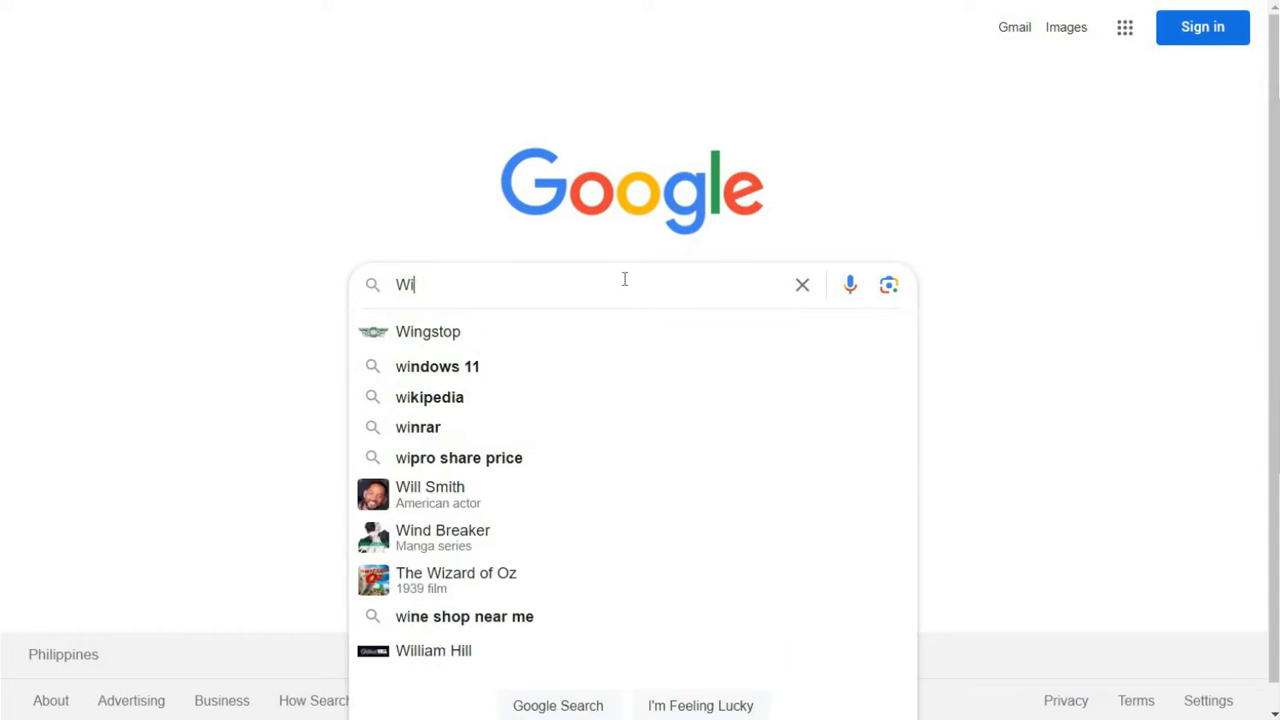
Search Google for Wix.com and open the official Wix website builder result.
text(x.com)
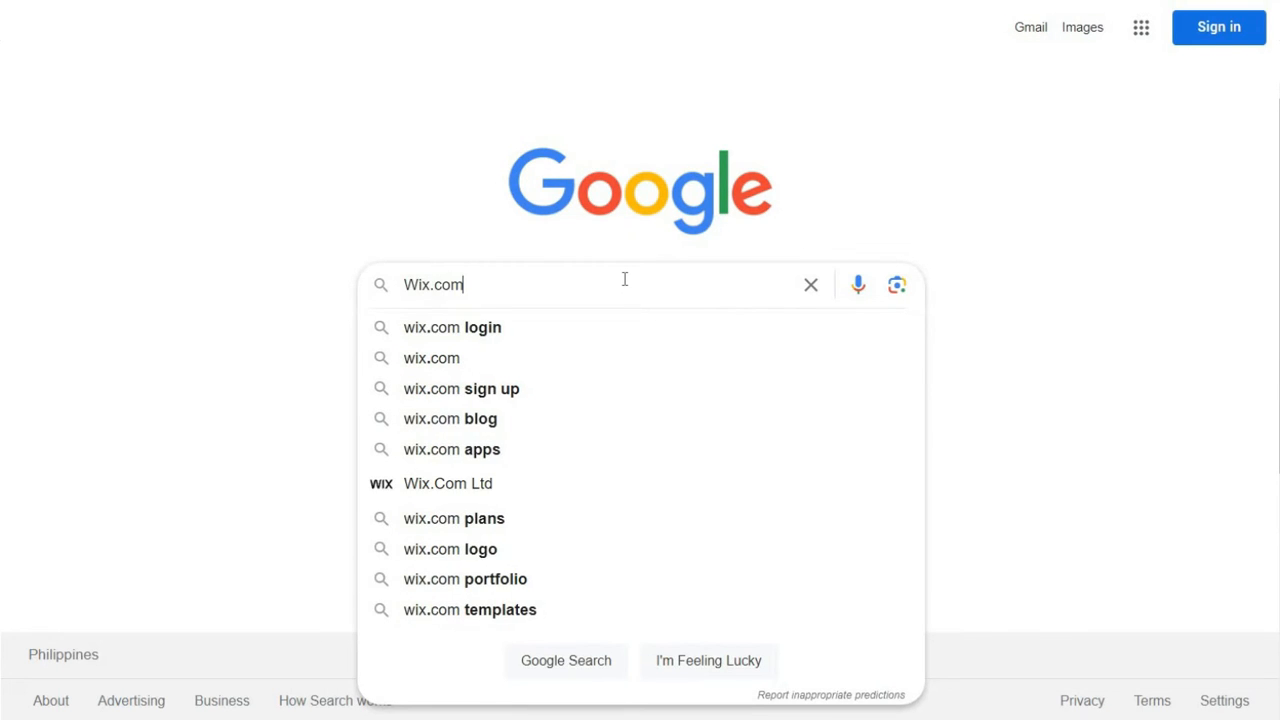
key(Return)
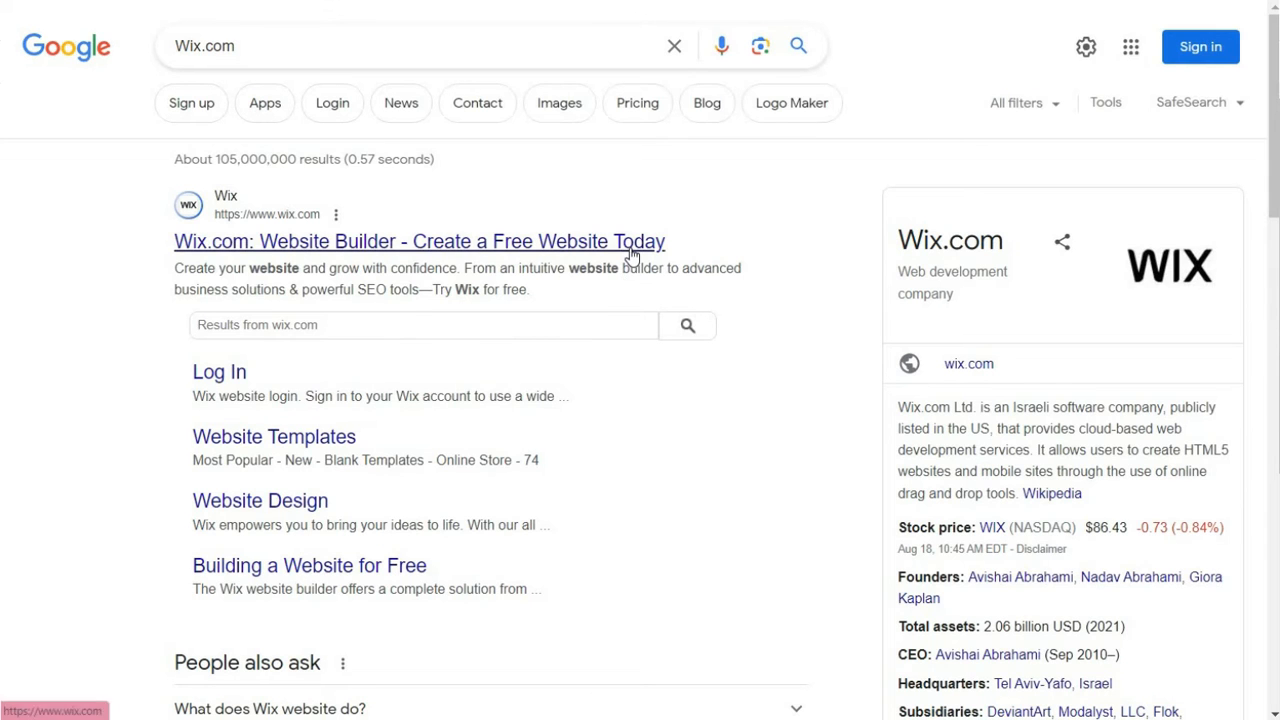
click(626, 243)
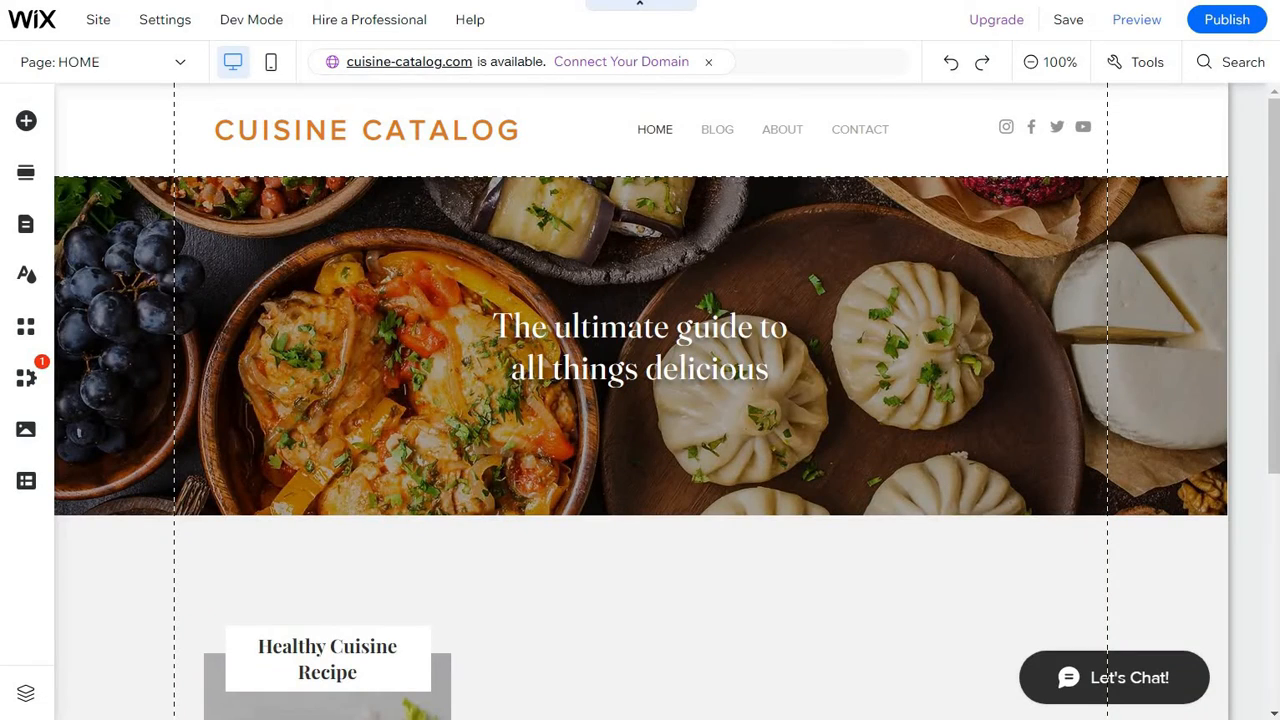
scroll(876, 400, down, 4)
scroll(876, 400, up, 4)
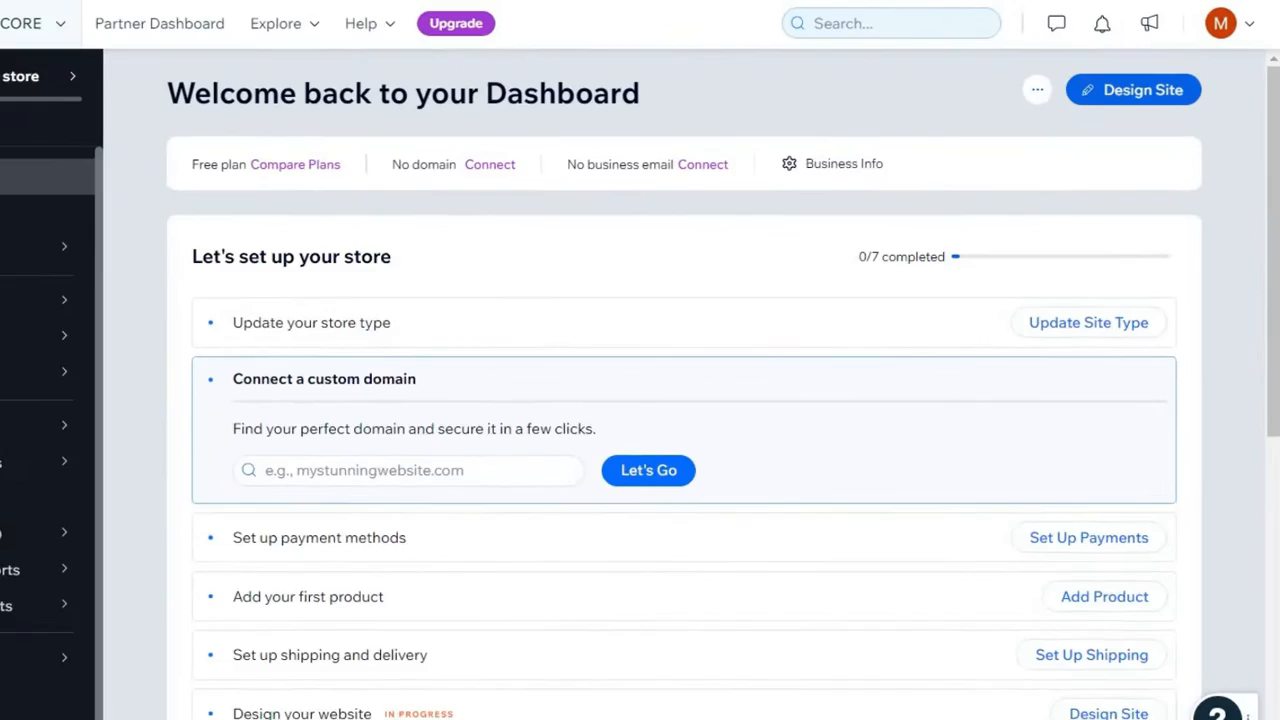
click(1008, 167)
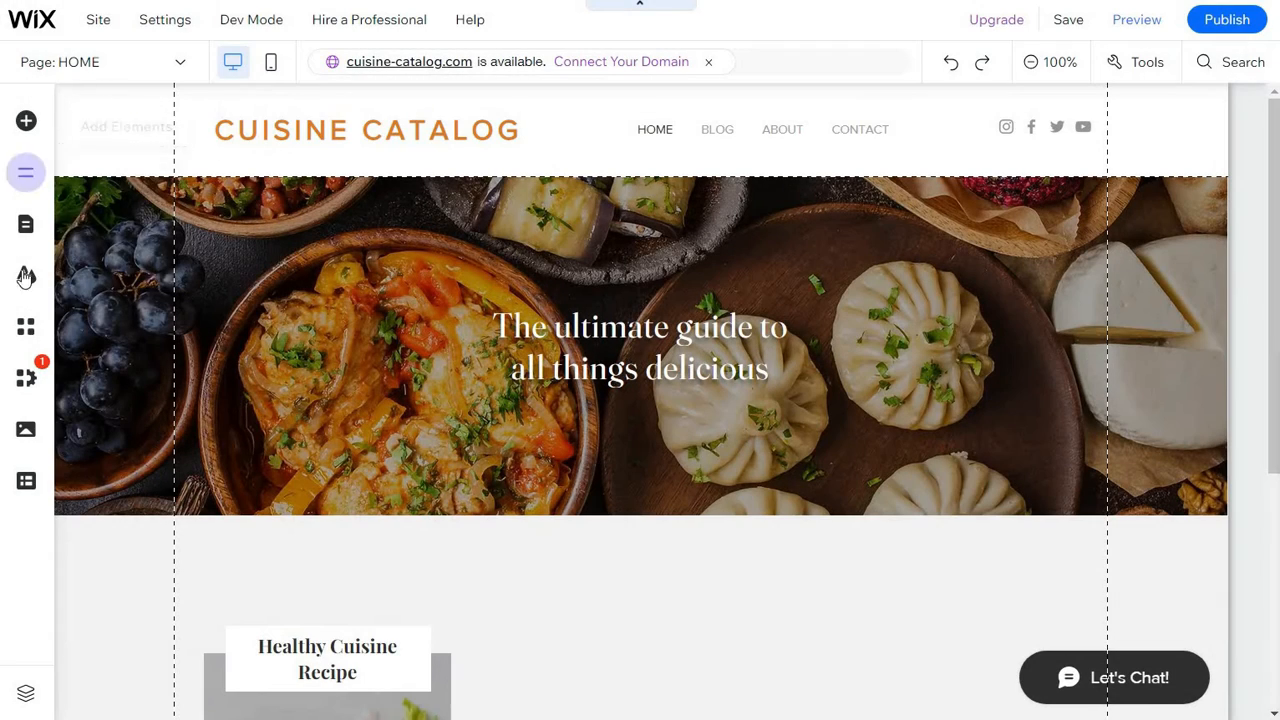
Open the Wix App Market from the site editor and search the apps for "wix".
click(26, 346)
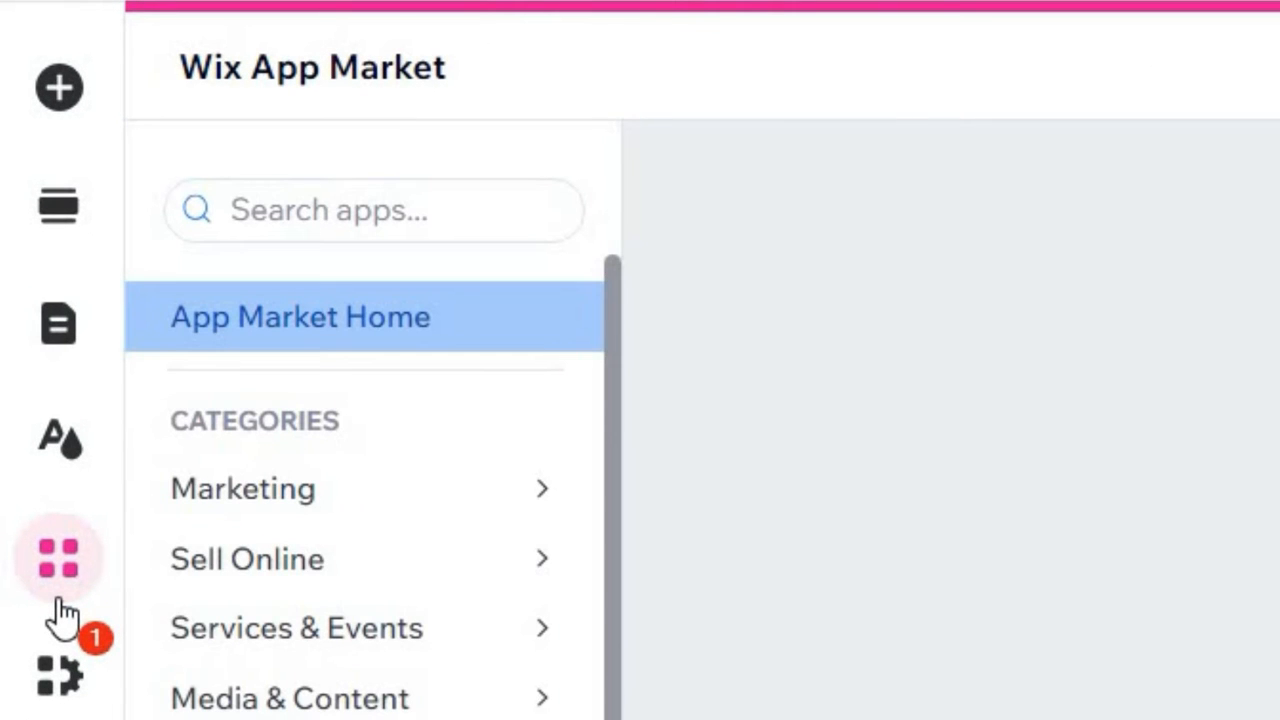
click(341, 213)
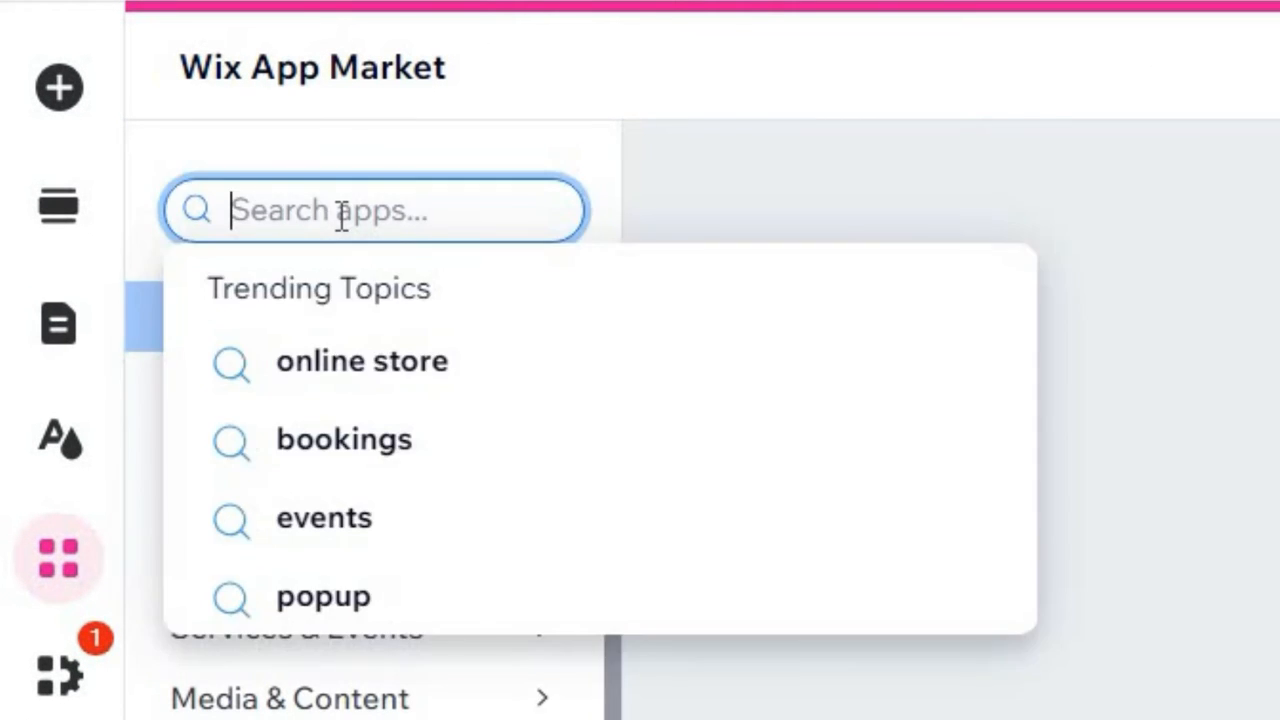
text(wi)
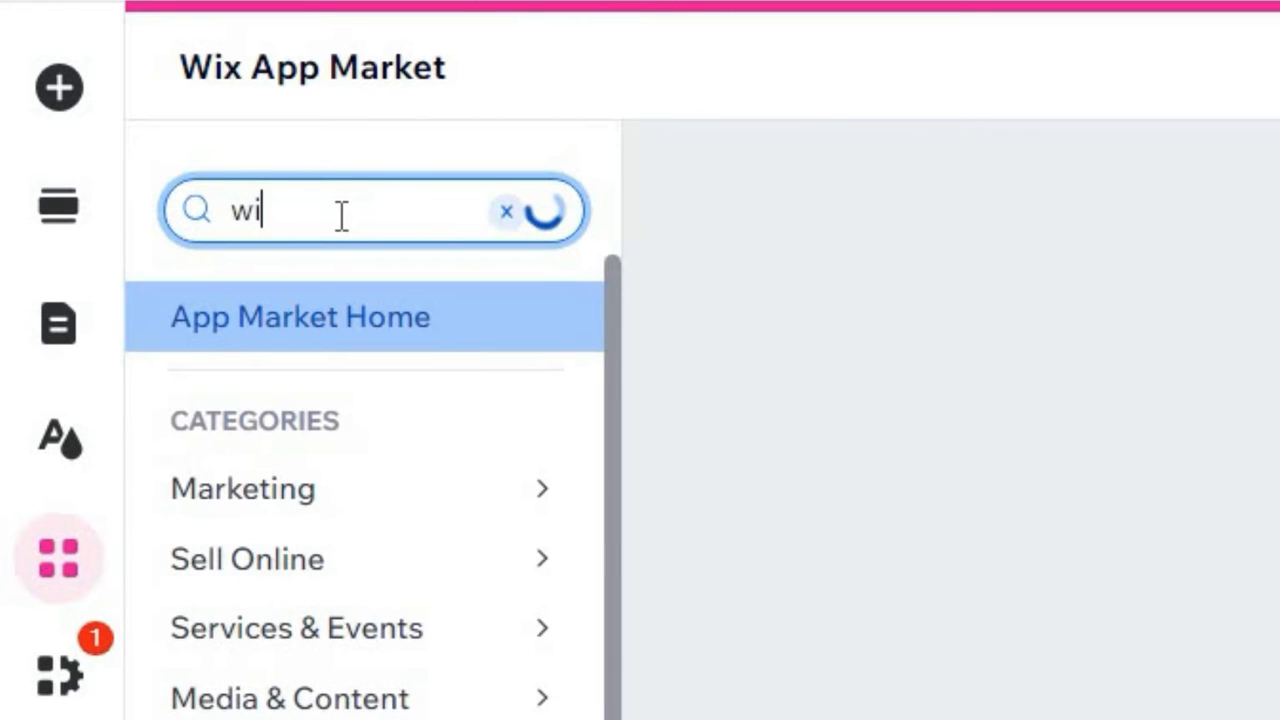
text(x)
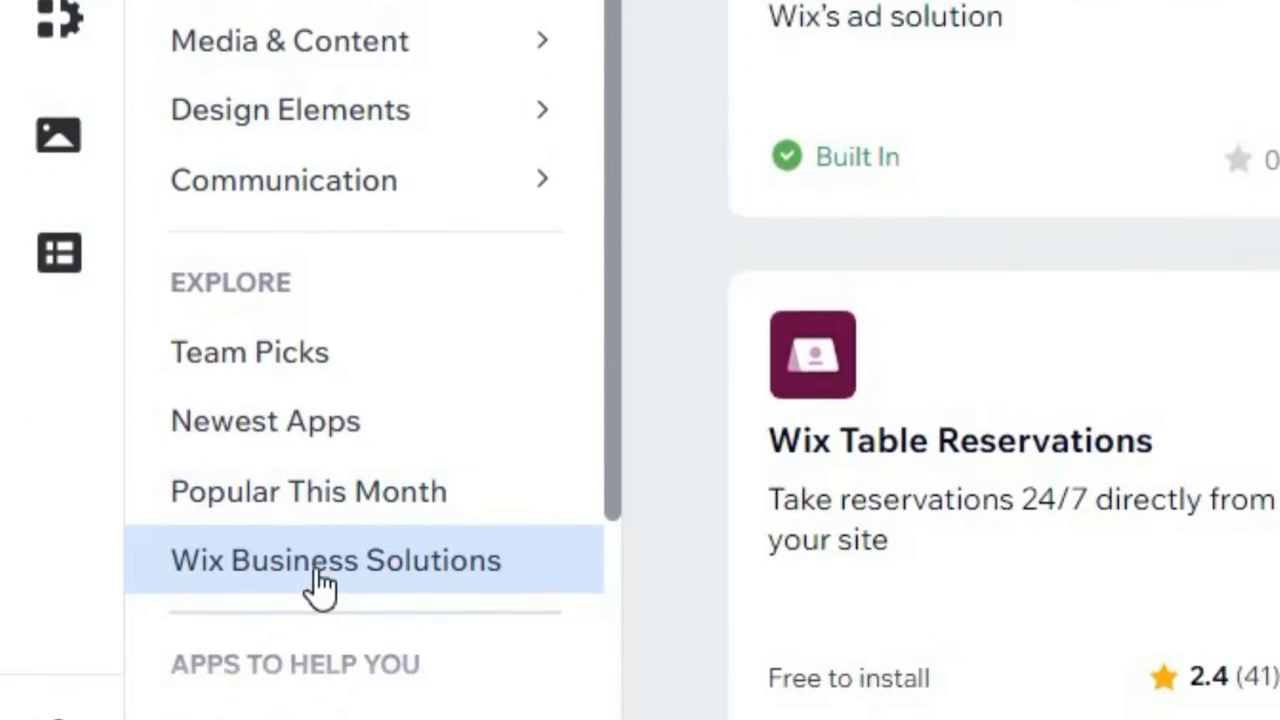
Find Wix Online Programs among the Wix Business Solutions apps and add it to the site.
click(320, 585)
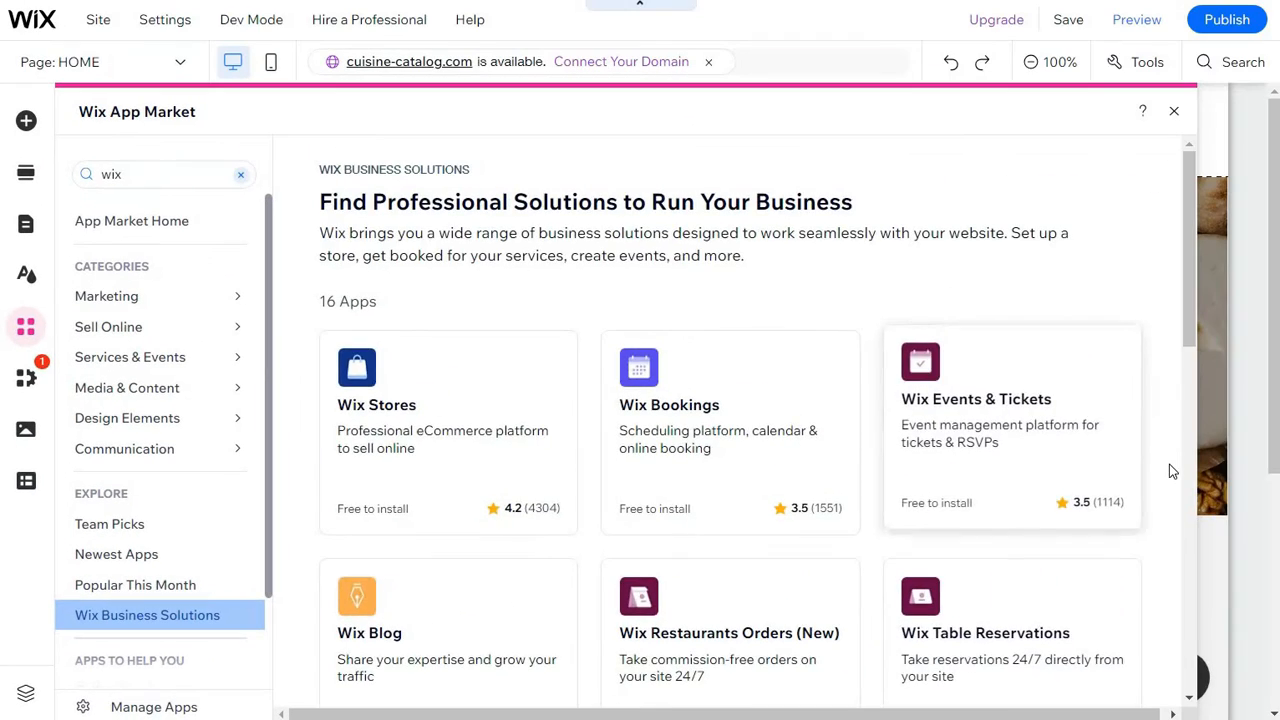
scroll(1169, 472, down, 6)
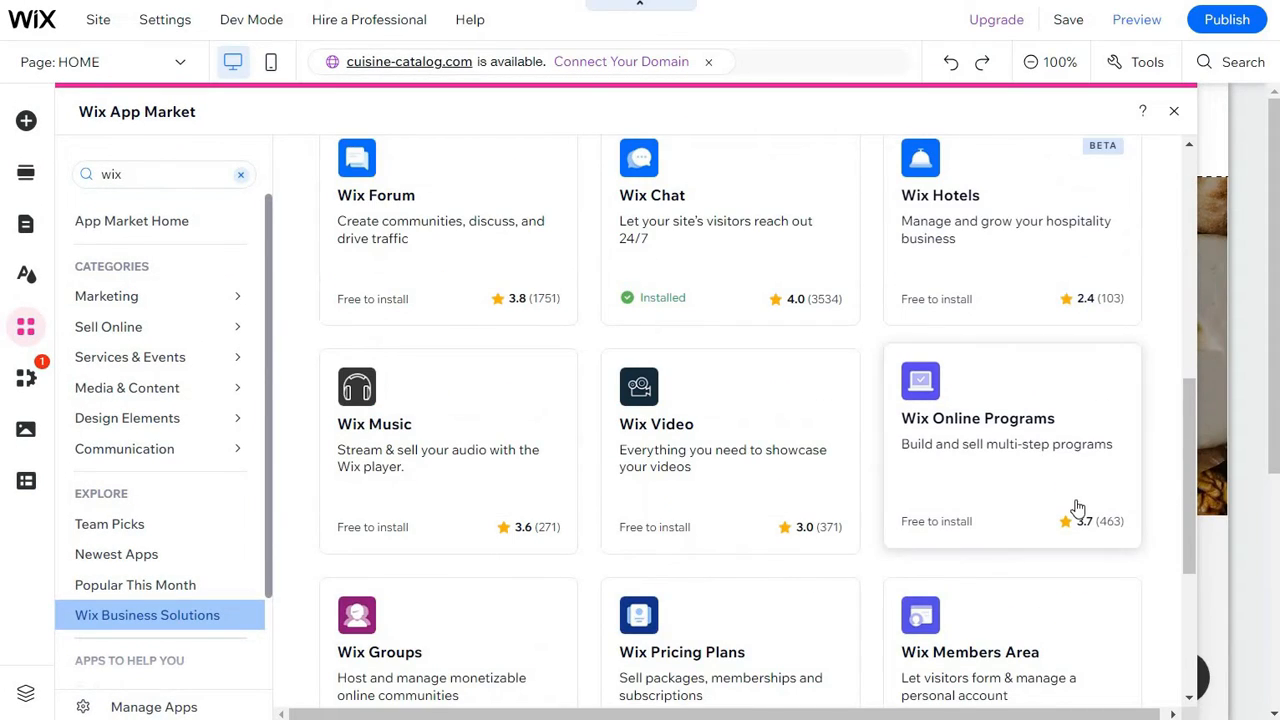
click(1078, 508)
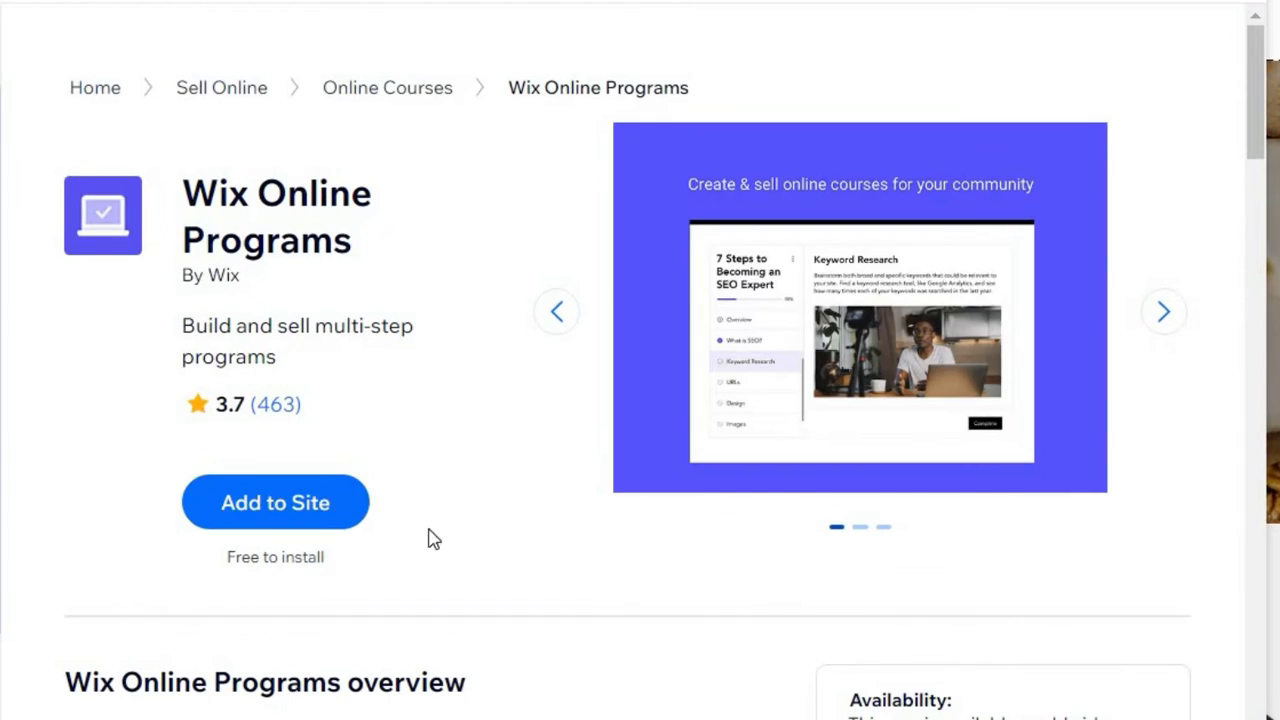
click(336, 523)
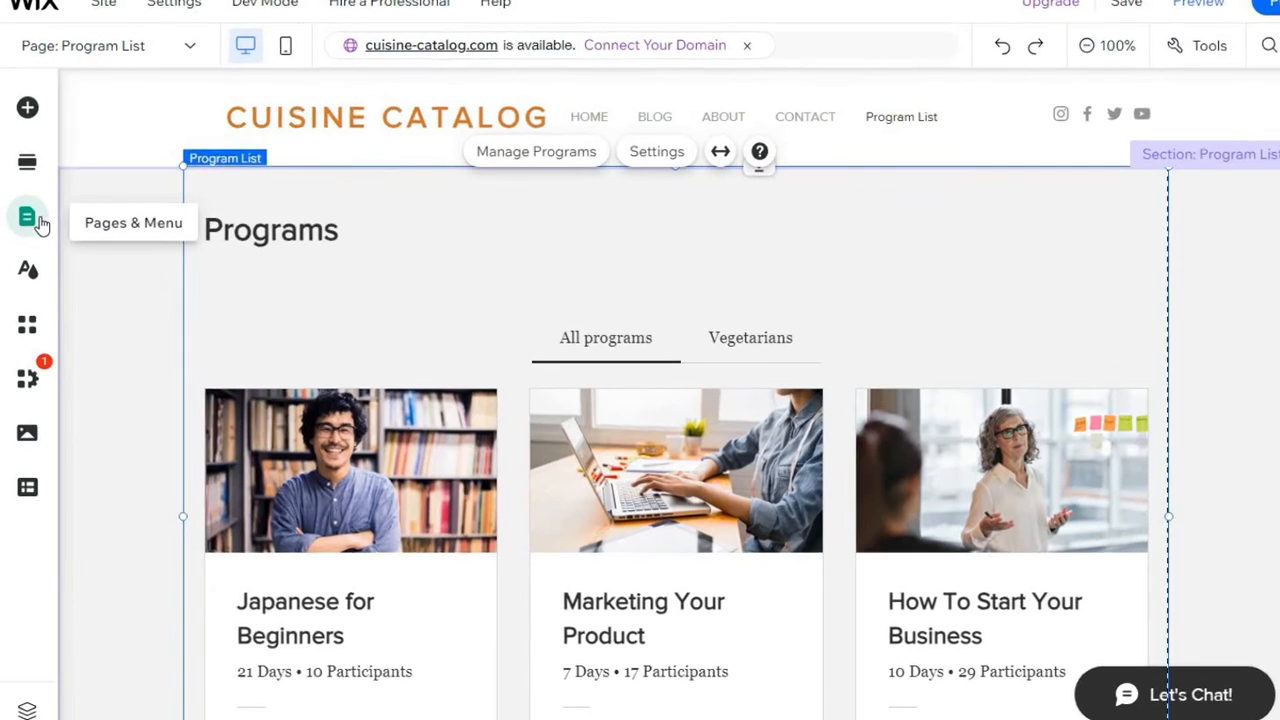
Rename the Program List page in the site menu to RECIPE COURSES and close the page settings.
click(36, 228)
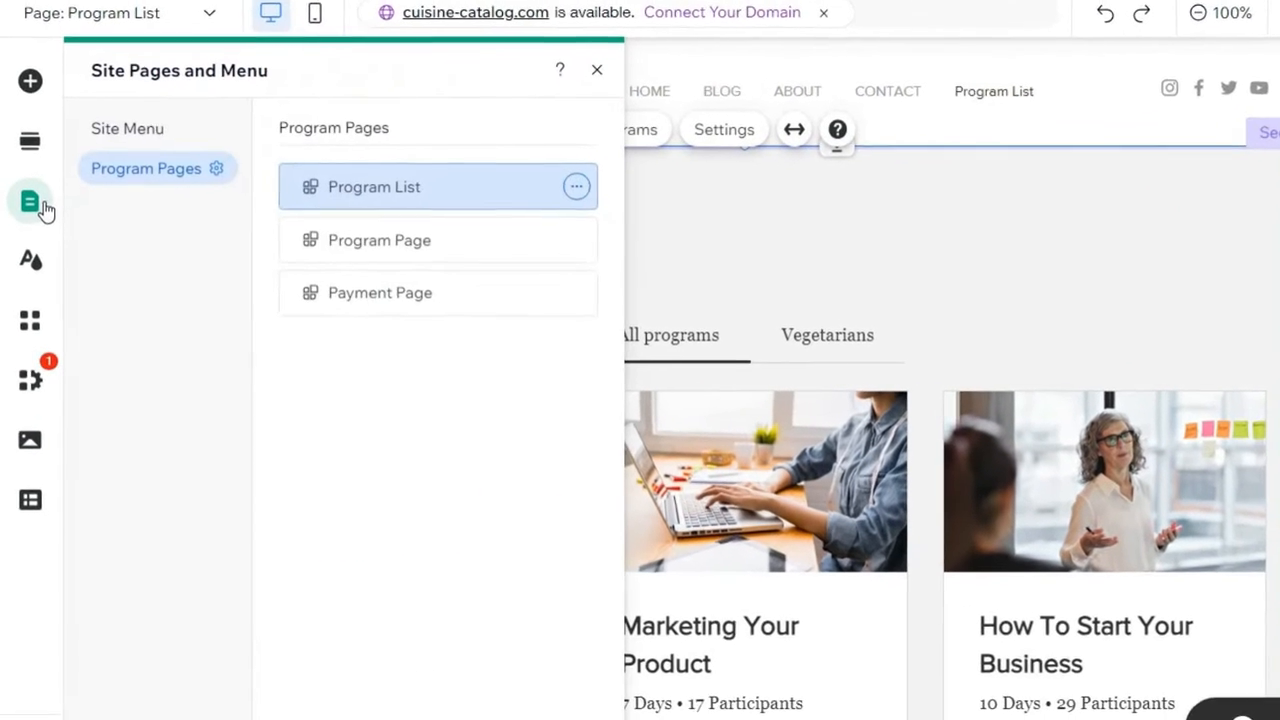
click(152, 108)
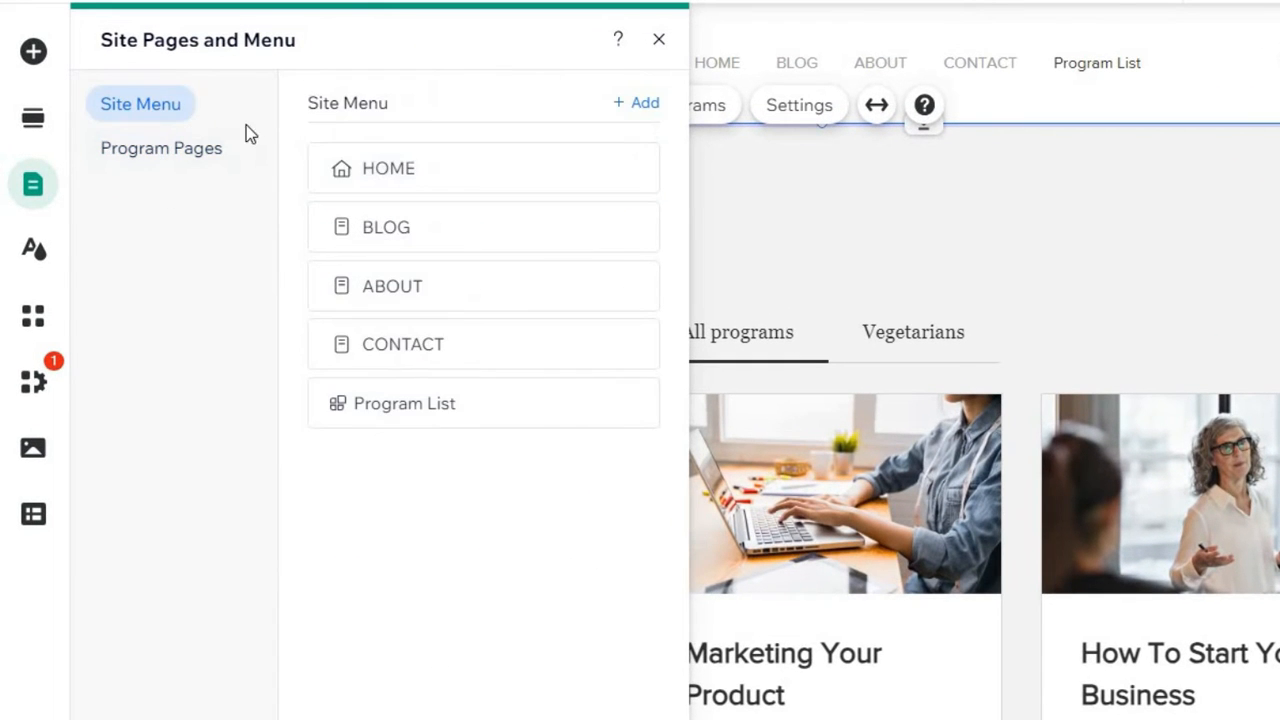
click(638, 406)
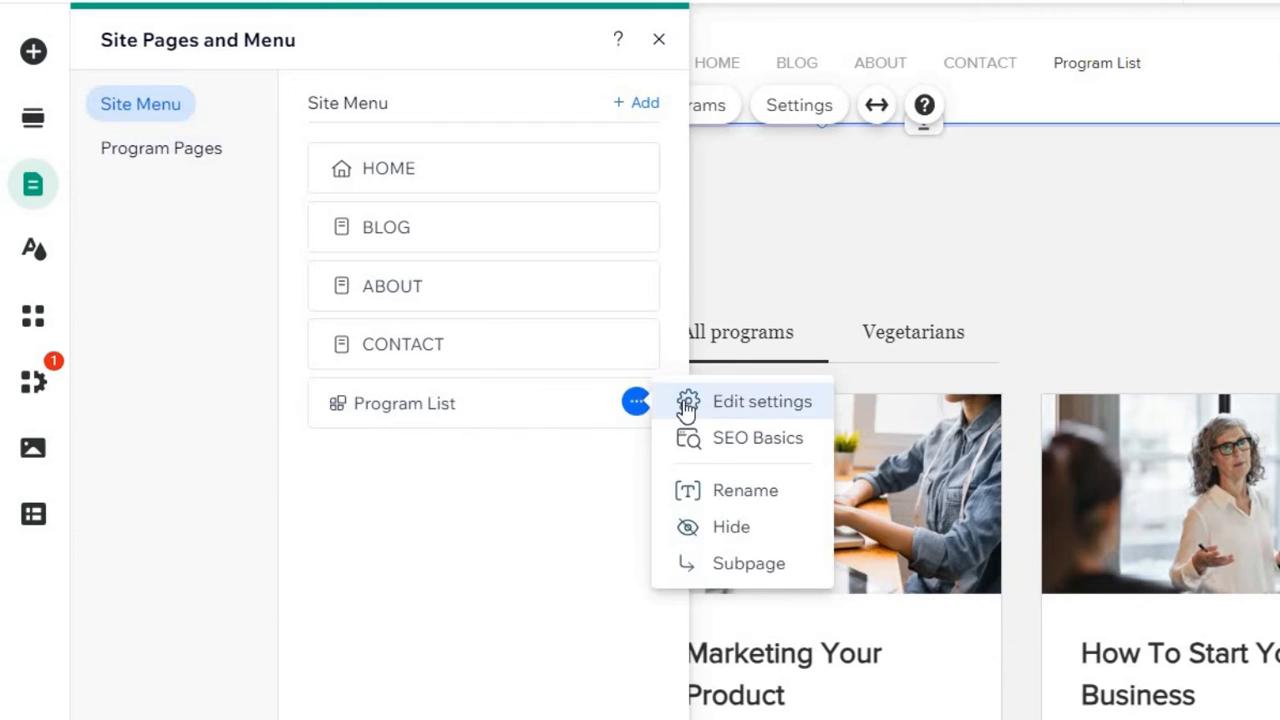
click(688, 402)
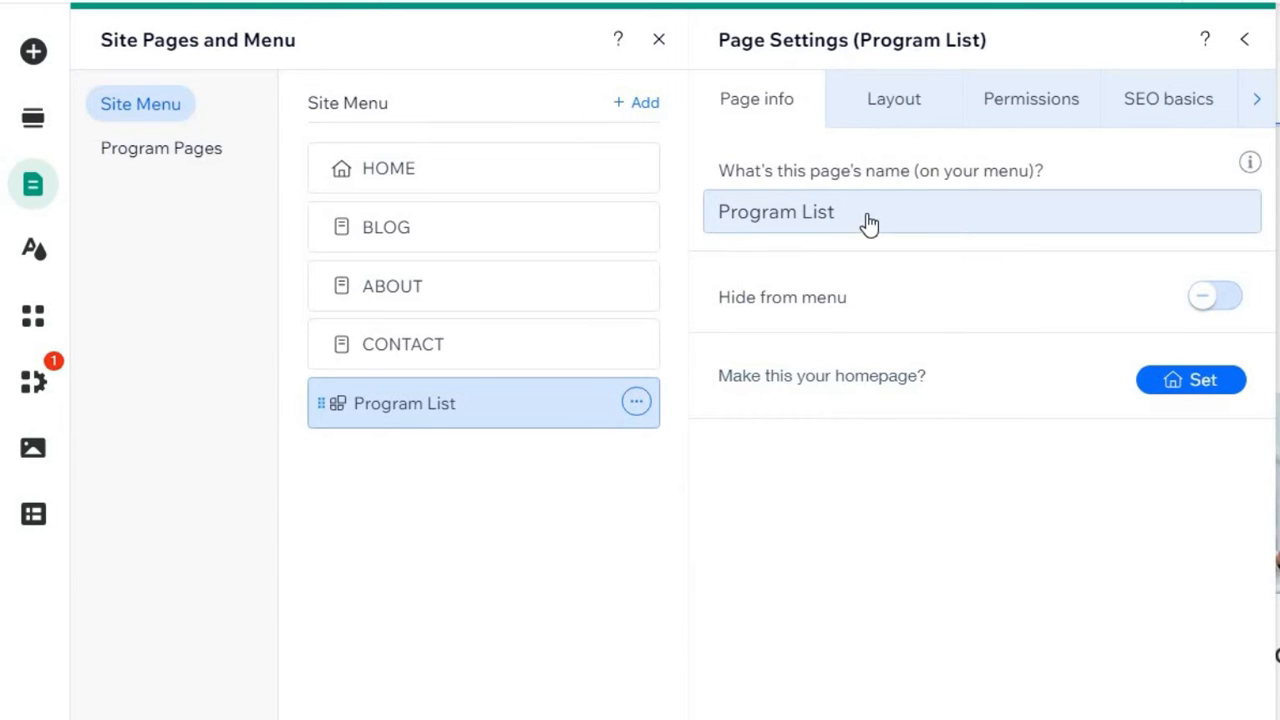
click(908, 211)
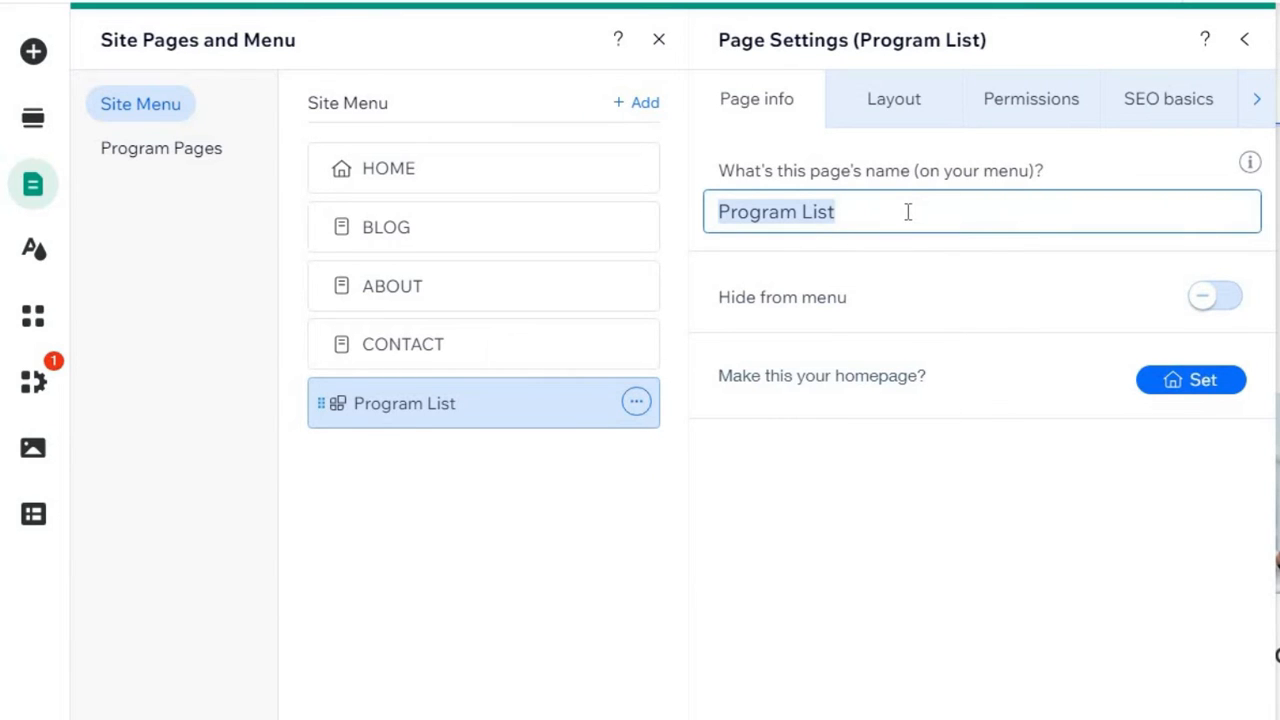
text(RE)
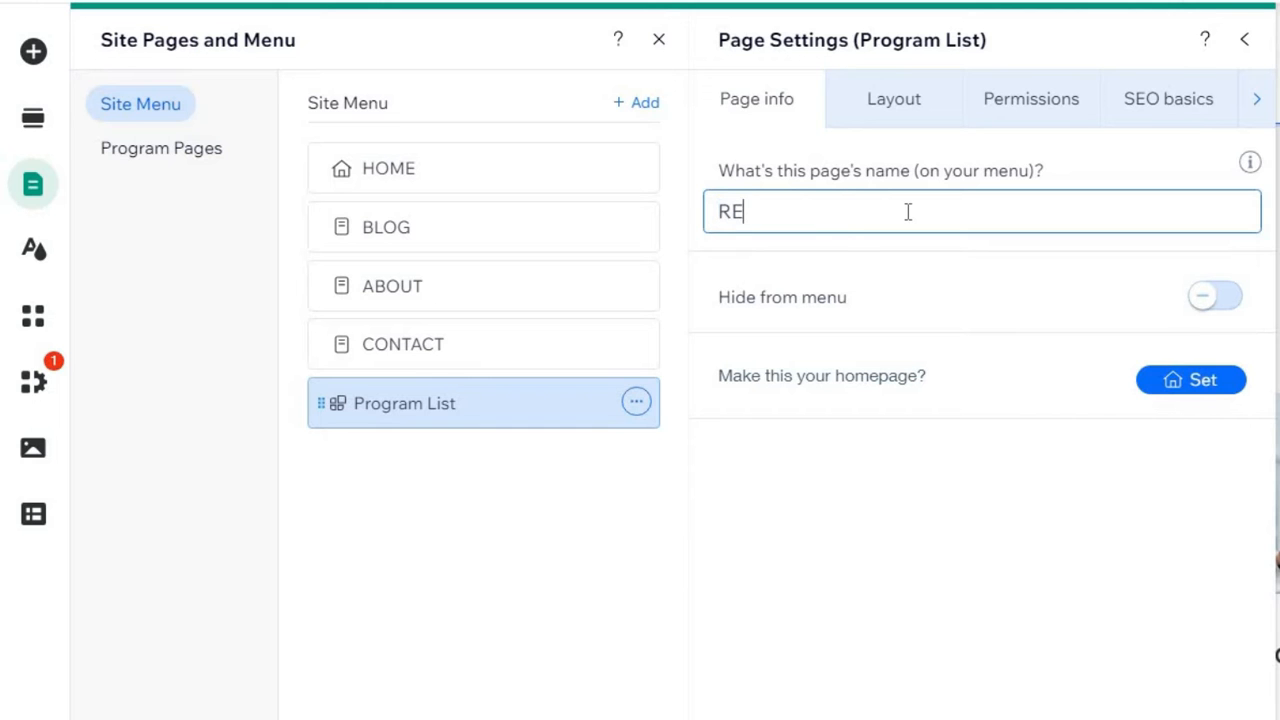
text(CIPE COURSES)
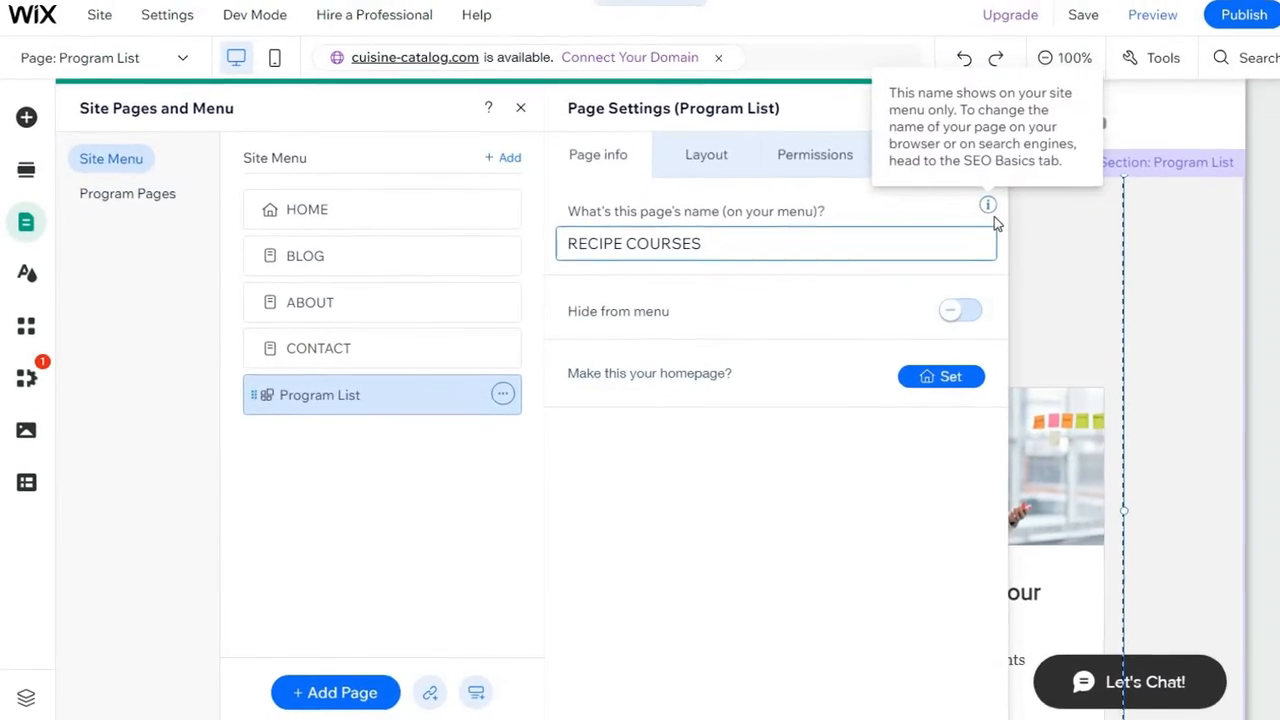
click(969, 111)
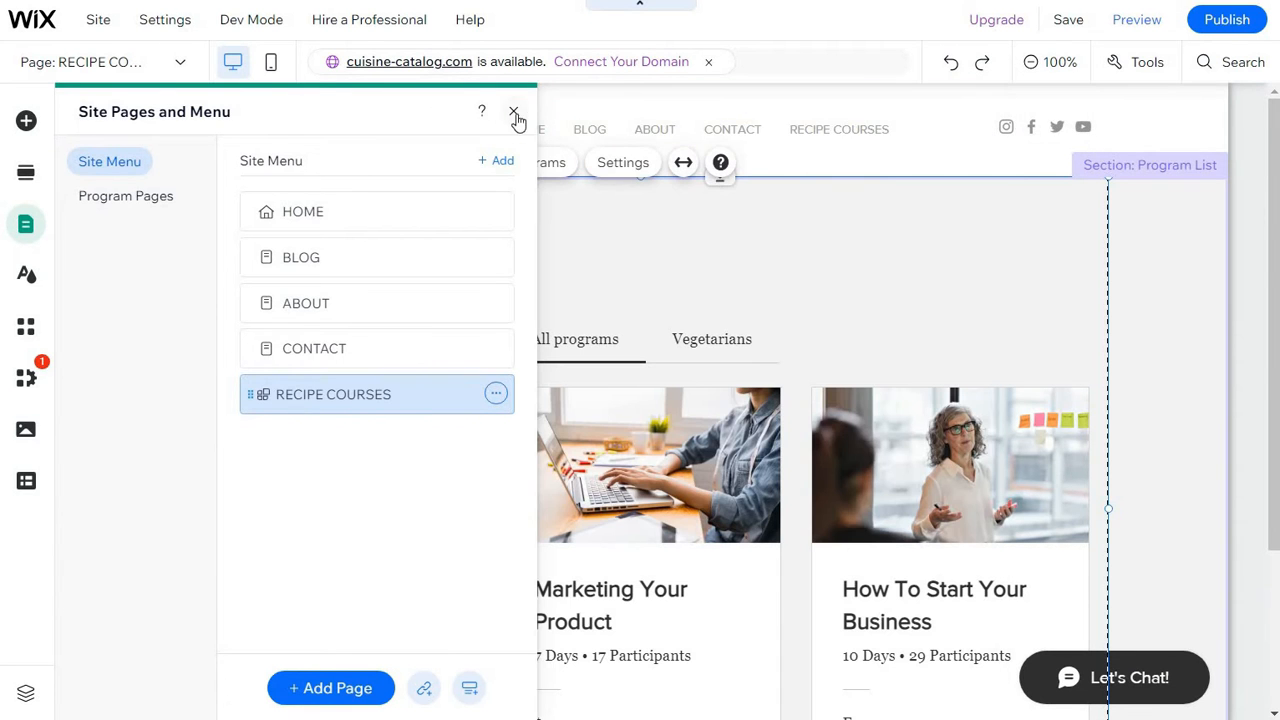
click(513, 111)
Remove the social bar from the header and move the horizontal menu right to the gridline, clear of the site title.
click(1057, 127)
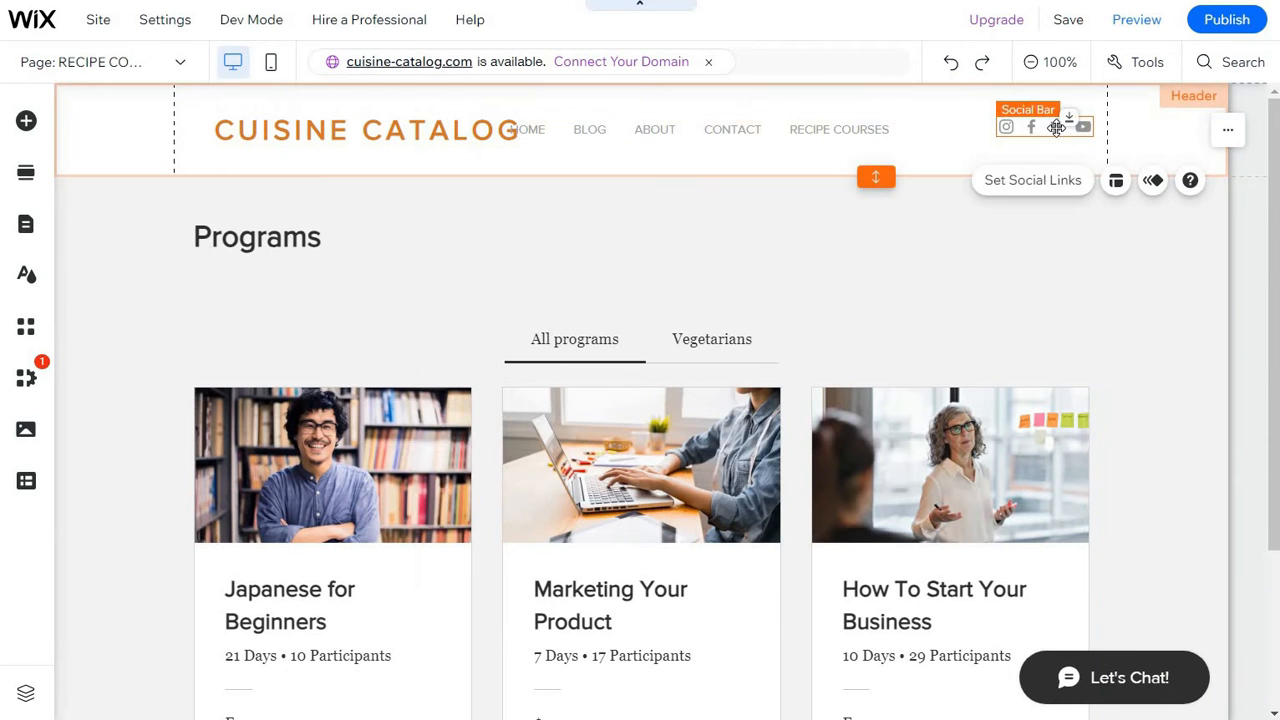
click(793, 138)
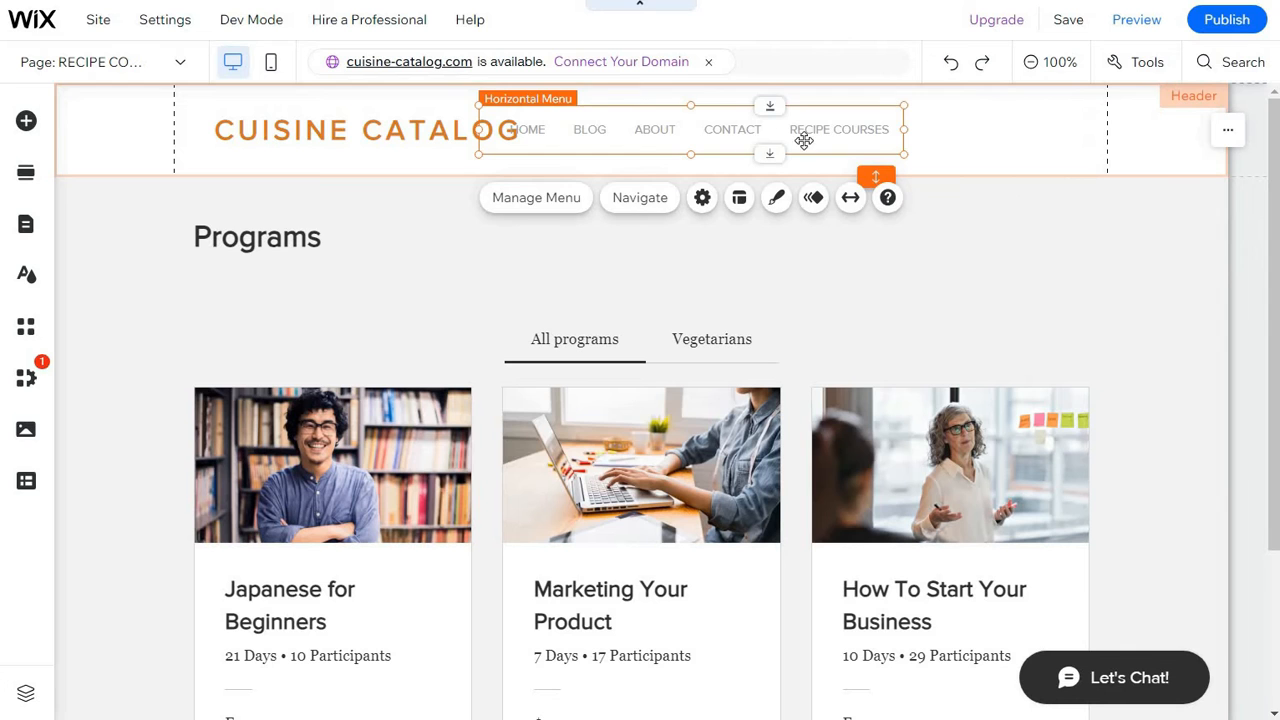
drag(805, 140, 955, 160)
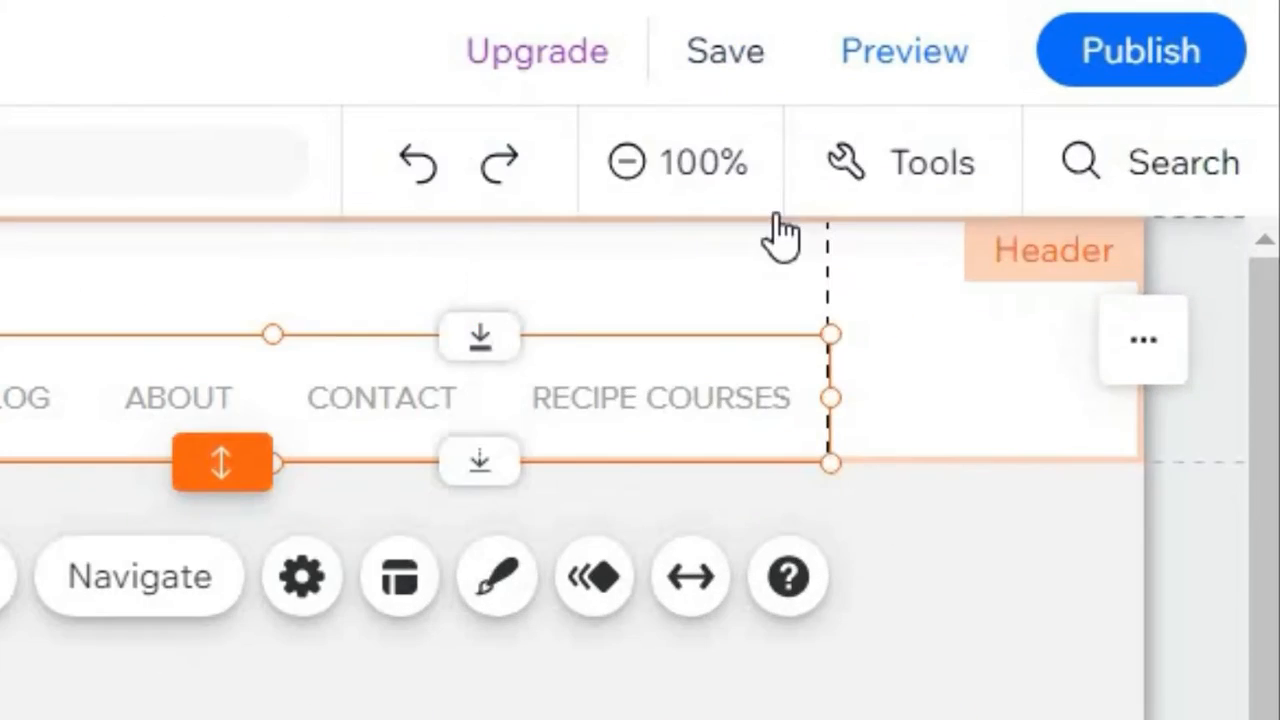
Save the site and dismiss the publishing suggestion.
click(728, 92)
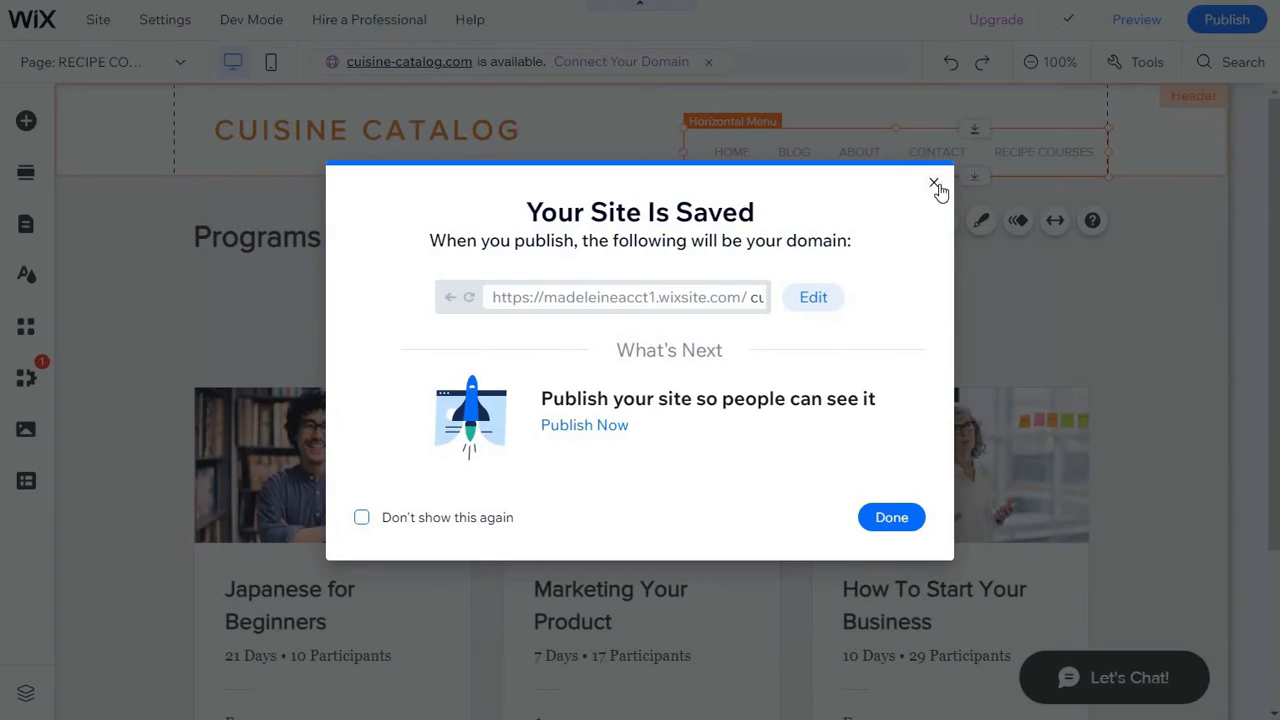
click(934, 184)
click(824, 22)
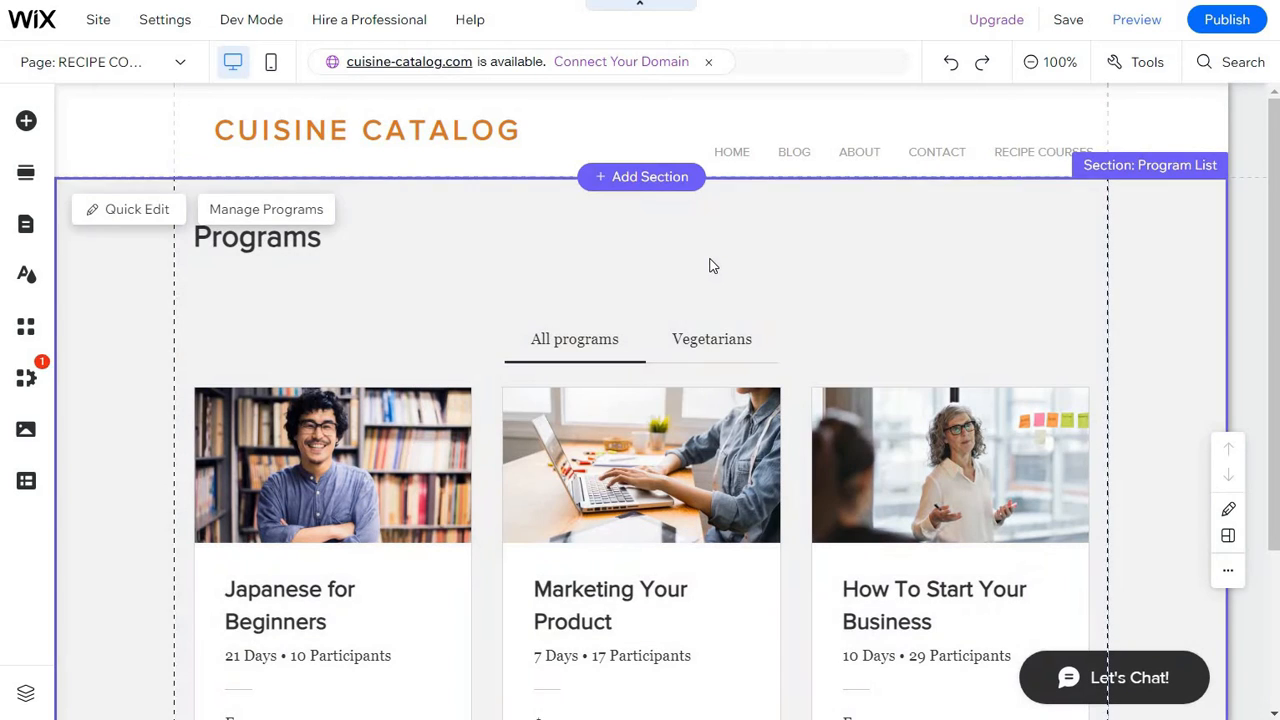
Leave the page editor for the Cuisine Catalog site dashboard and show the program types offered under Online Programs.
double_click(709, 265)
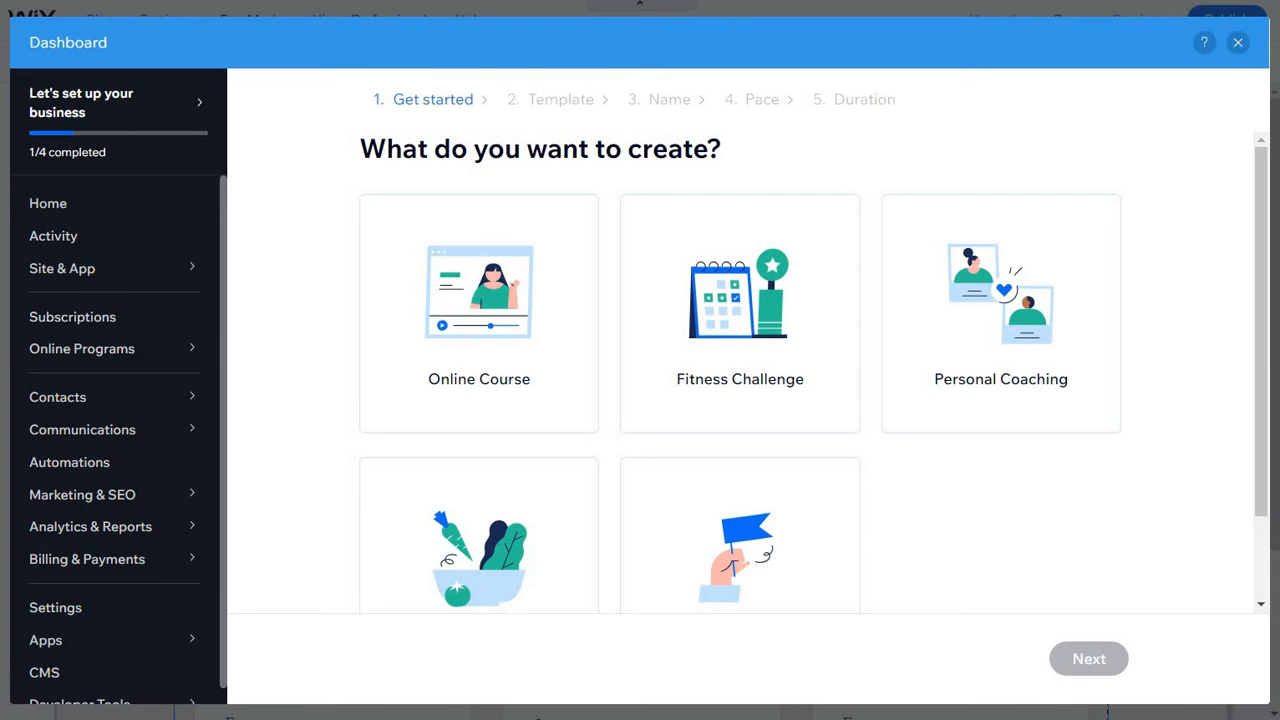
click(1237, 48)
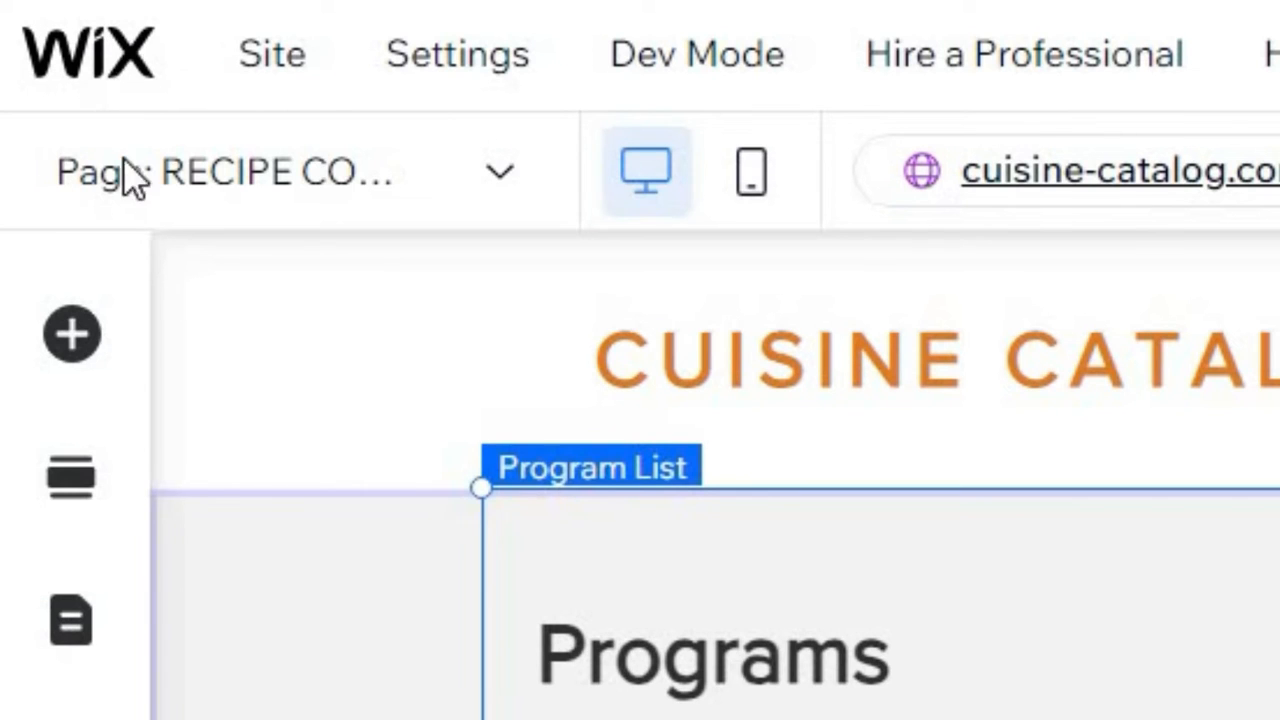
mouse_move(118, 48)
click(160, 257)
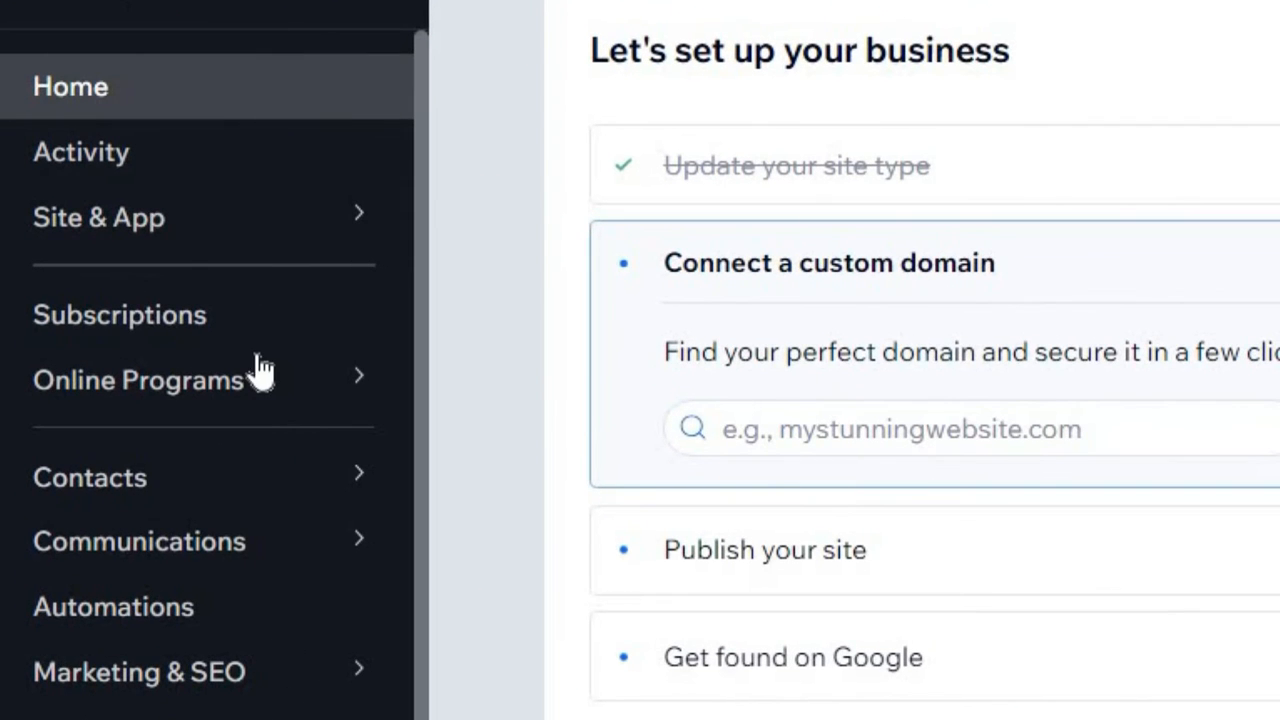
click(266, 393)
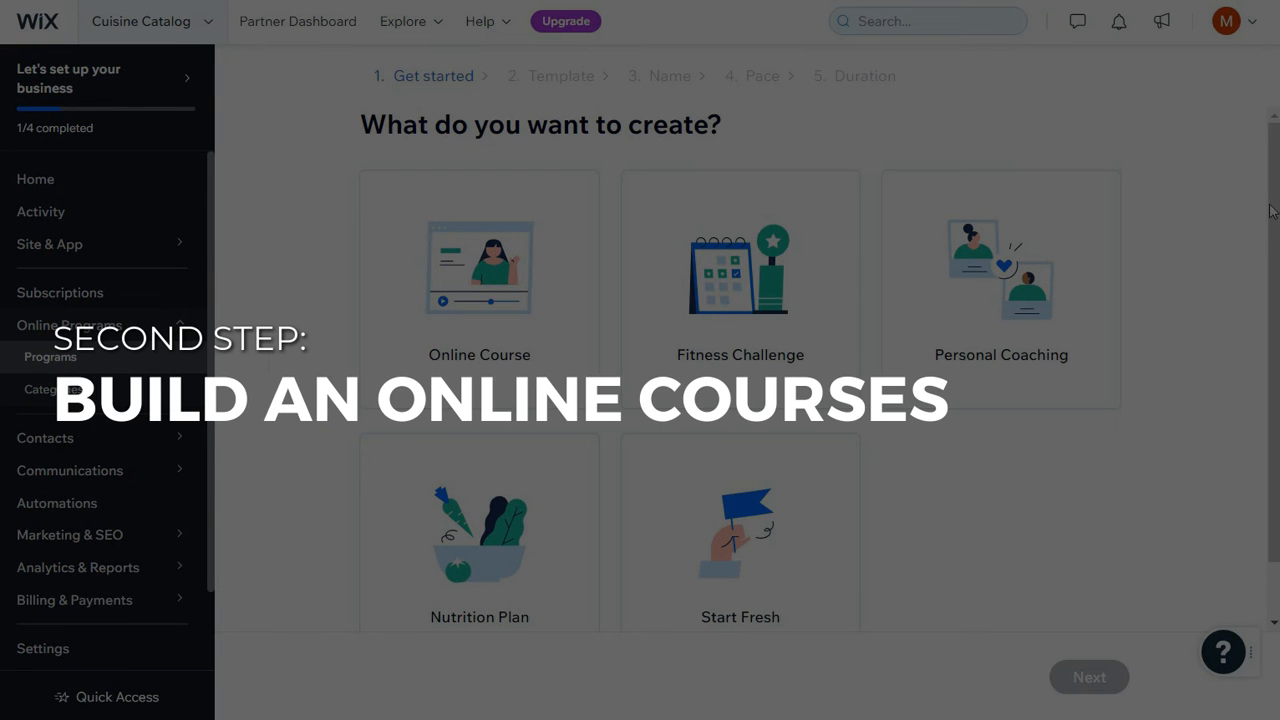
drag(1271, 210, 1277, 255)
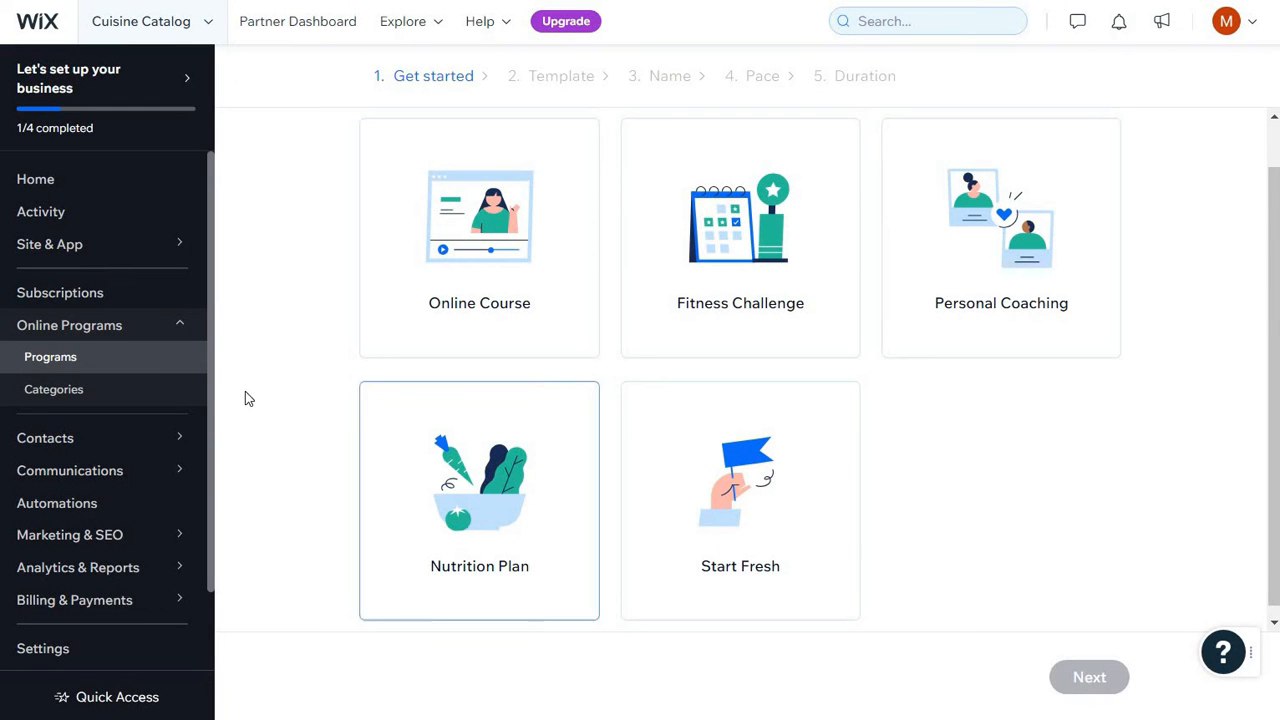
Create a program category named Vegetarians, save it and dismiss the confirmation banner.
click(148, 400)
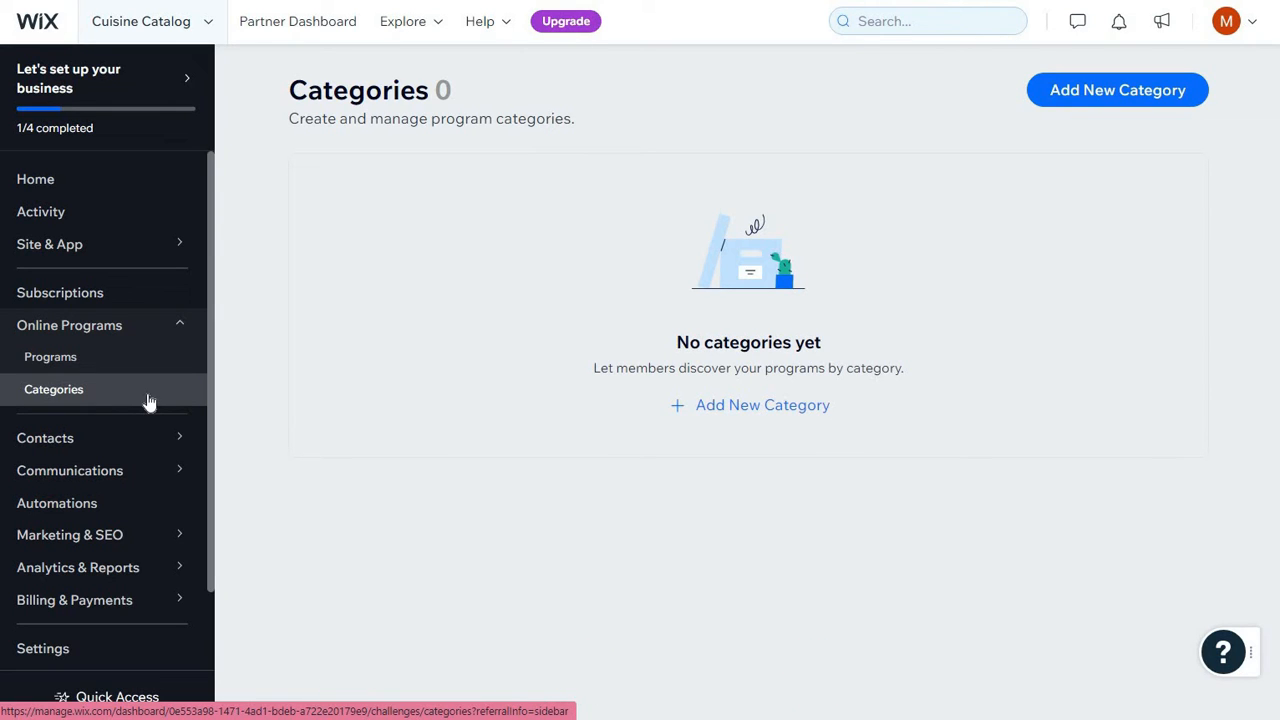
click(1166, 100)
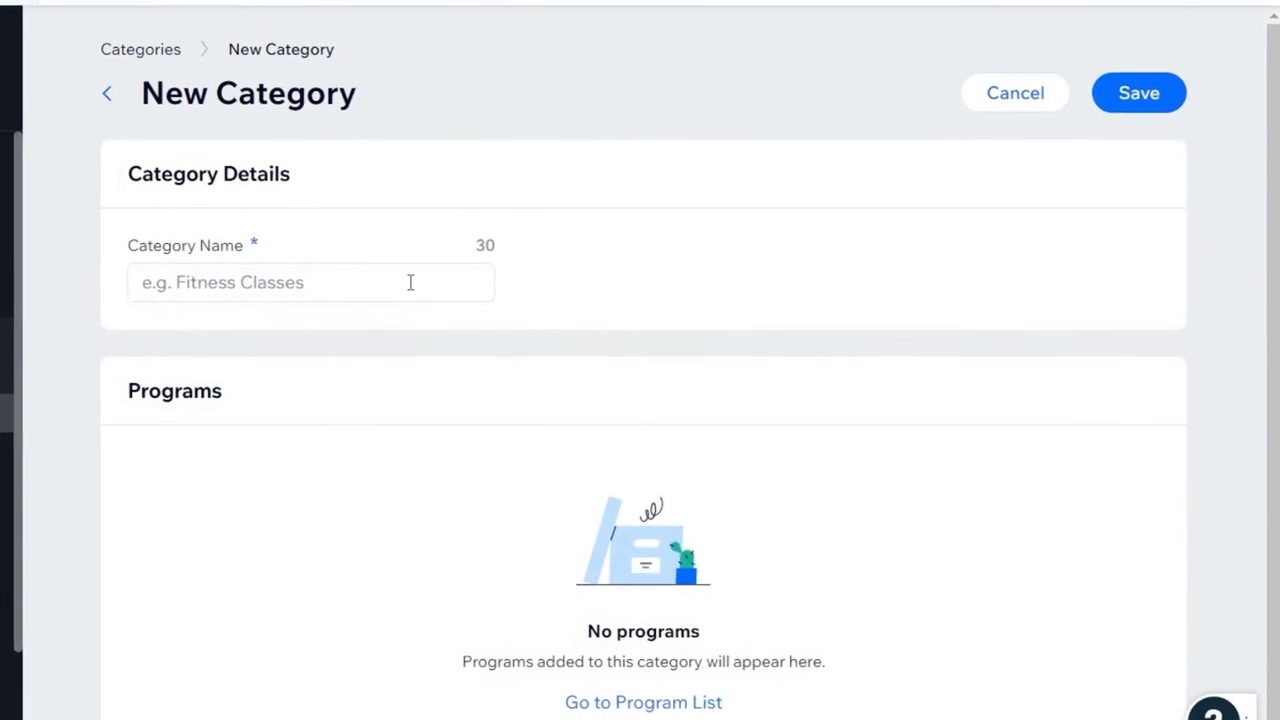
click(370, 283)
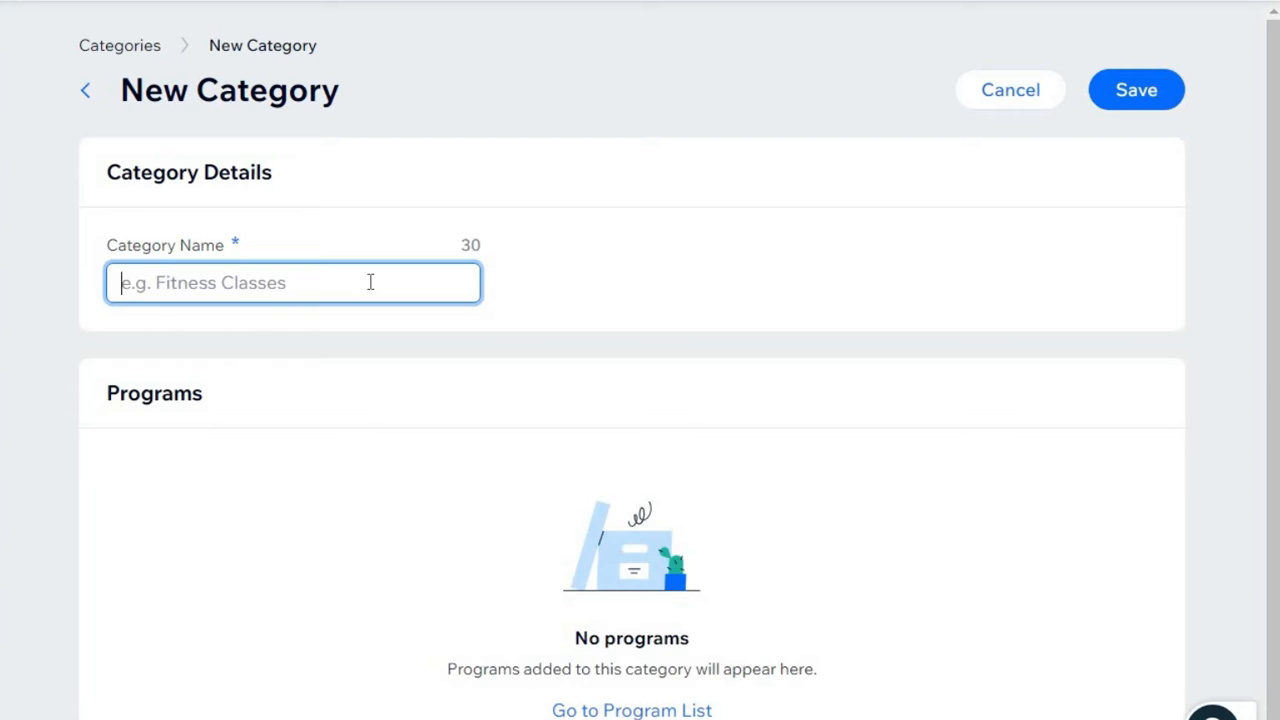
text(Vegetarians)
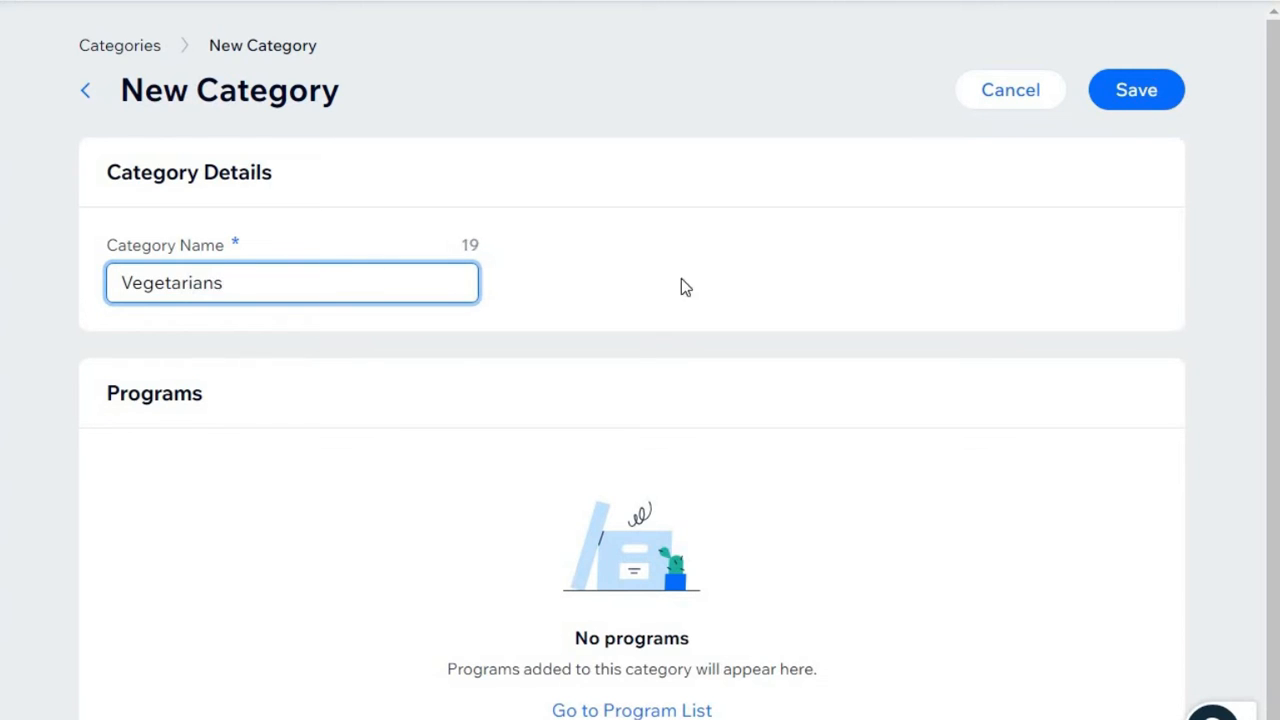
click(790, 287)
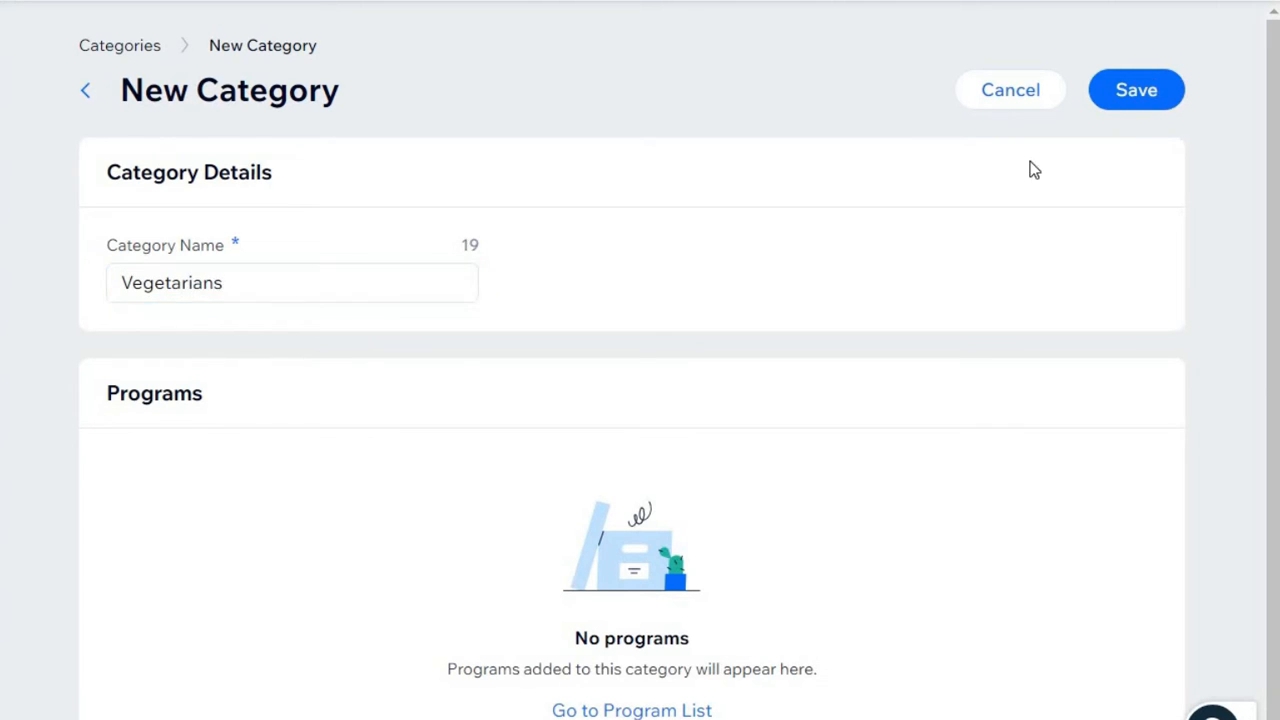
click(1137, 103)
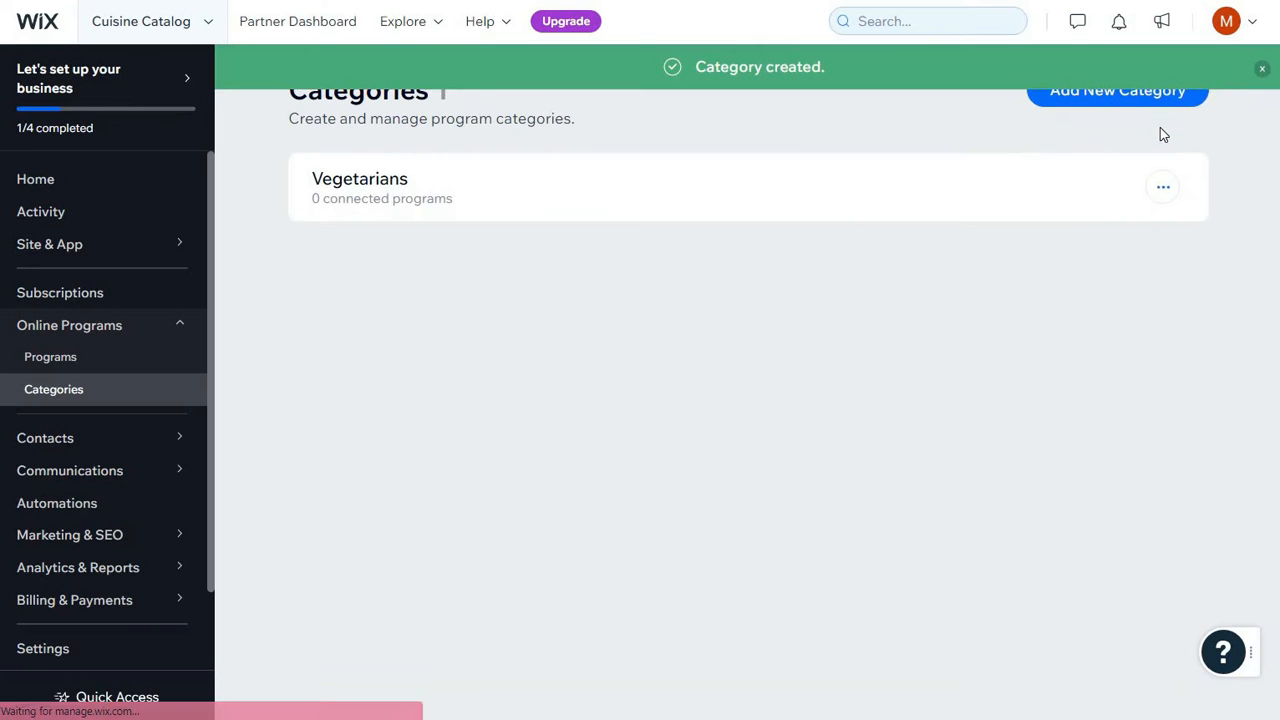
click(1263, 72)
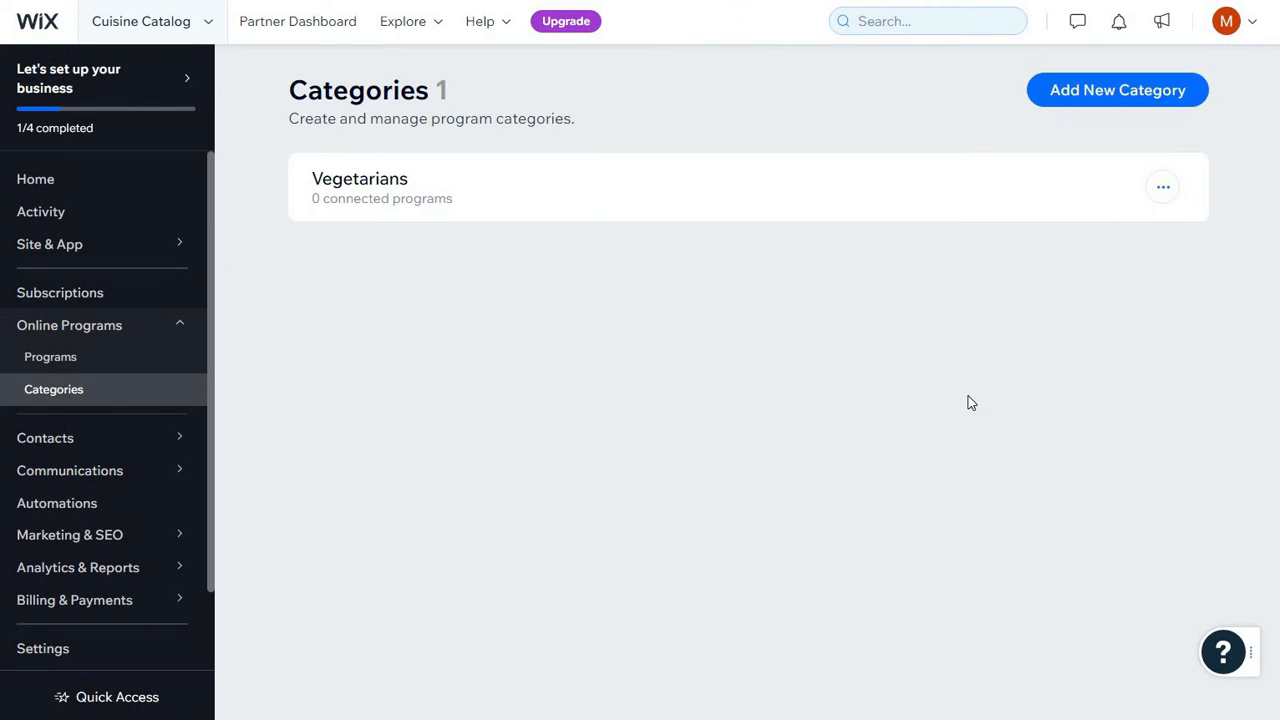
Begin a new program under Online Programs, choose Online Course as its type and continue to the template choice.
click(200, 367)
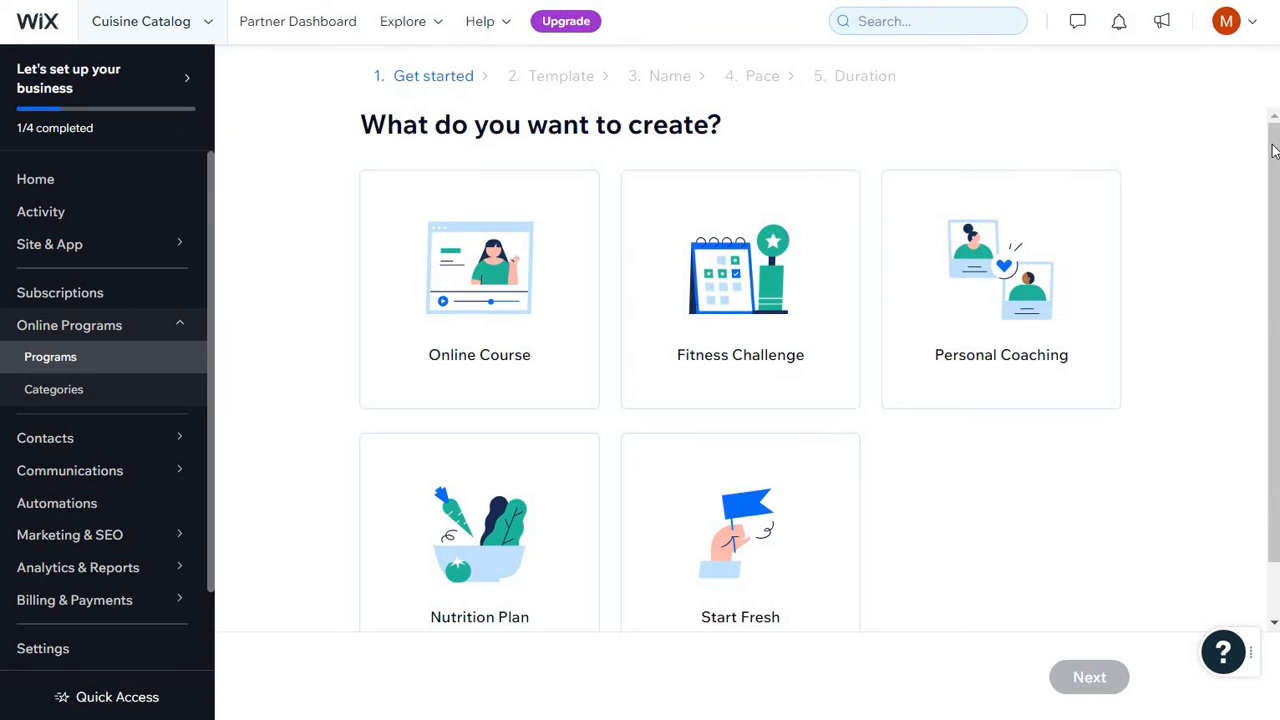
drag(1276, 160, 1276, 204)
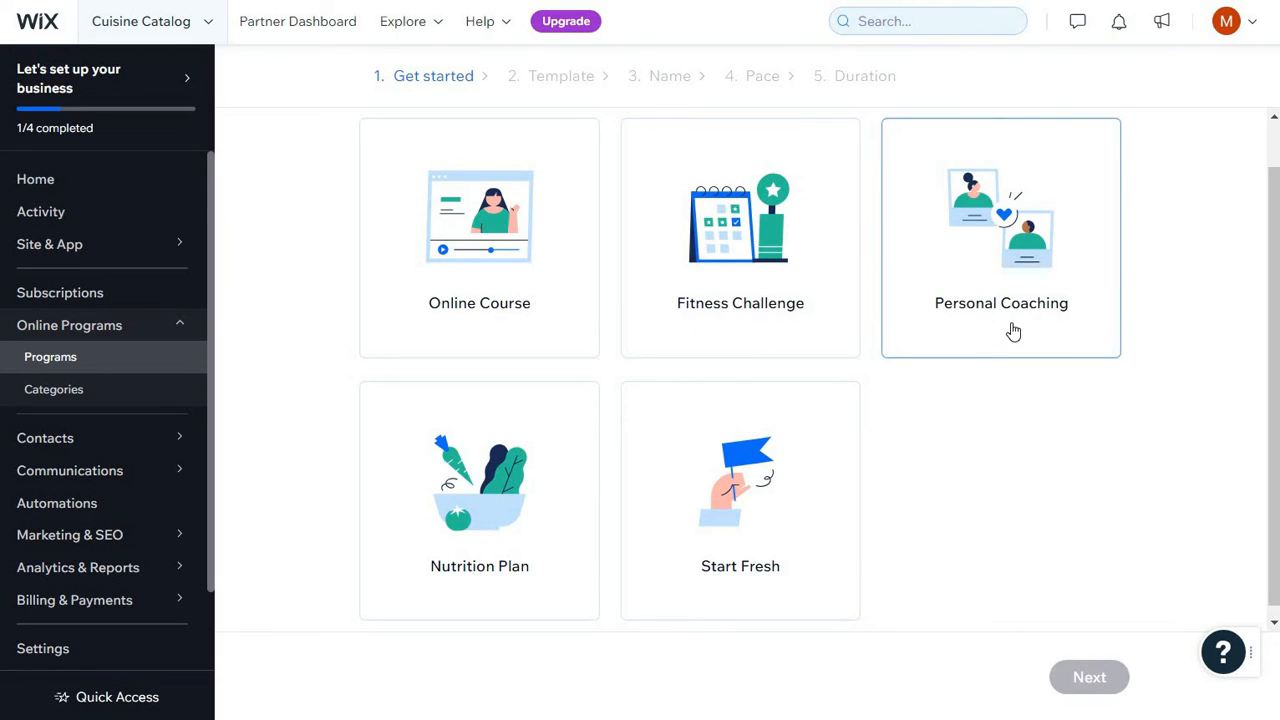
click(575, 335)
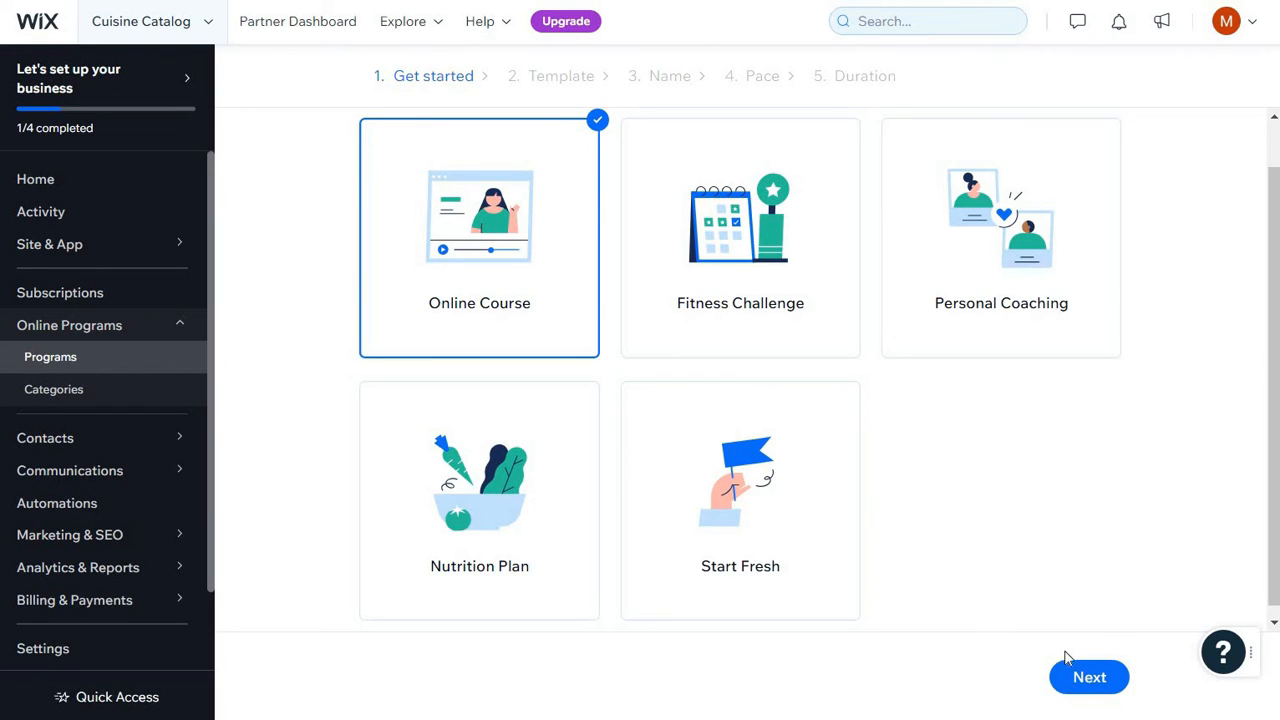
click(1089, 680)
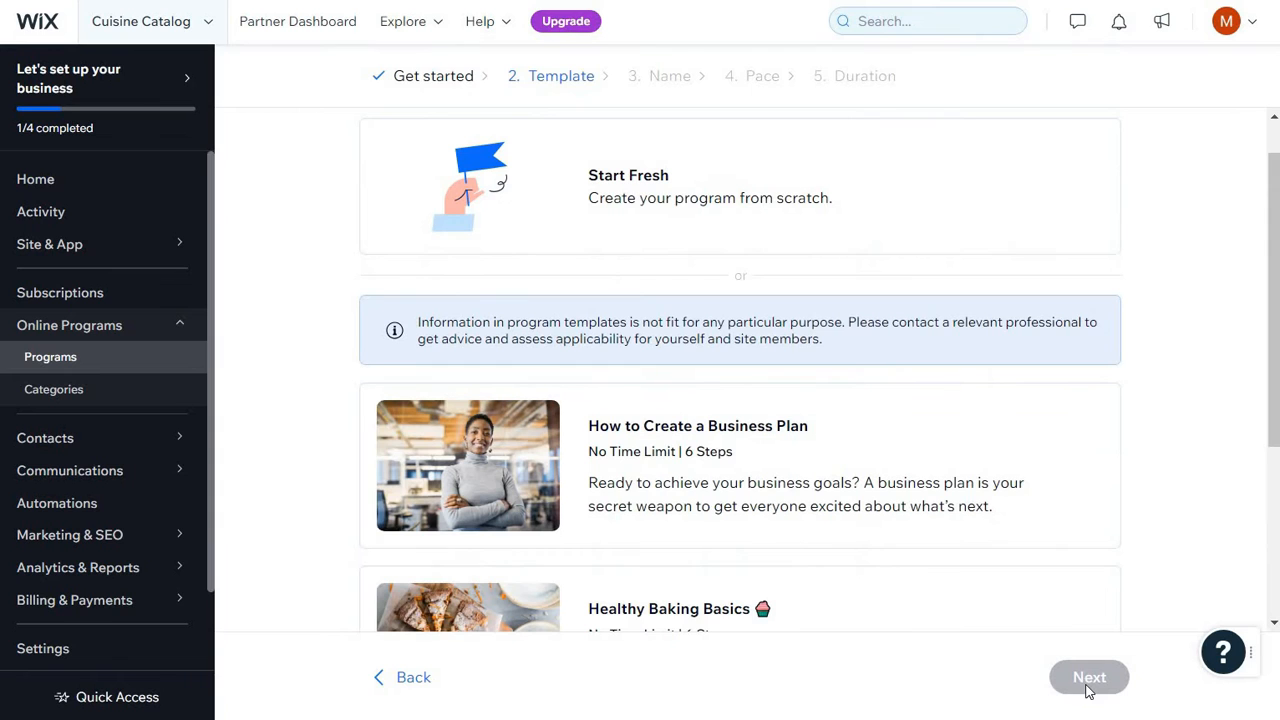
Examine the offered course templates on business plans, healthy baking and SEO.
scroll(971, 429, down, 2)
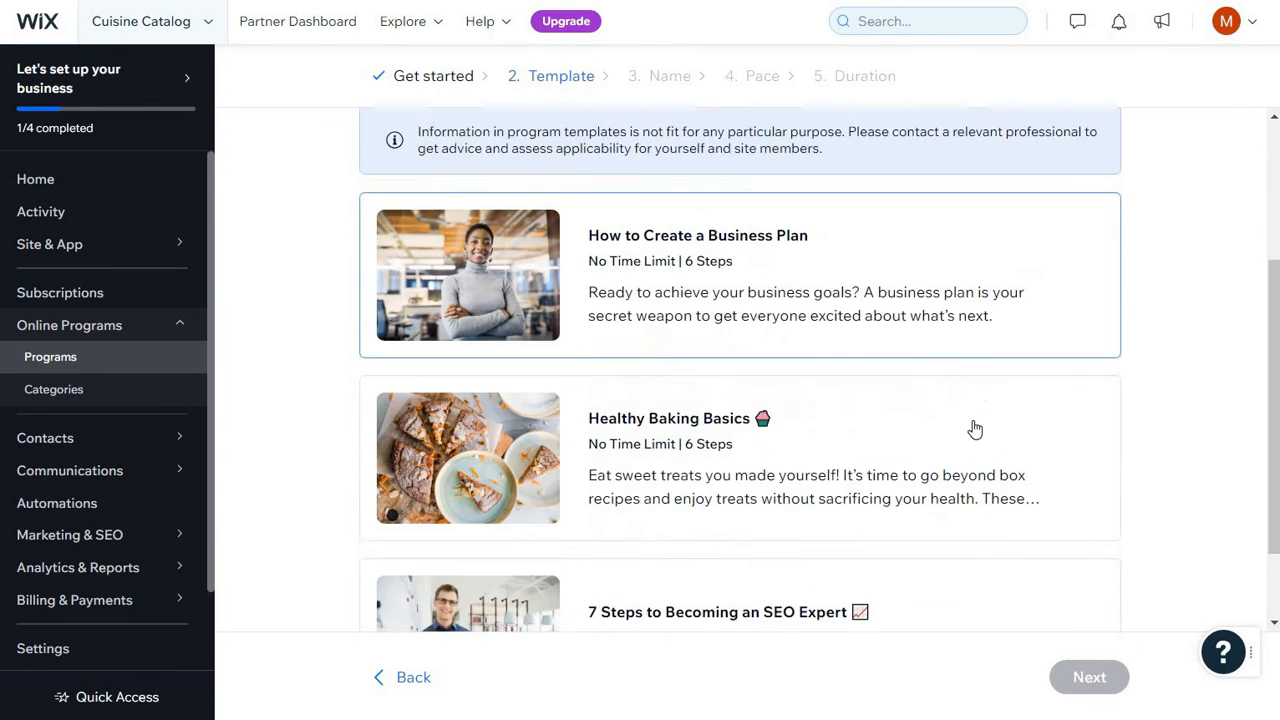
scroll(973, 429, down, 1)
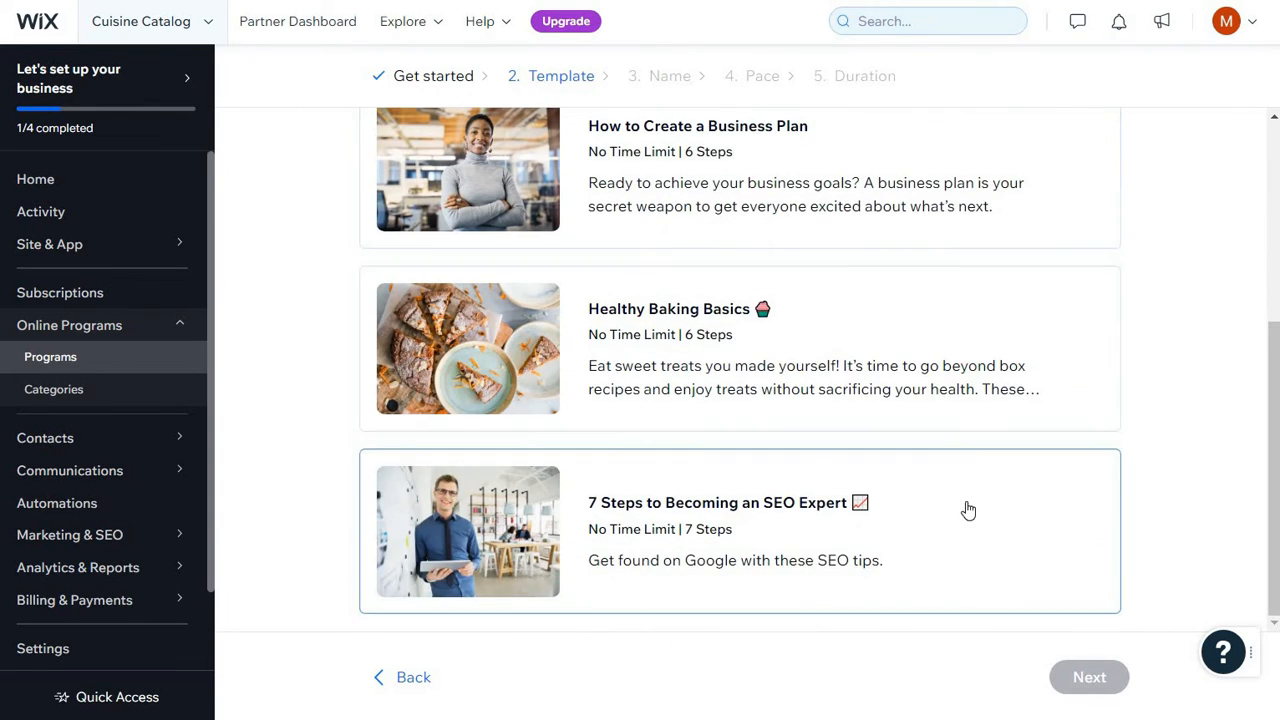
click(966, 510)
scroll(960, 490, up, 1)
click(945, 421)
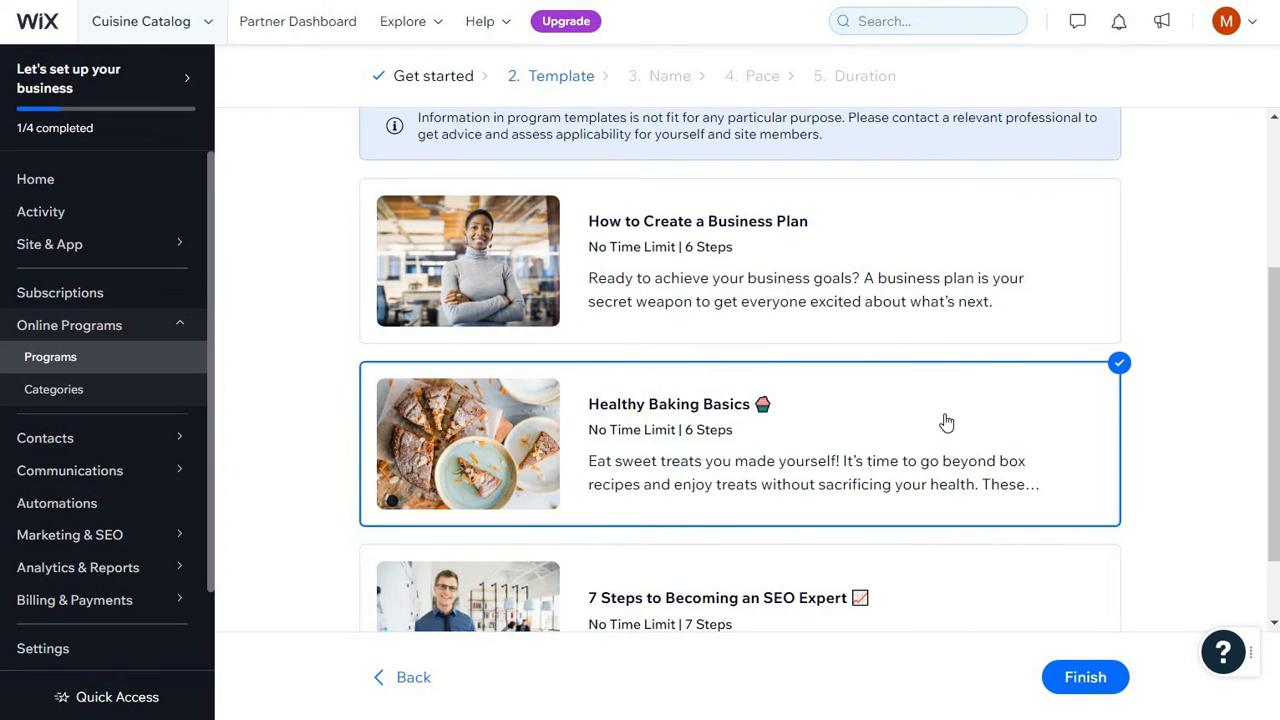
scroll(945, 421, up, 1)
click(994, 355)
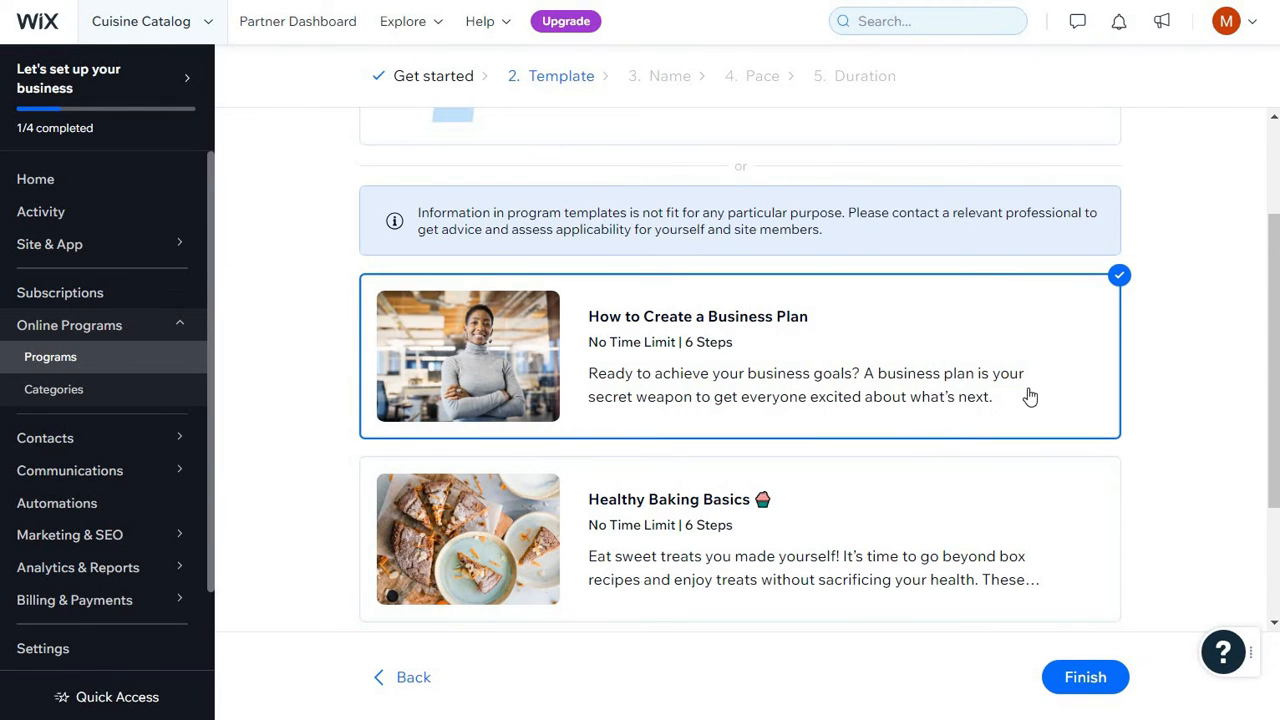
scroll(1030, 397, up, 2)
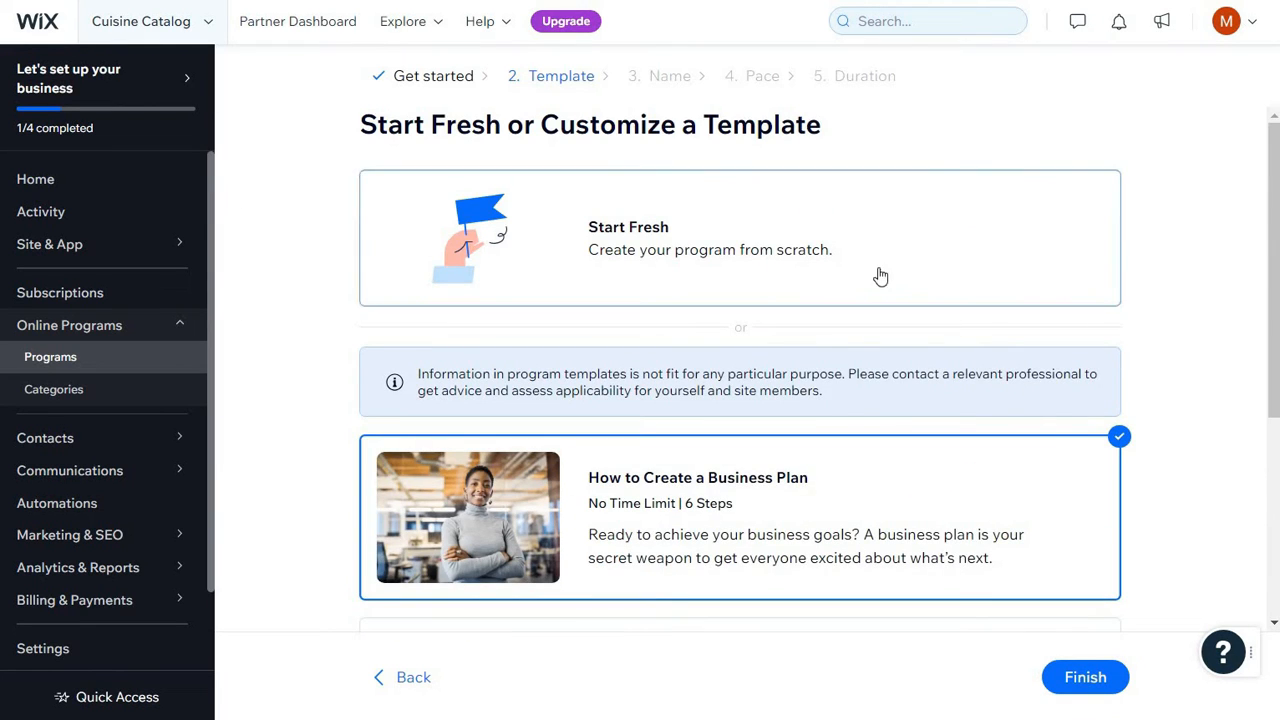
Start the online course from scratch and name it Fresh Start to Vegetarianism.
click(873, 274)
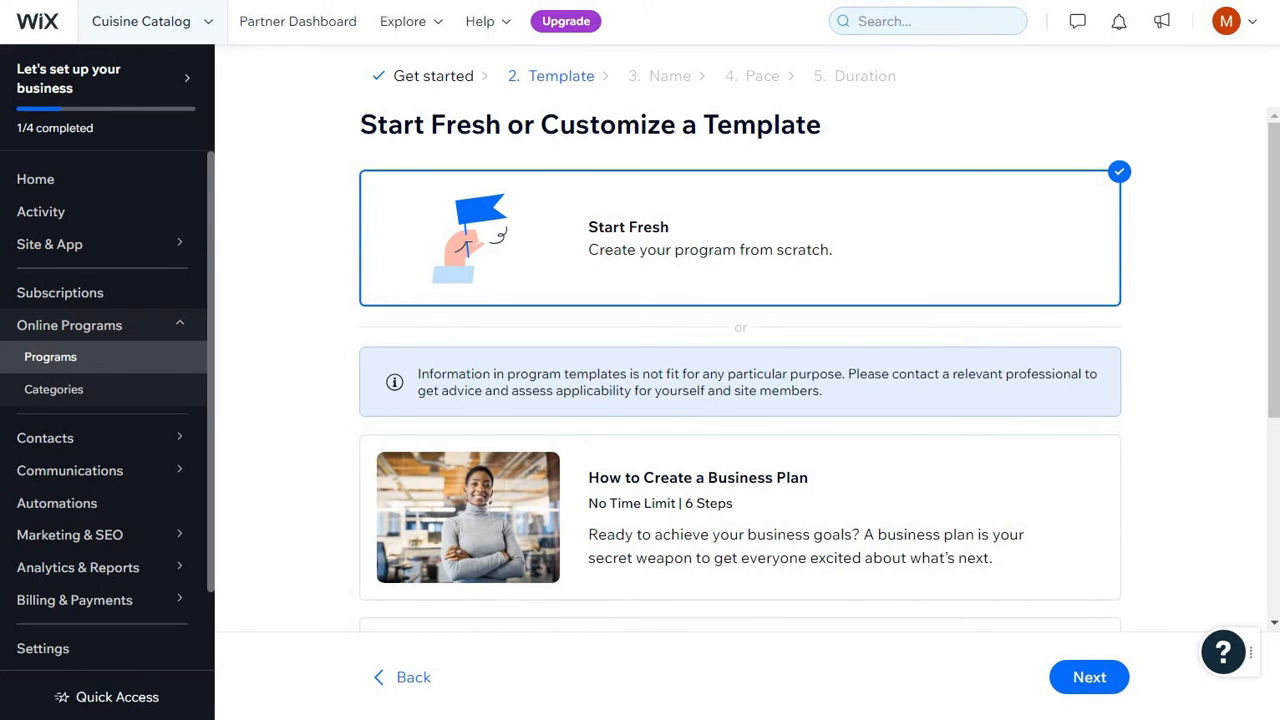
click(1087, 685)
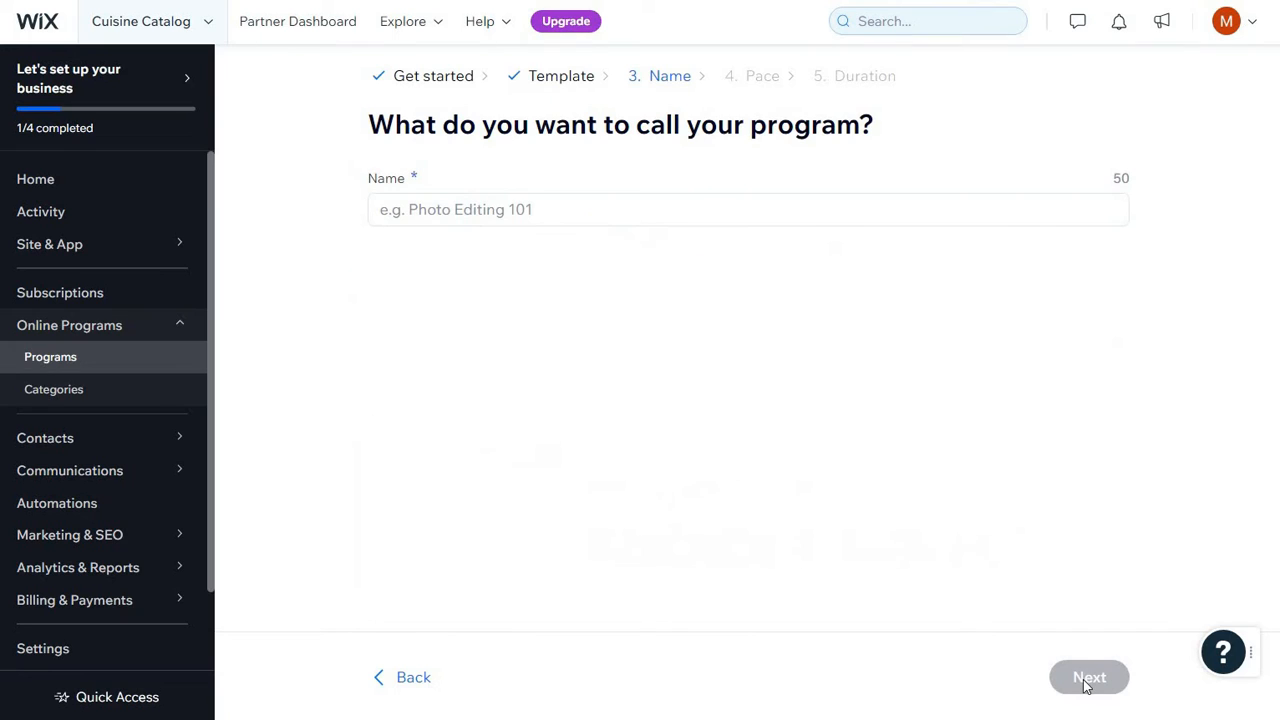
click(570, 210)
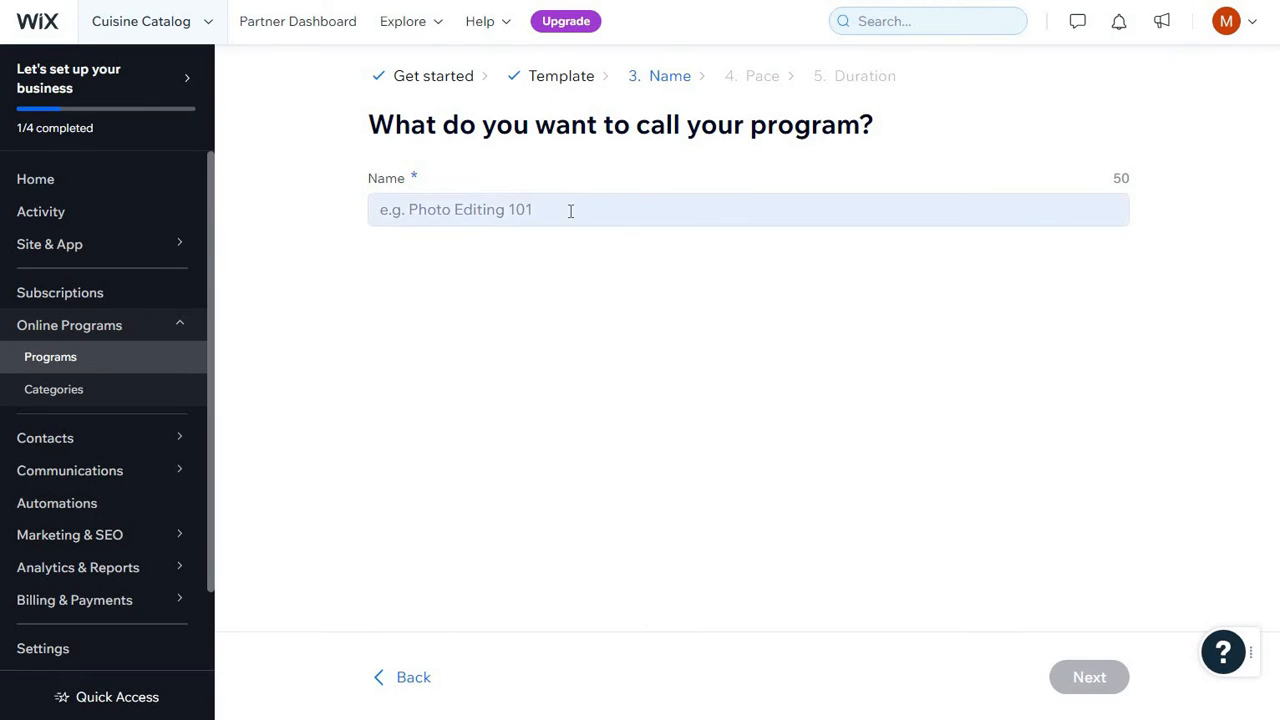
text(Fresh Start to Vegetarianism)
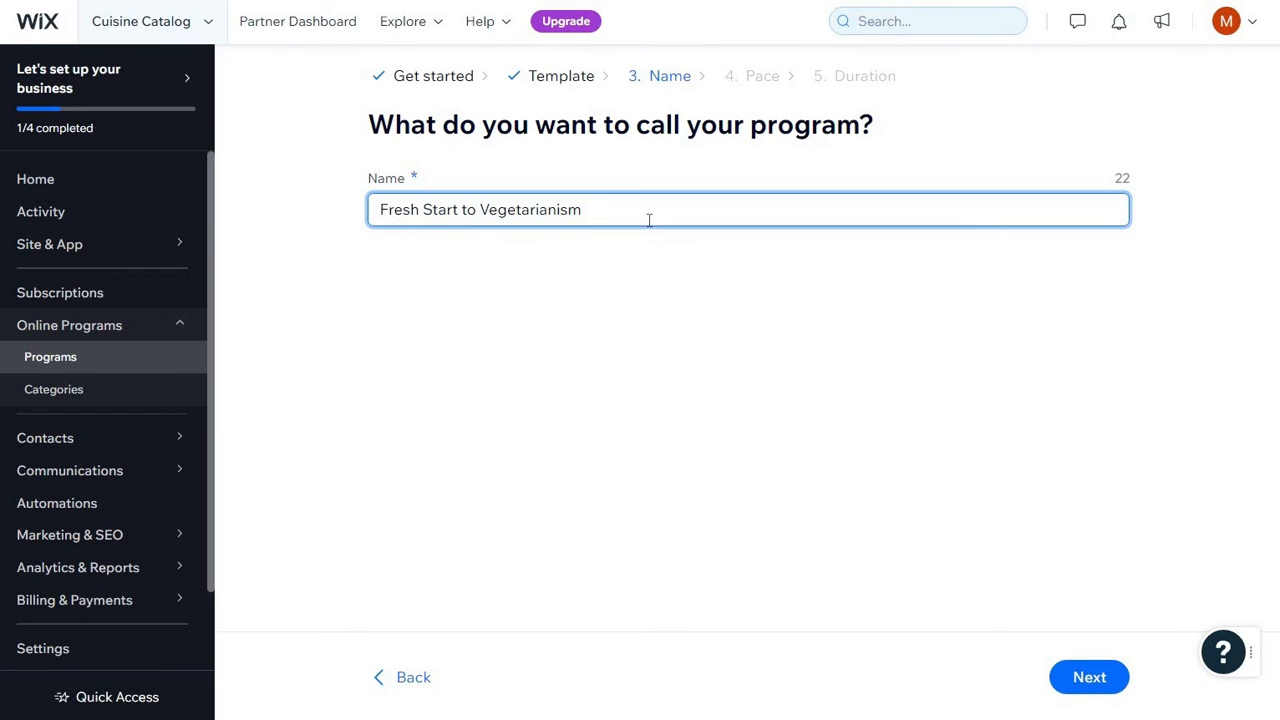
click(1088, 687)
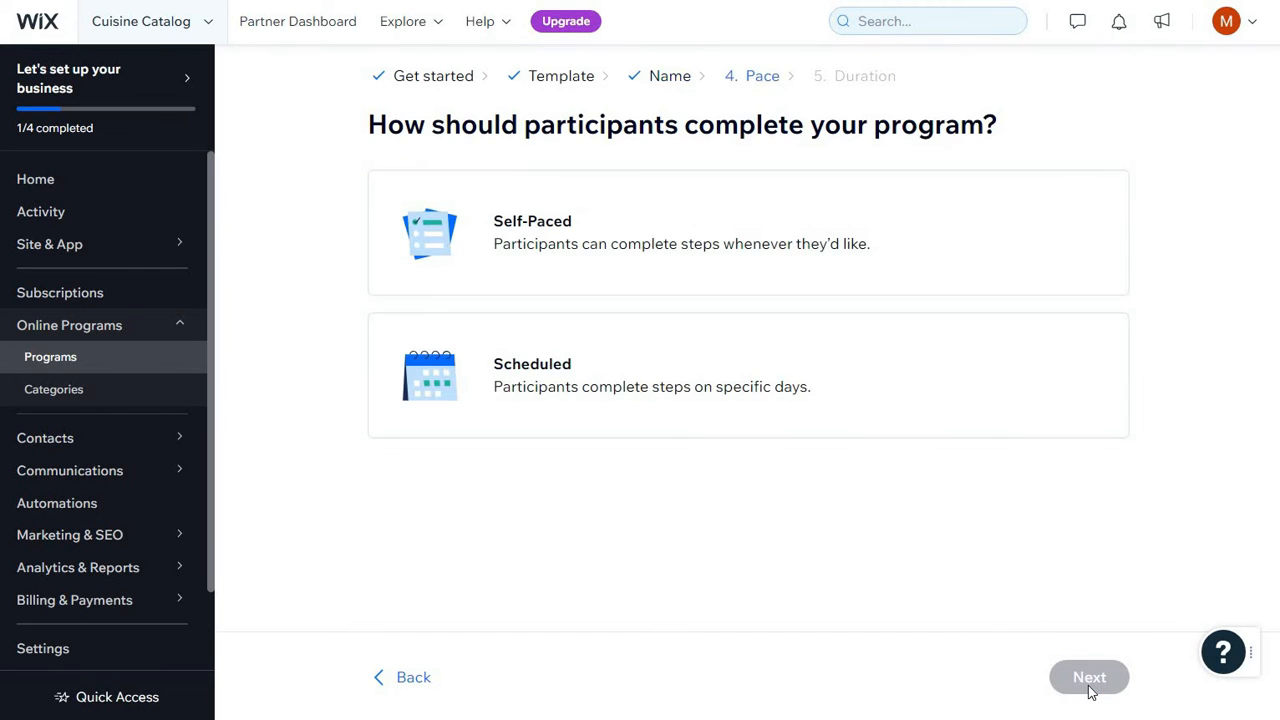
Compare the Self-Paced and Scheduled options, set the program's pace to Scheduled and continue.
click(1030, 235)
click(1010, 388)
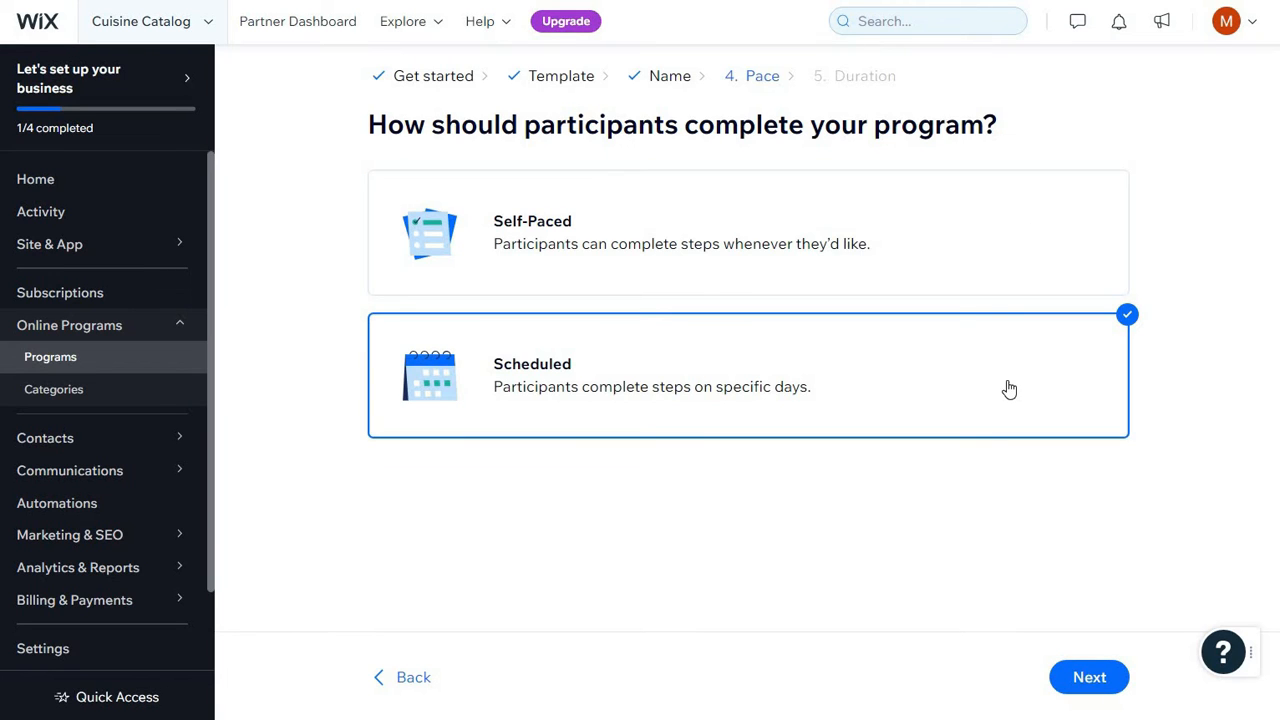
click(991, 274)
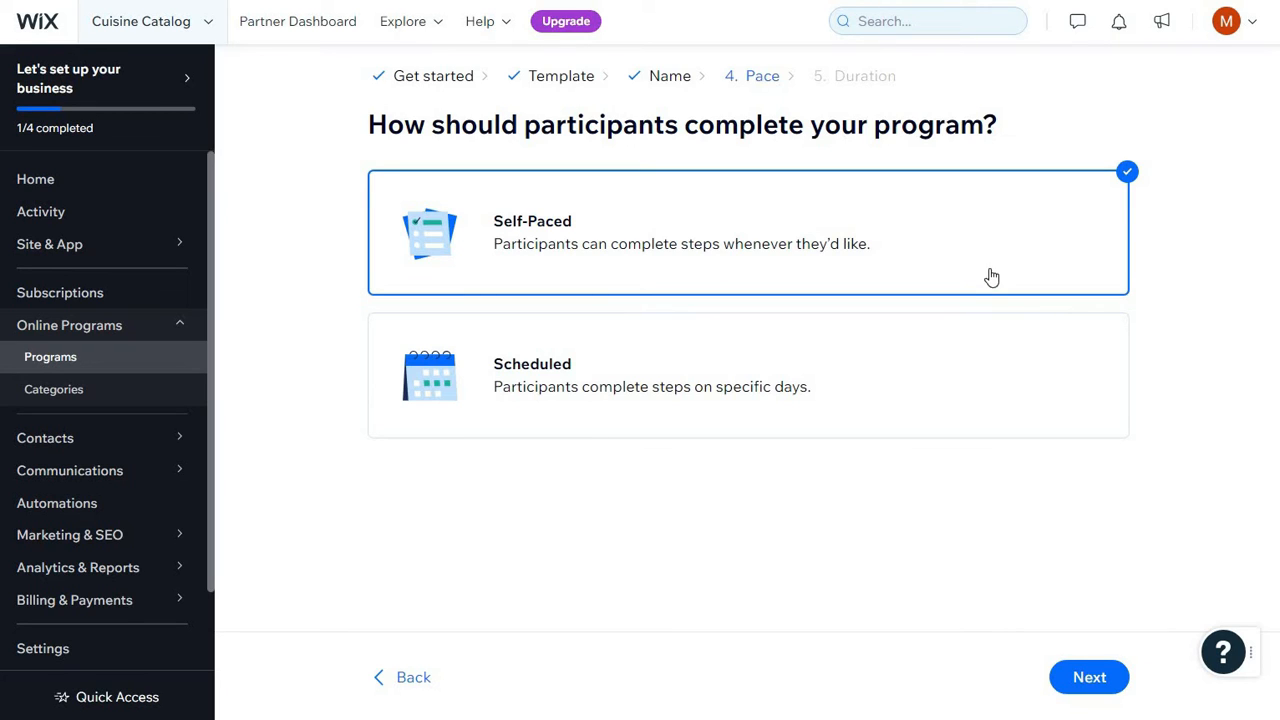
click(999, 375)
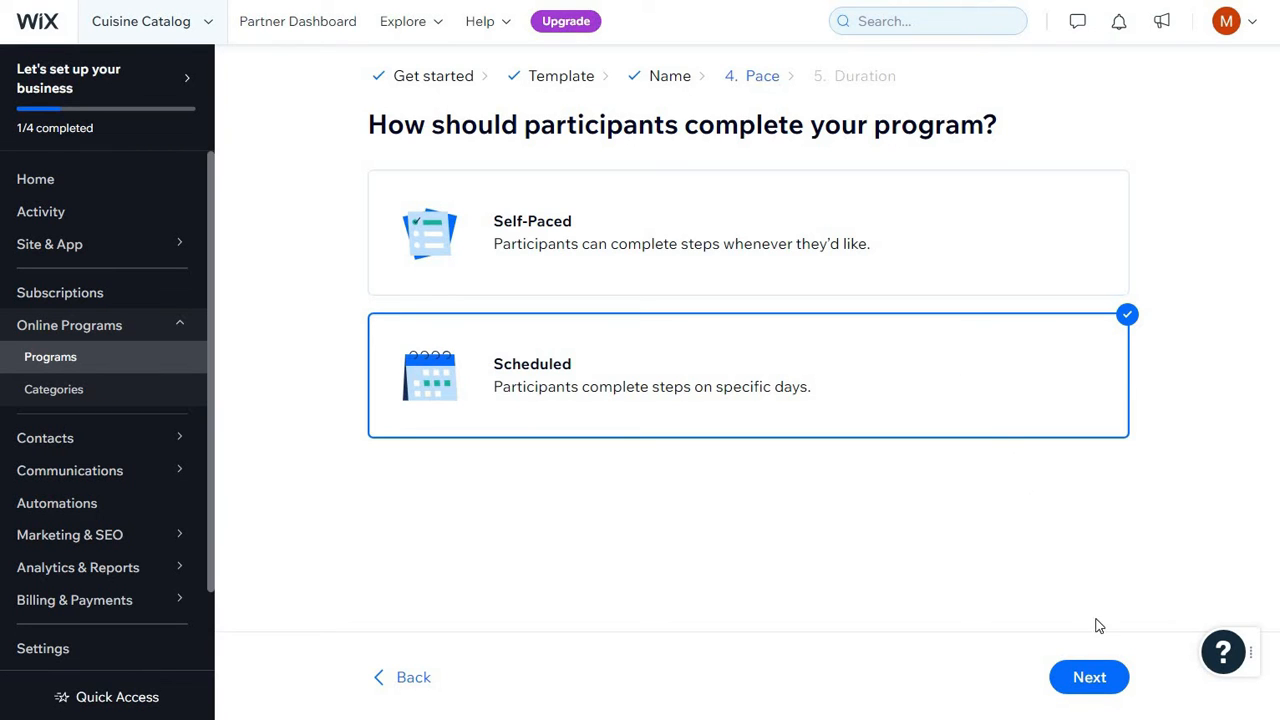
click(1098, 679)
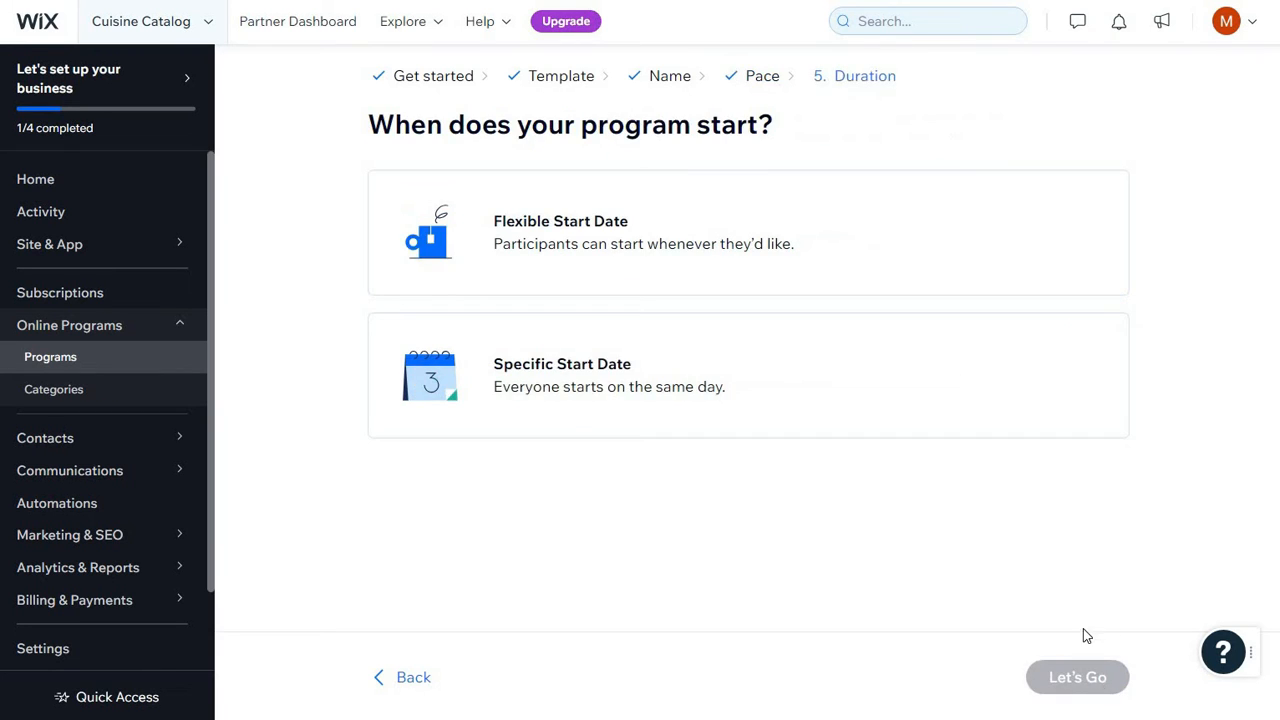
Give the program a flexible start date with a duration of 6 days and create it.
click(1017, 372)
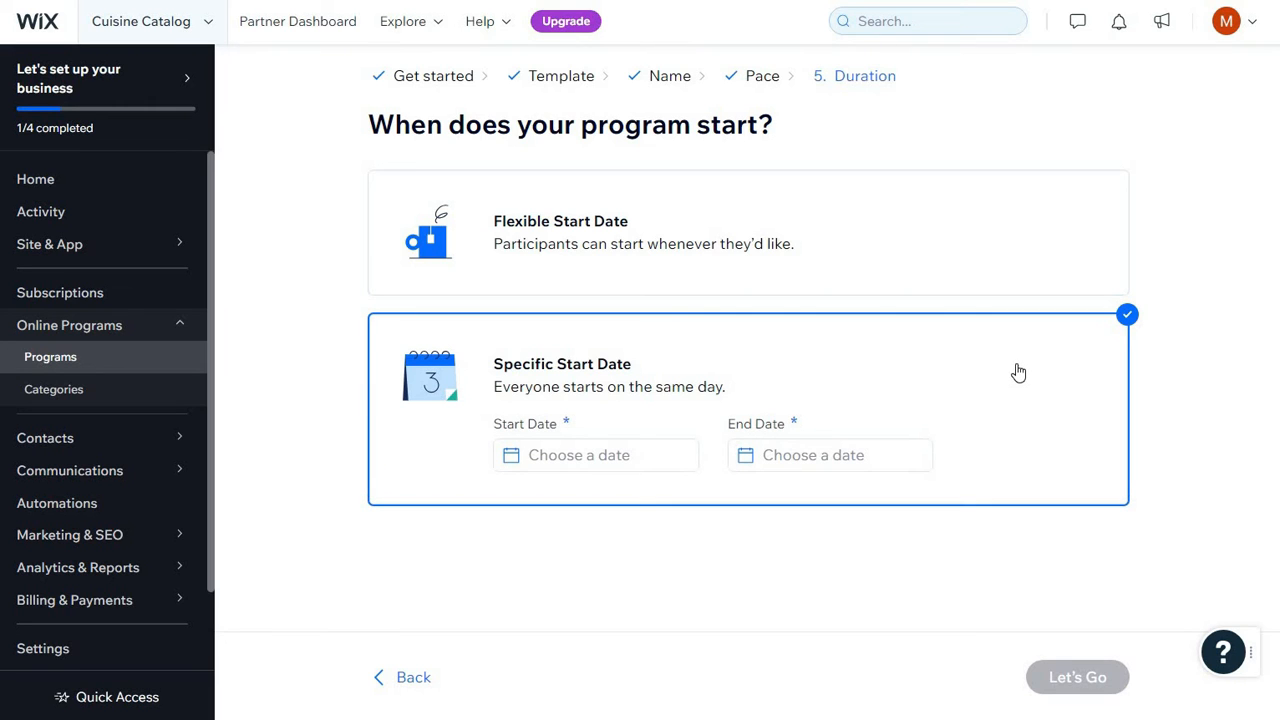
click(831, 228)
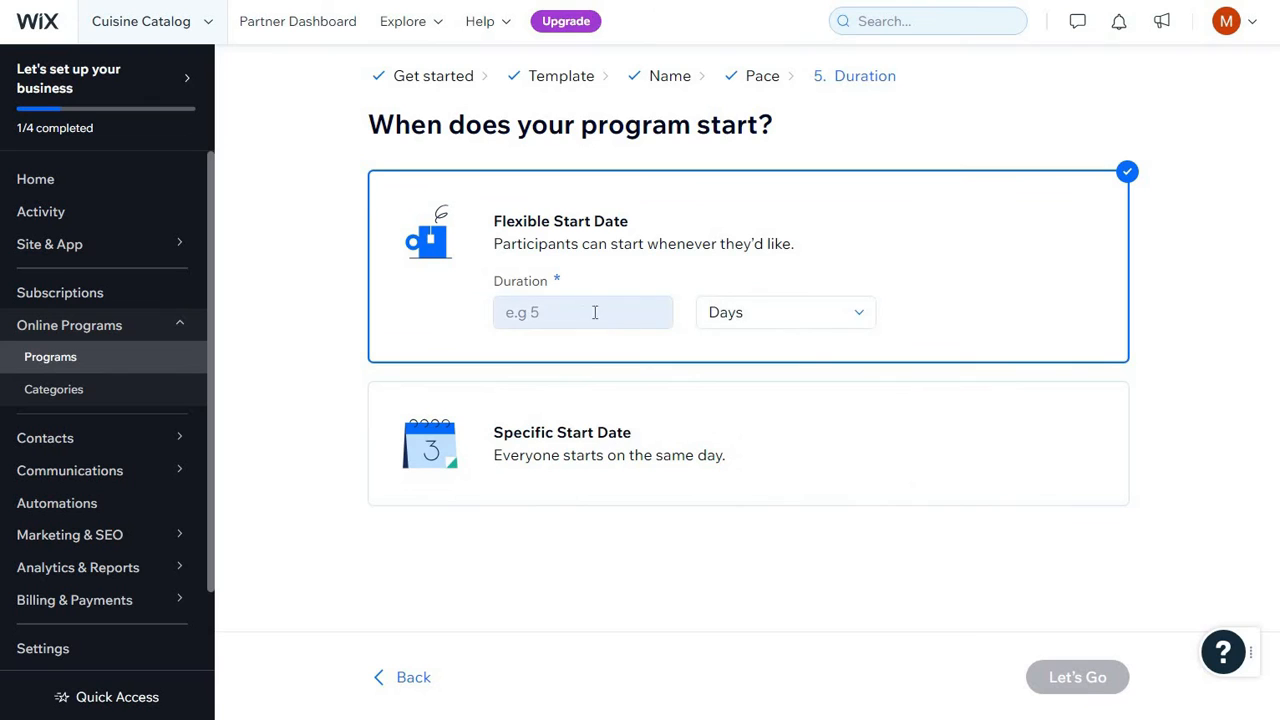
click(823, 317)
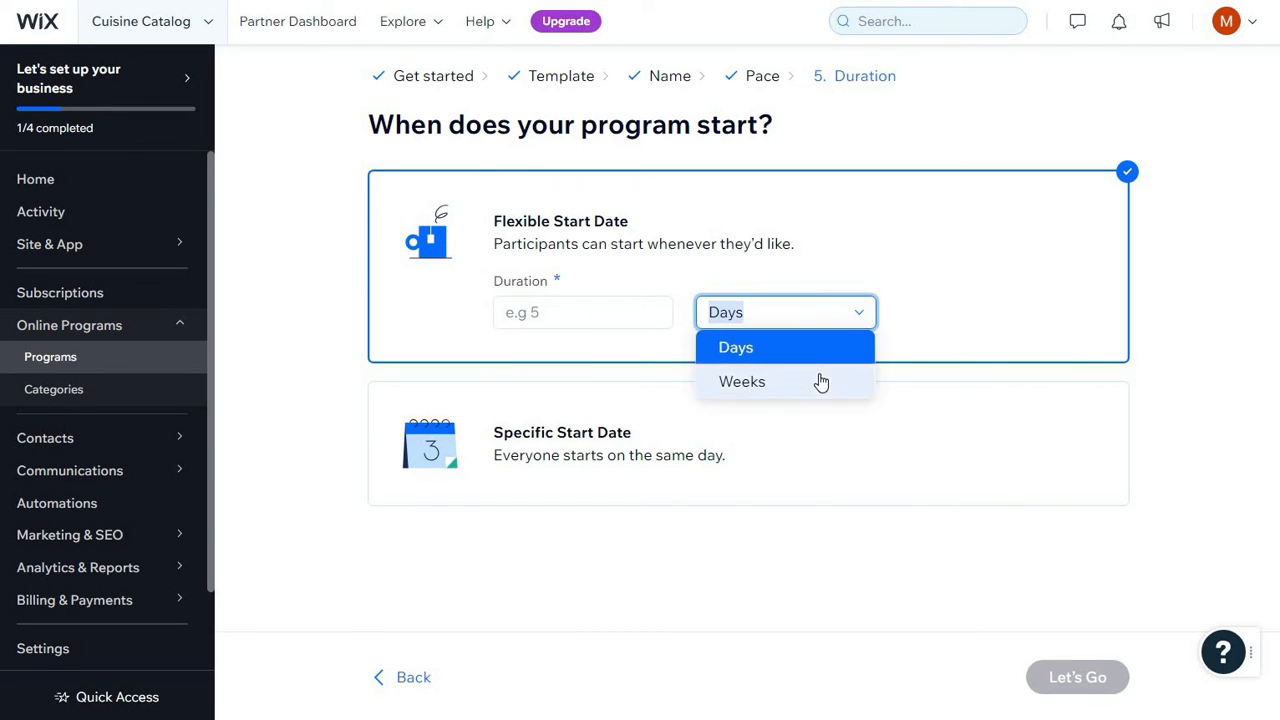
click(794, 314)
click(628, 317)
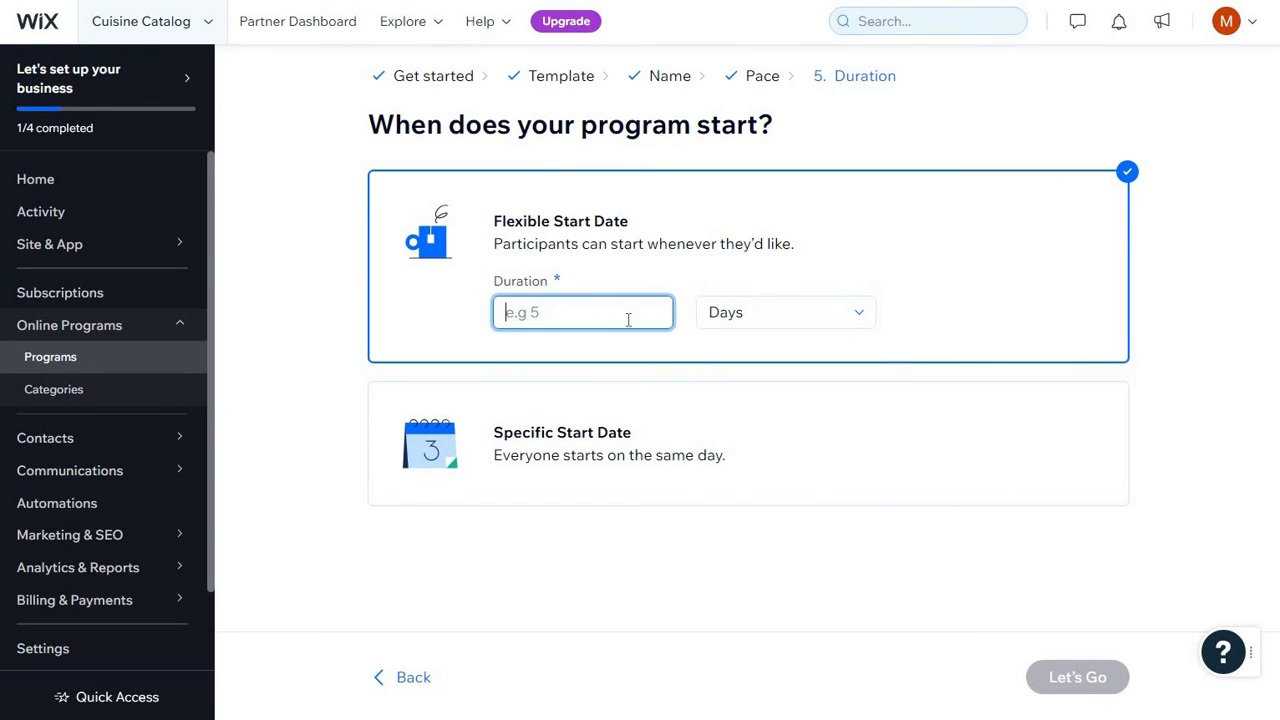
text(6)
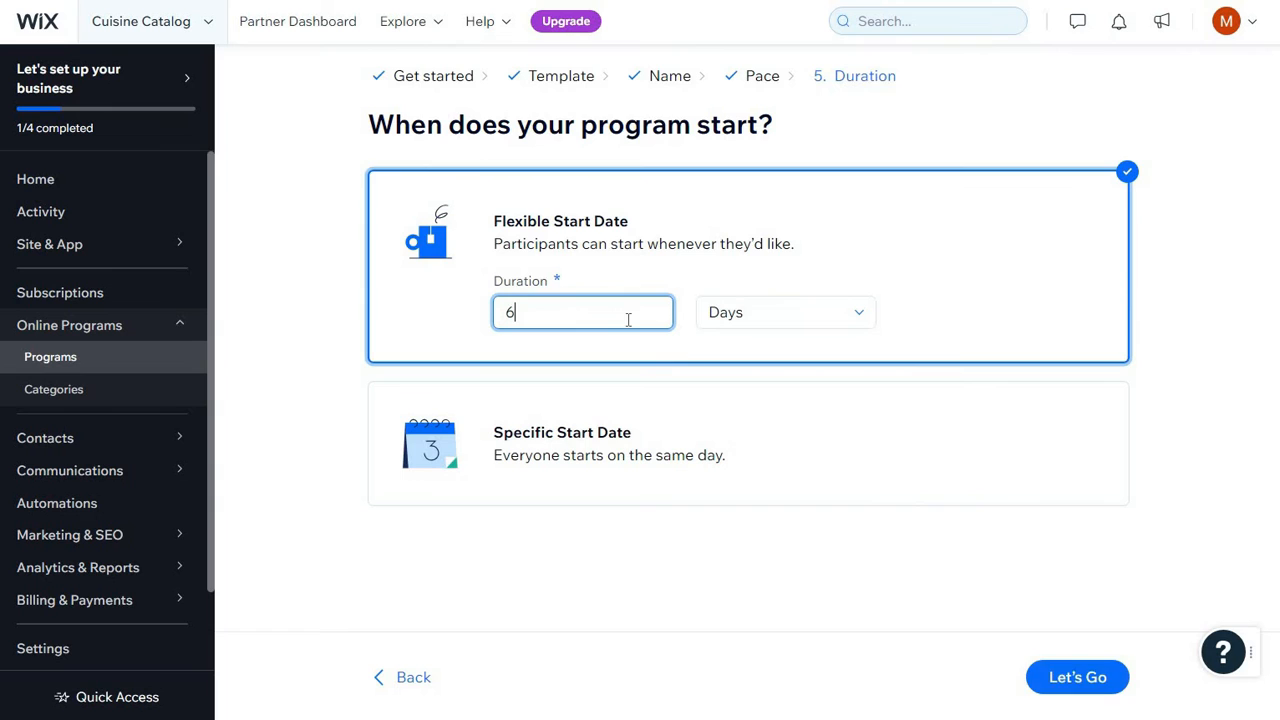
click(1065, 679)
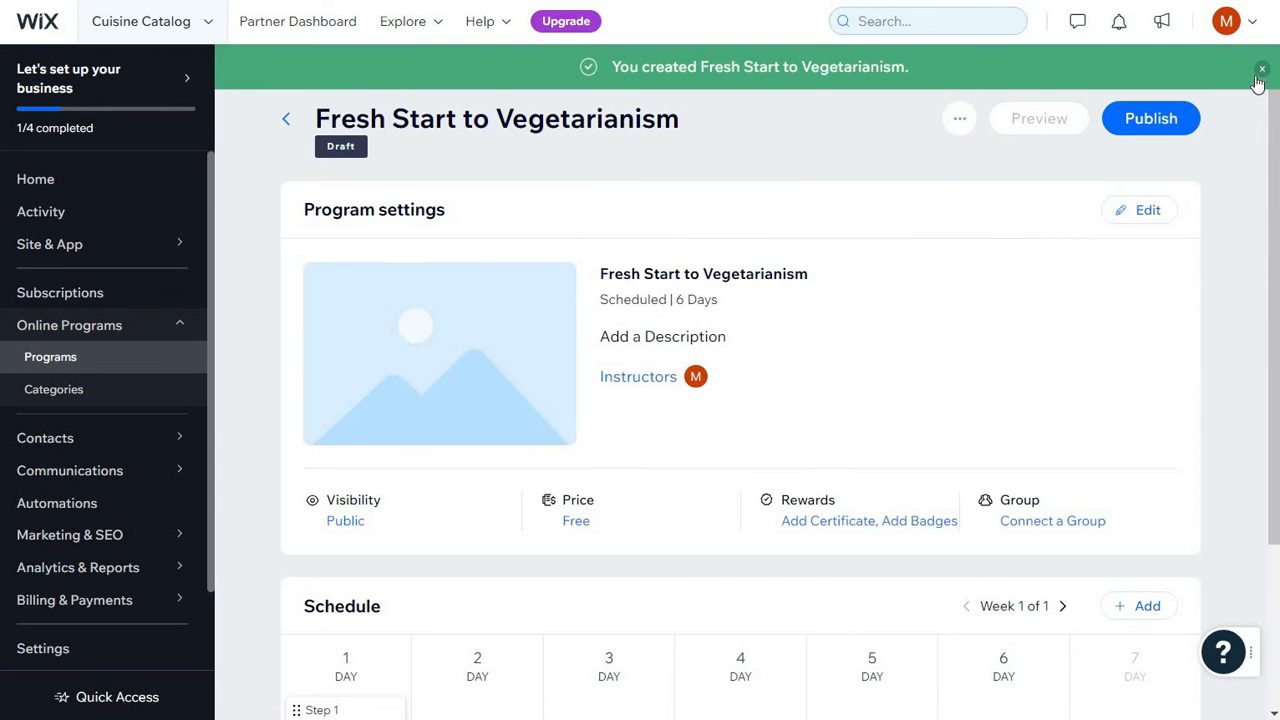
Add a new step to Day 1 of the program's schedule and name it Vegetables.
scroll(811, 400, down, 2)
mouse_move(337, 485)
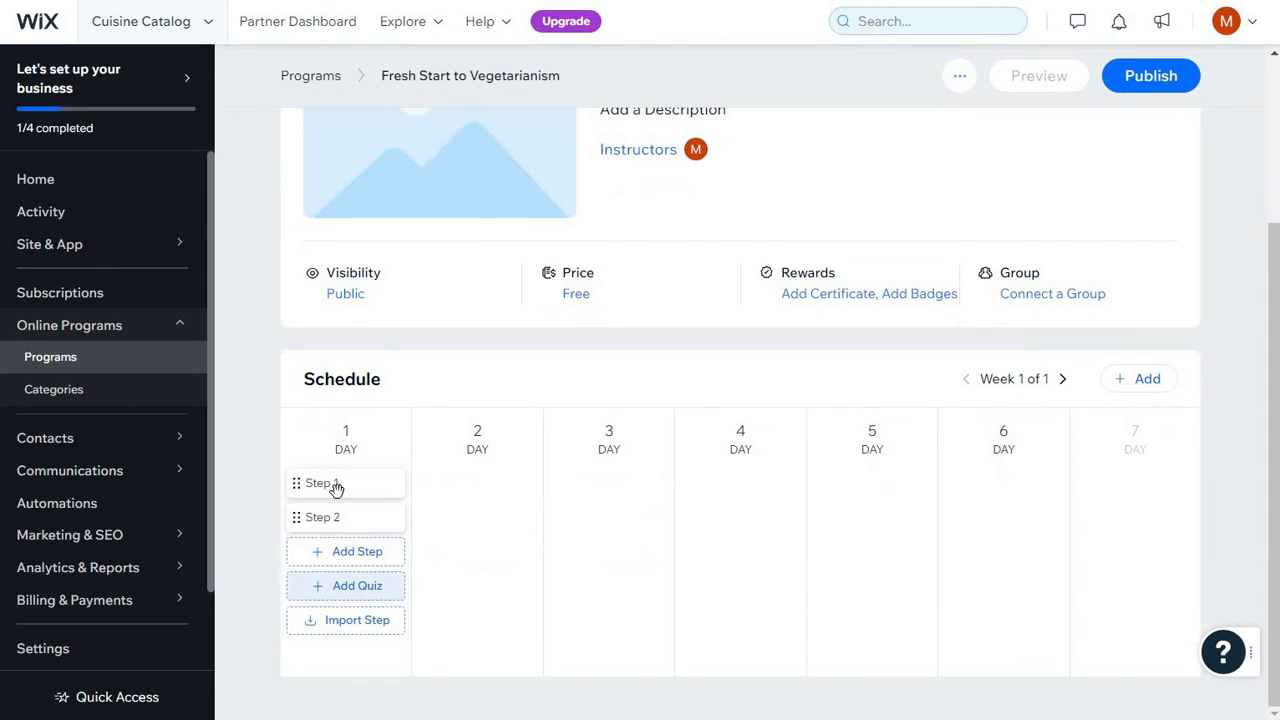
click(343, 552)
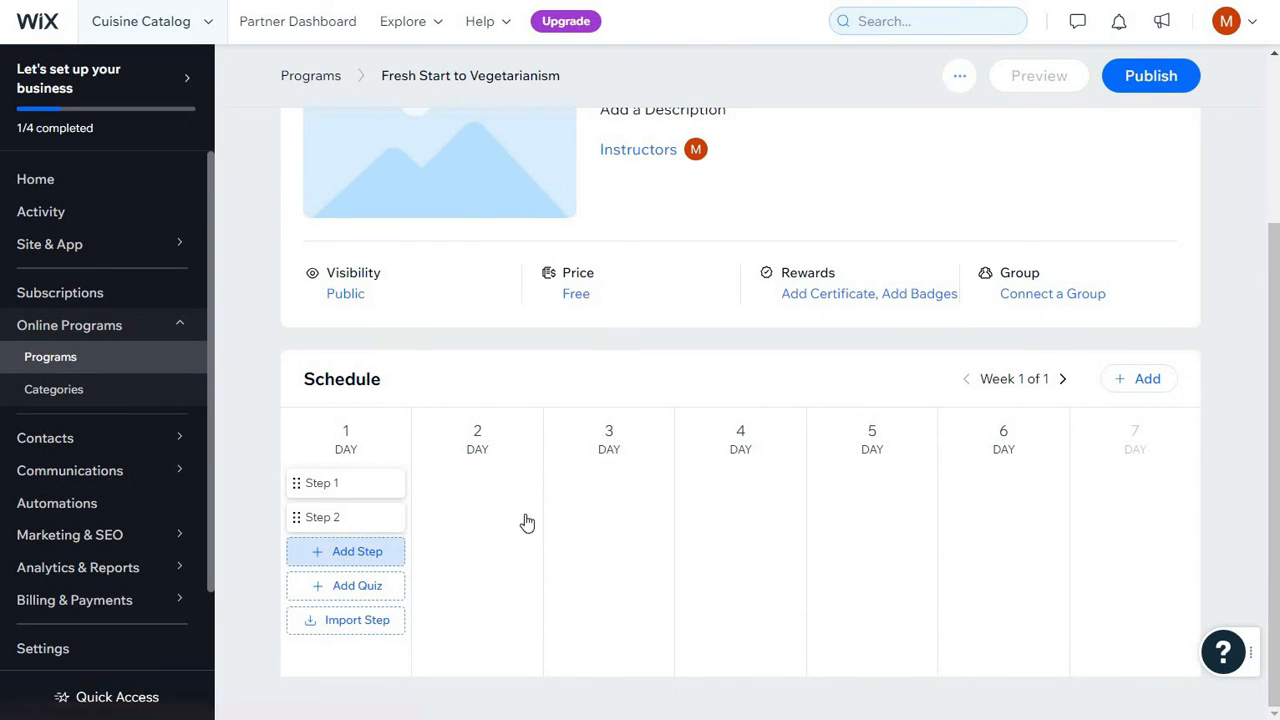
click(455, 278)
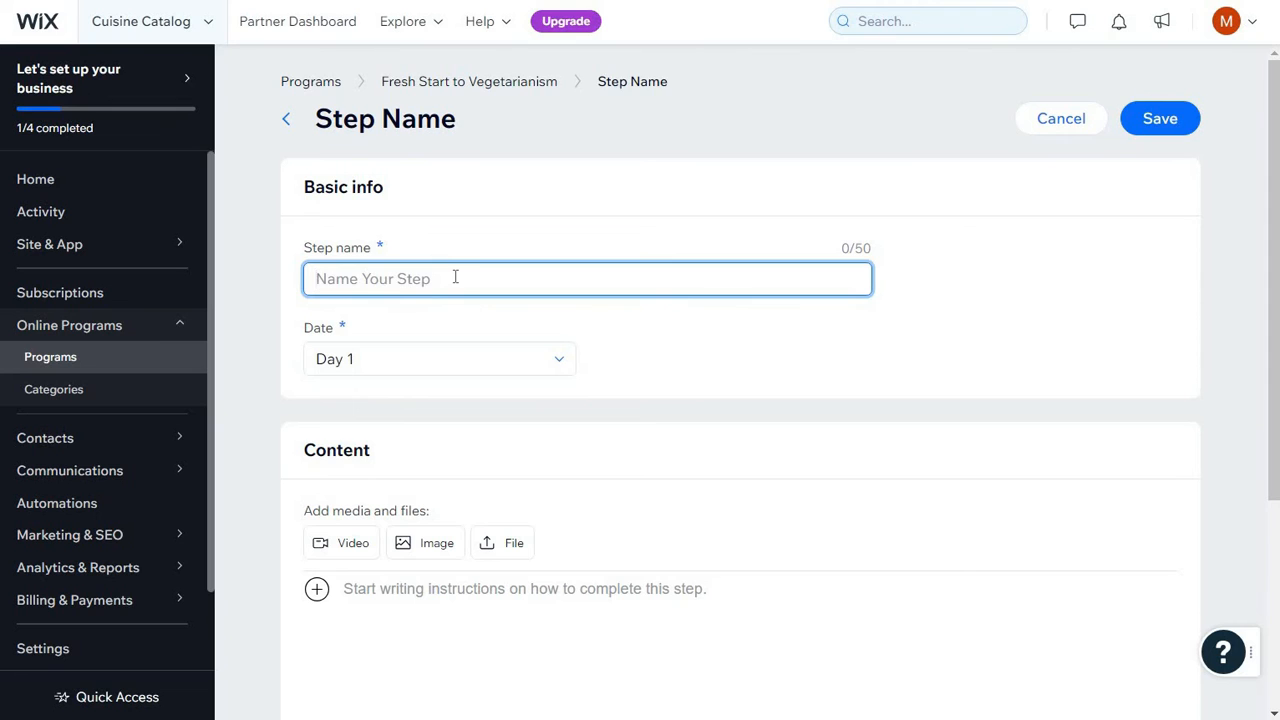
text(Vegetables)
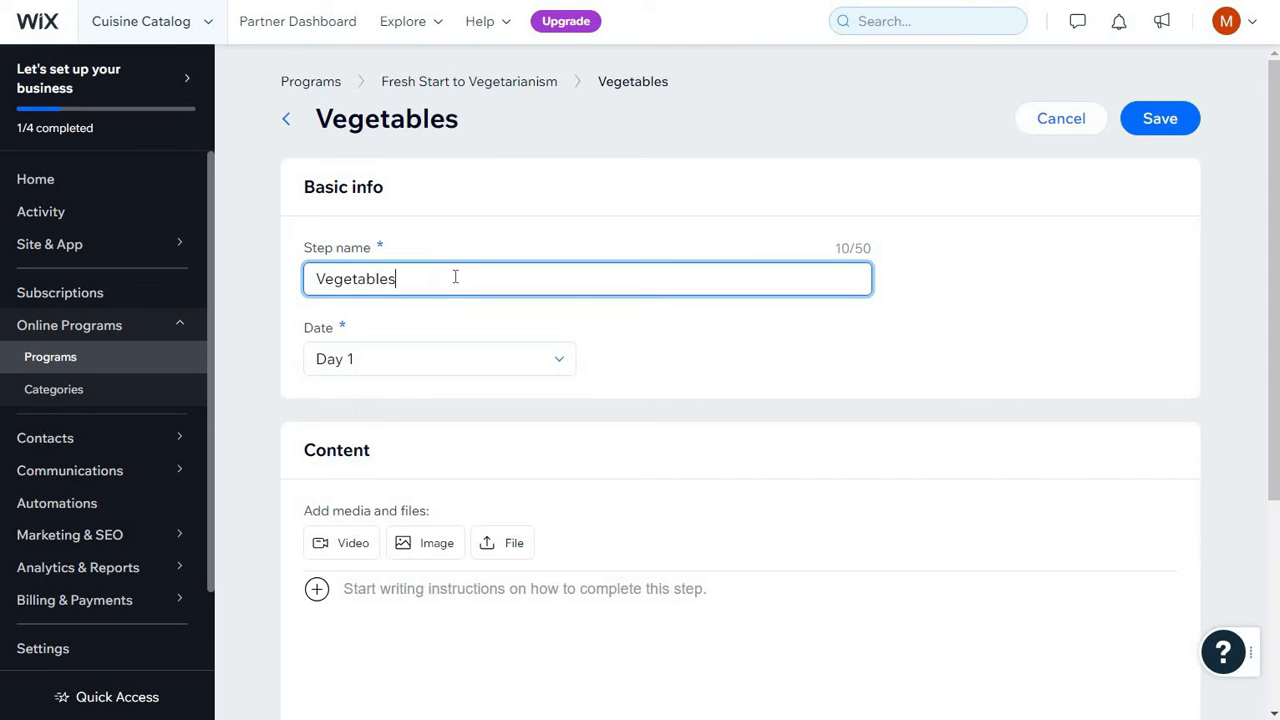
Keep the Vegetables step scheduled on Day 1 and save it to the program.
click(464, 368)
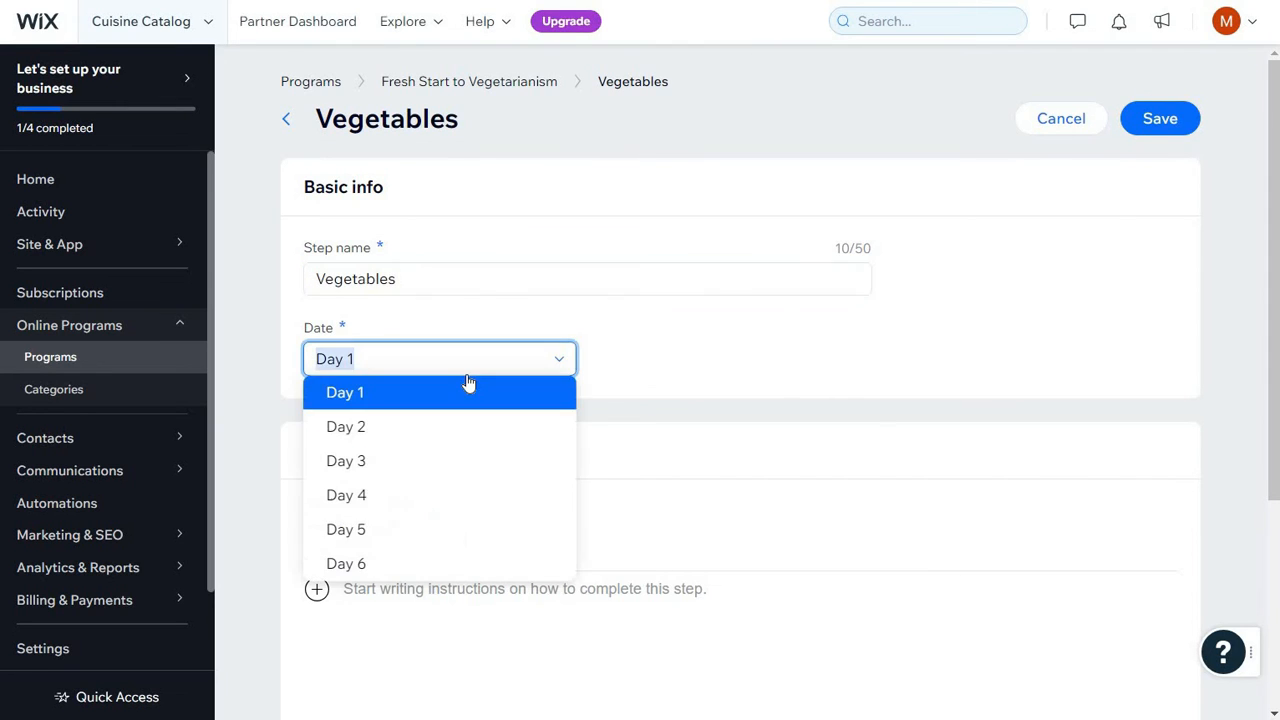
click(521, 385)
scroll(794, 408, down, 3)
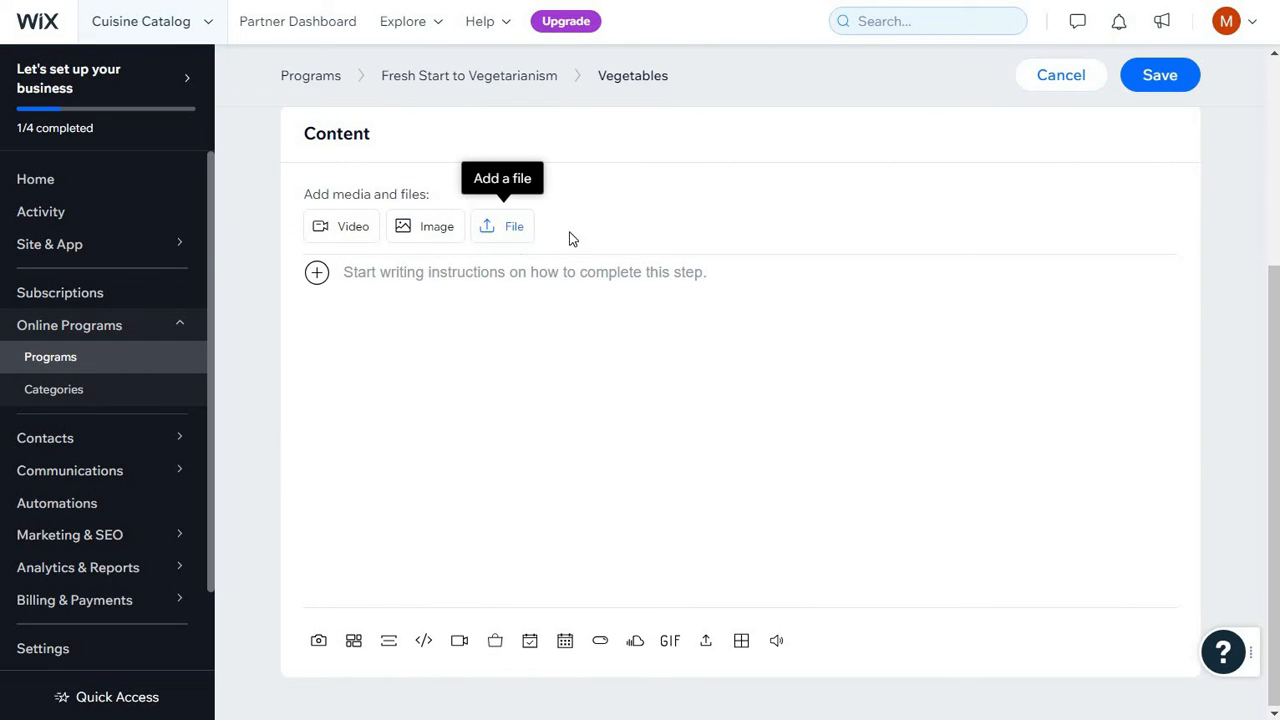
click(1166, 88)
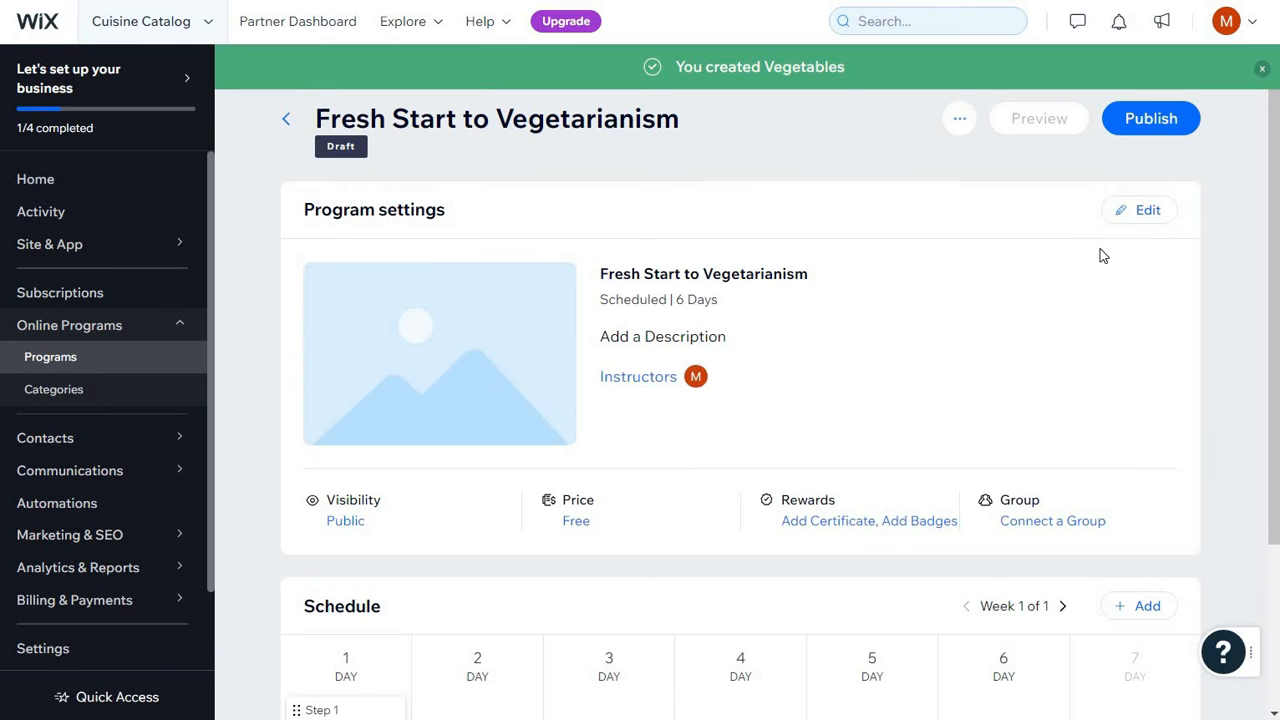
Examine the question types offered for a new Day 2 quiz and return to the program without saving one.
scroll(1100, 256, down, 2)
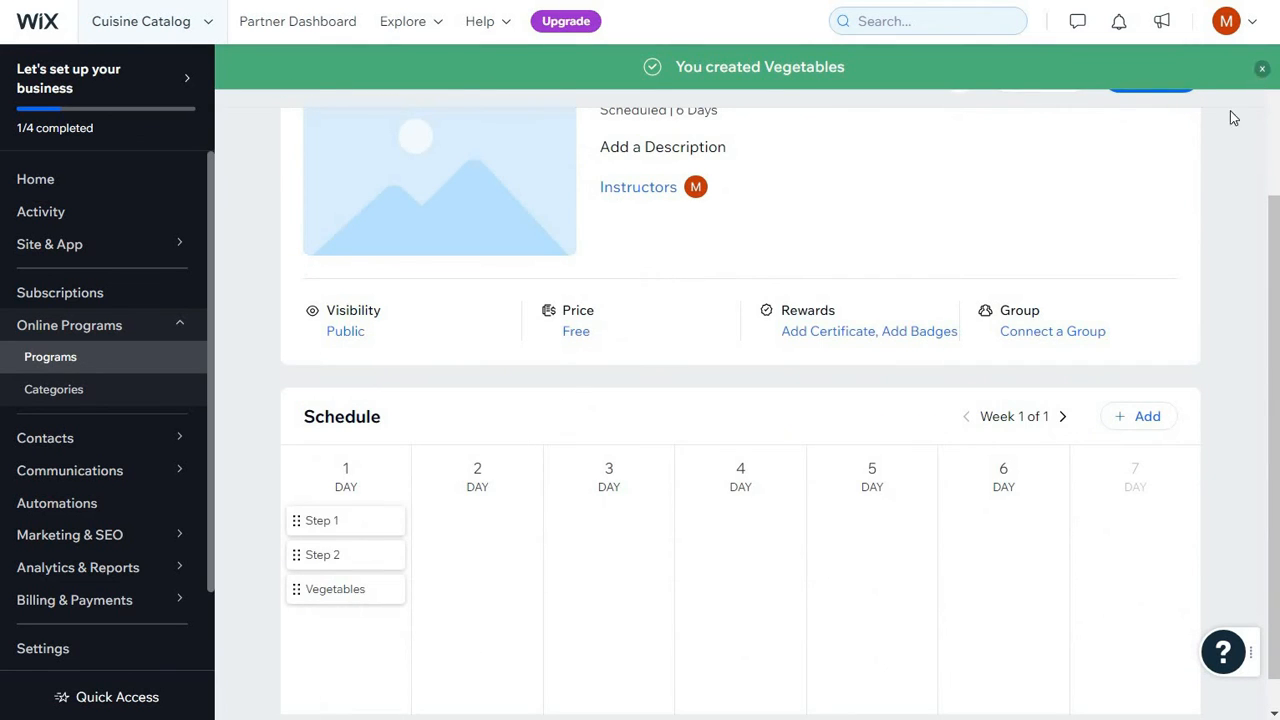
scroll(540, 500, down, 1)
mouse_move(514, 457)
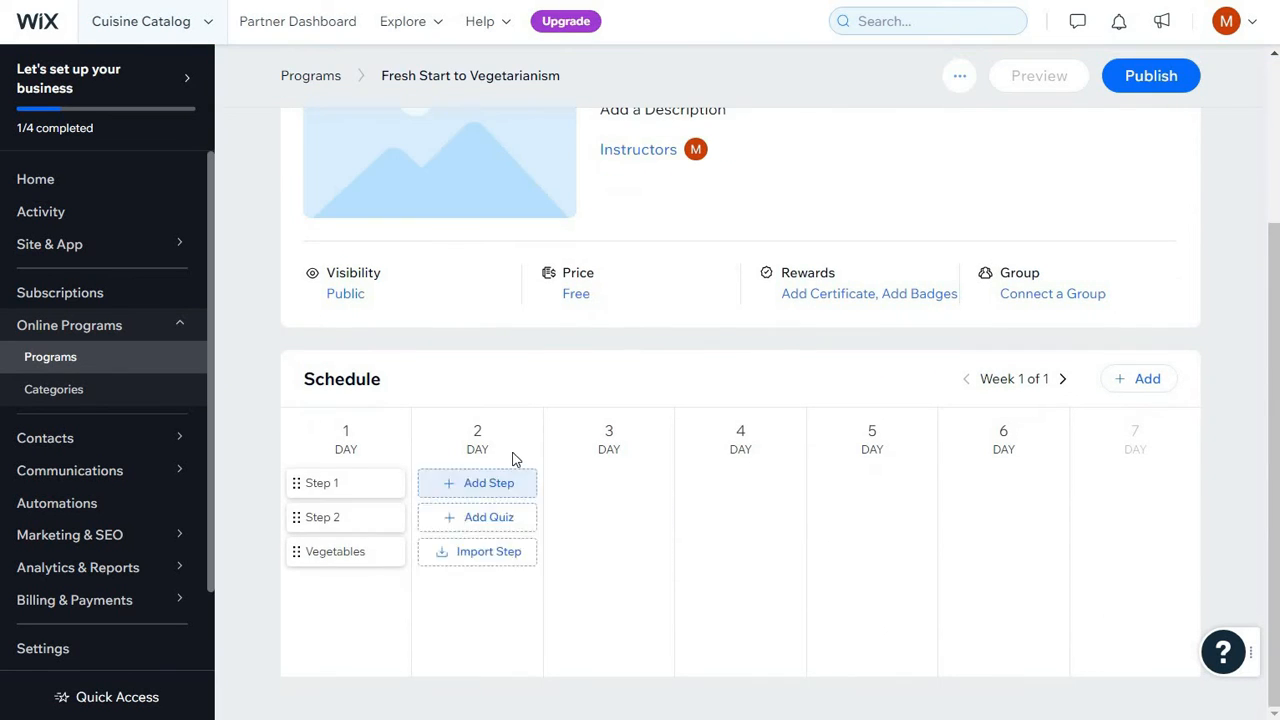
click(476, 535)
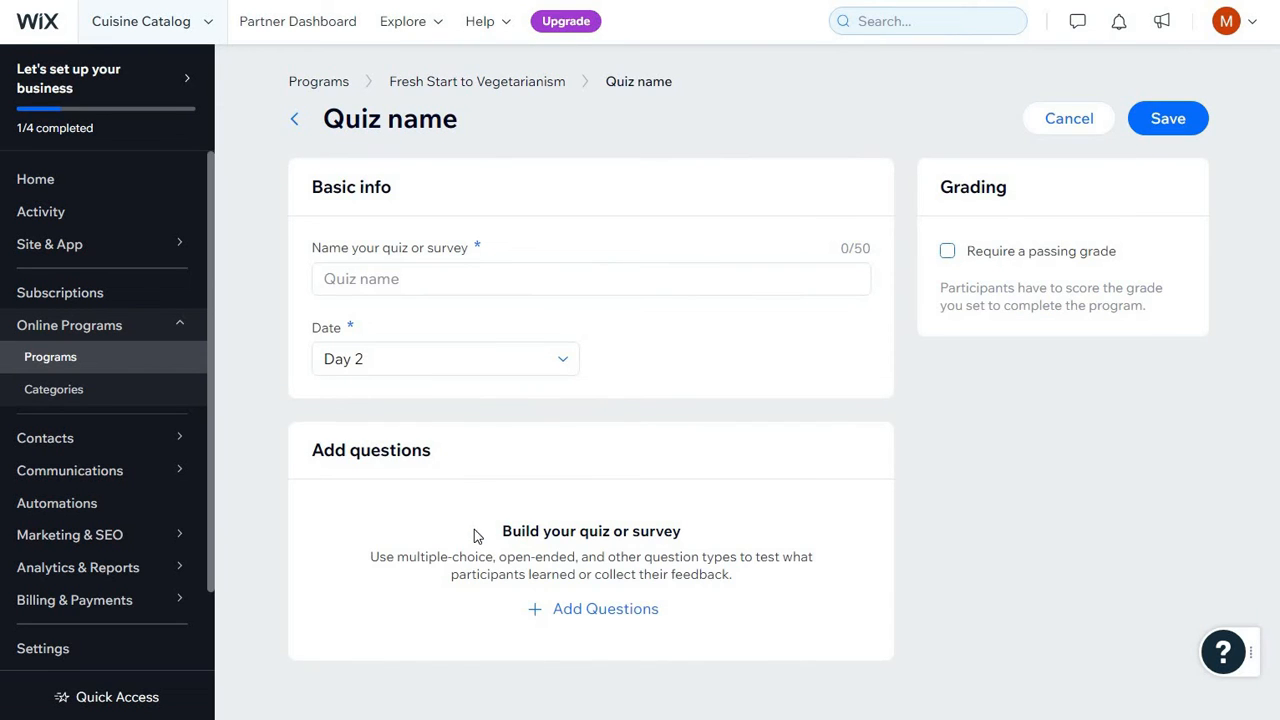
click(598, 625)
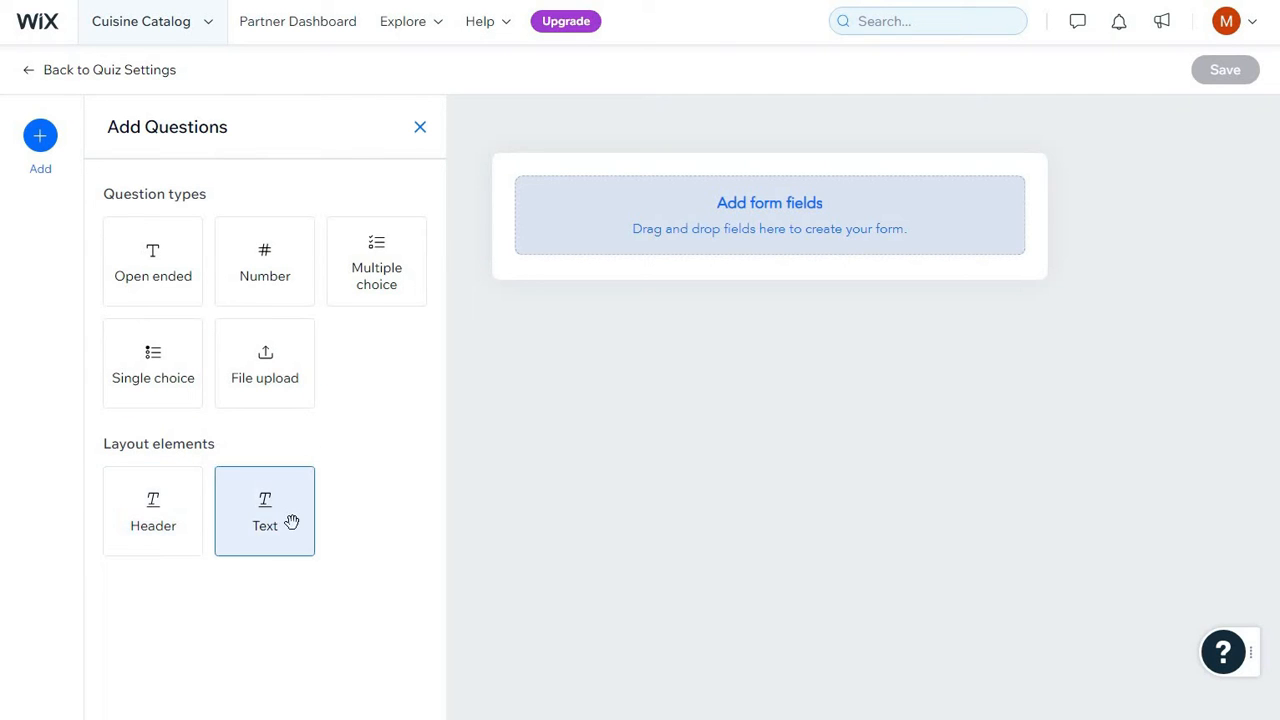
click(115, 72)
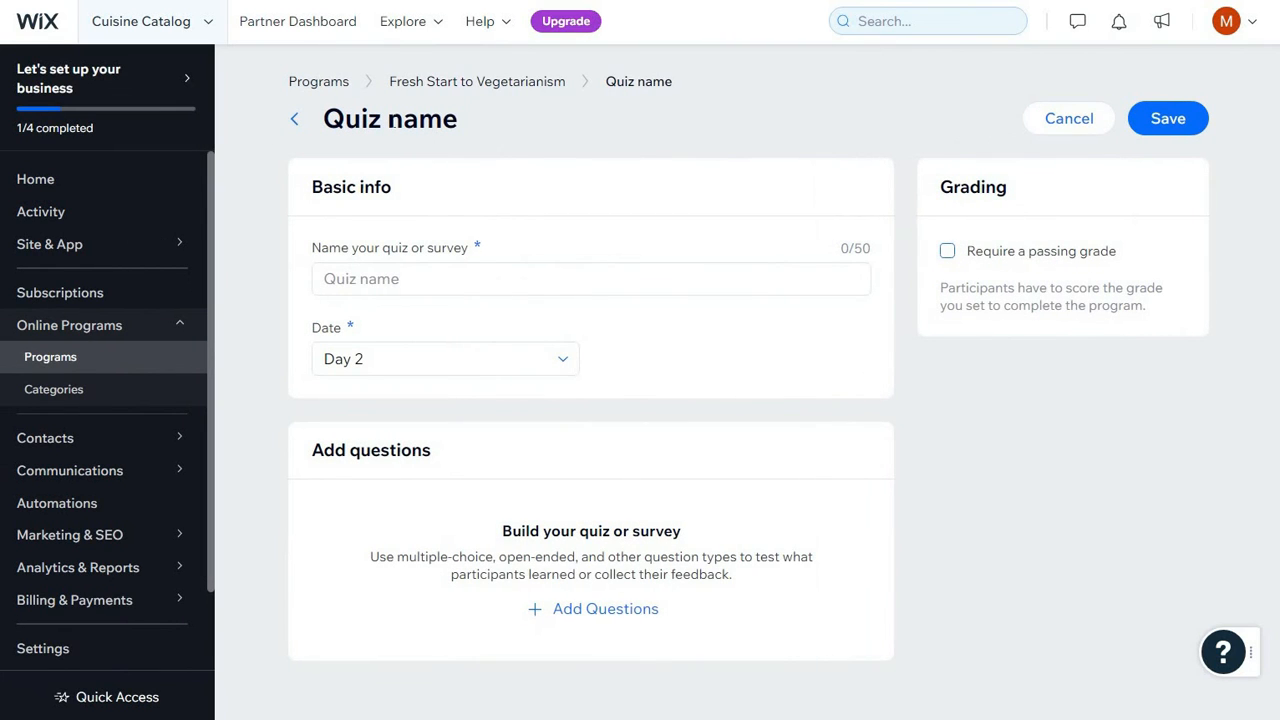
click(296, 120)
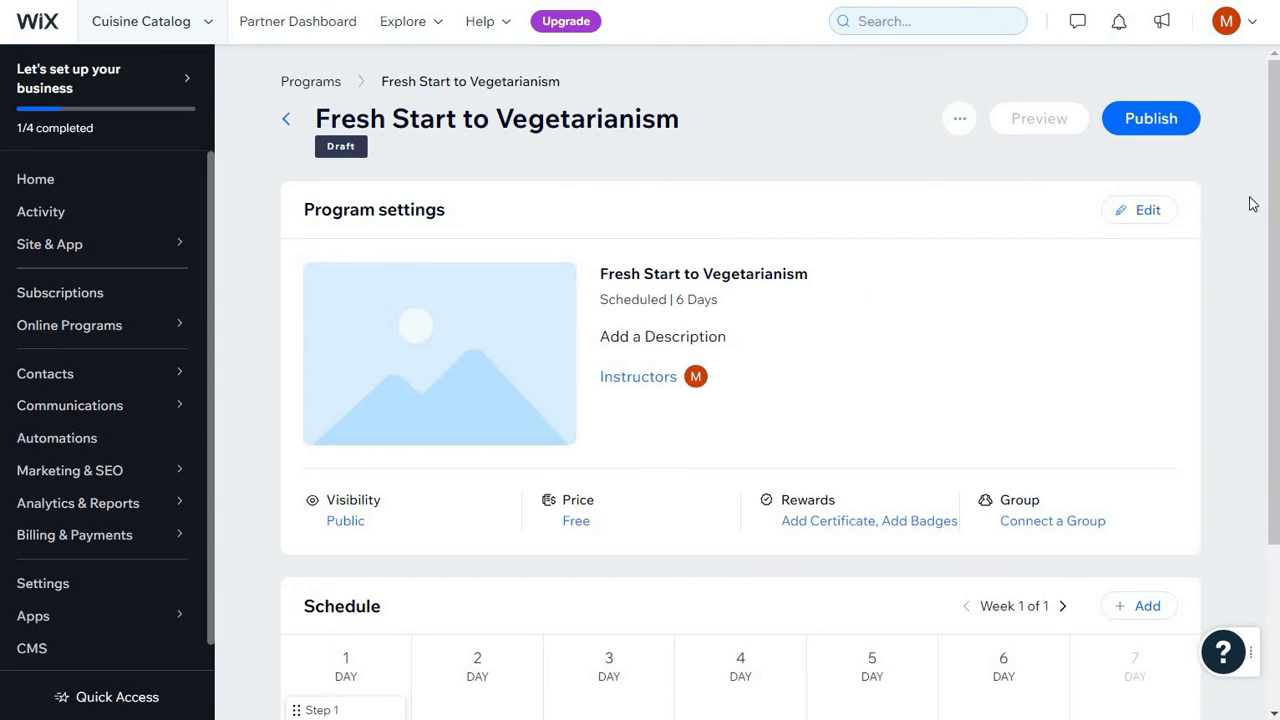
Review the options for adding content to the program's schedule without choosing one.
scroll(1238, 212, down, 2)
scroll(1236, 212, down, 1)
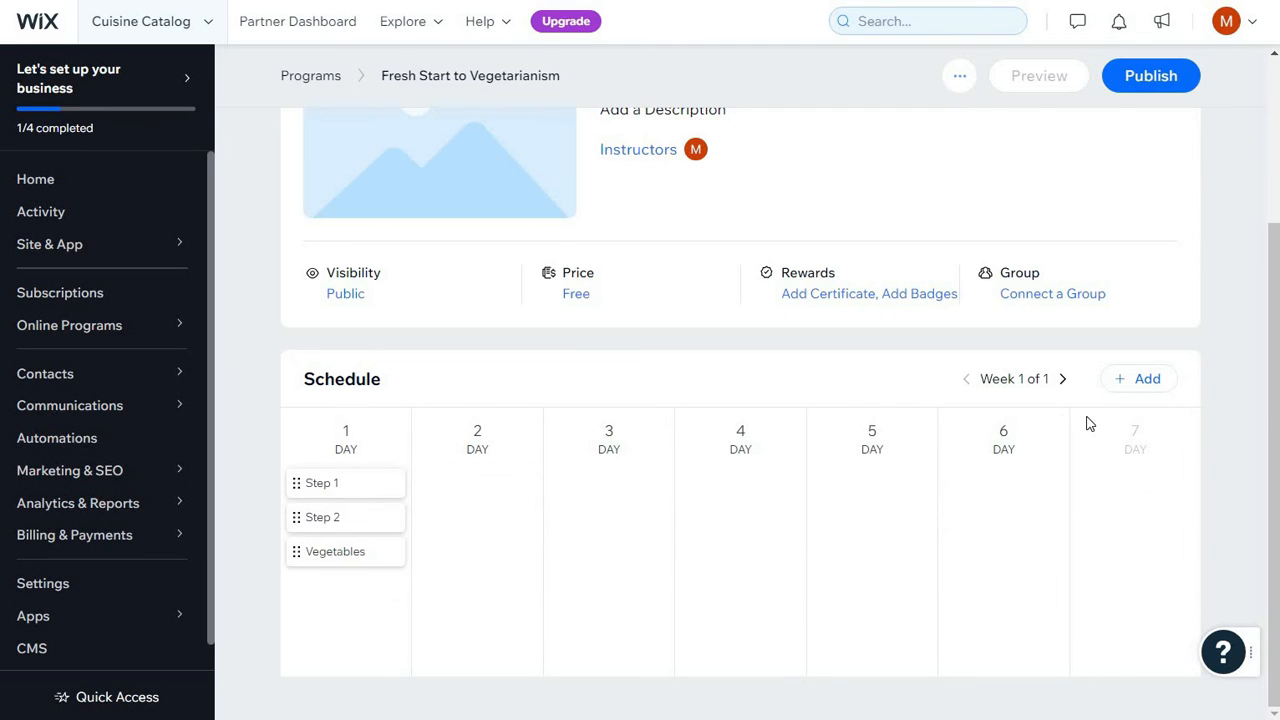
click(1127, 390)
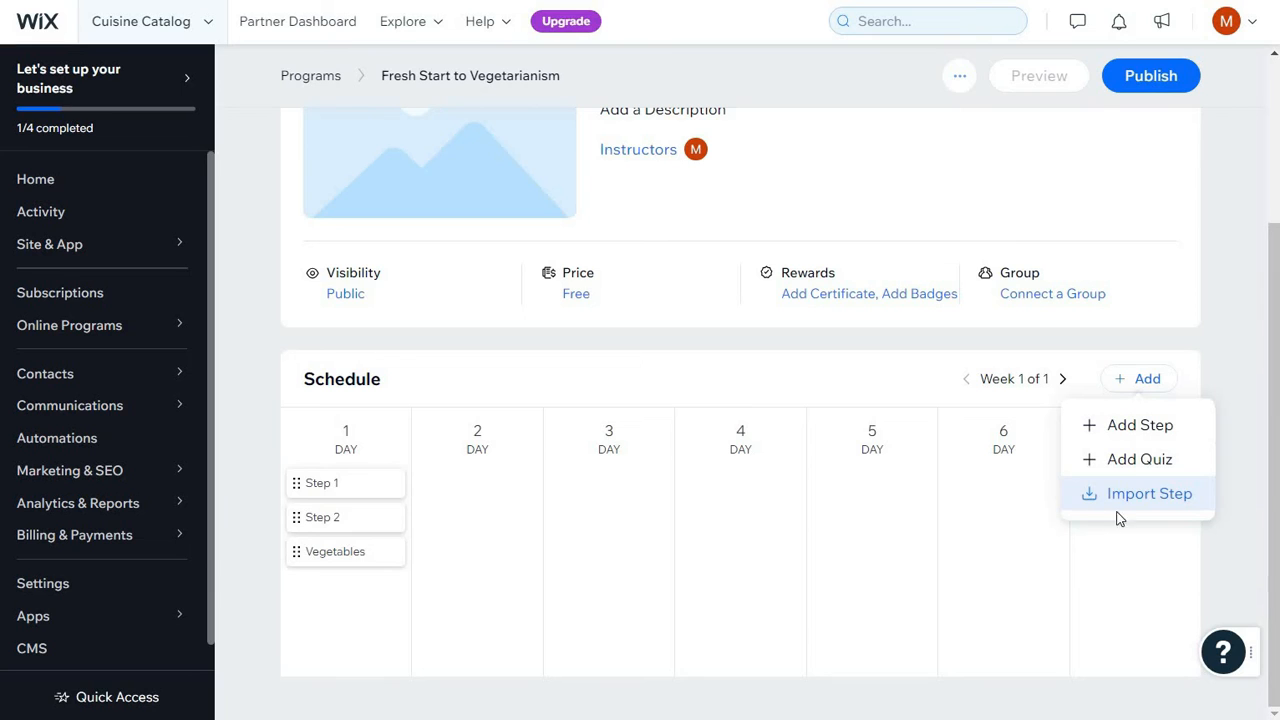
click(1160, 388)
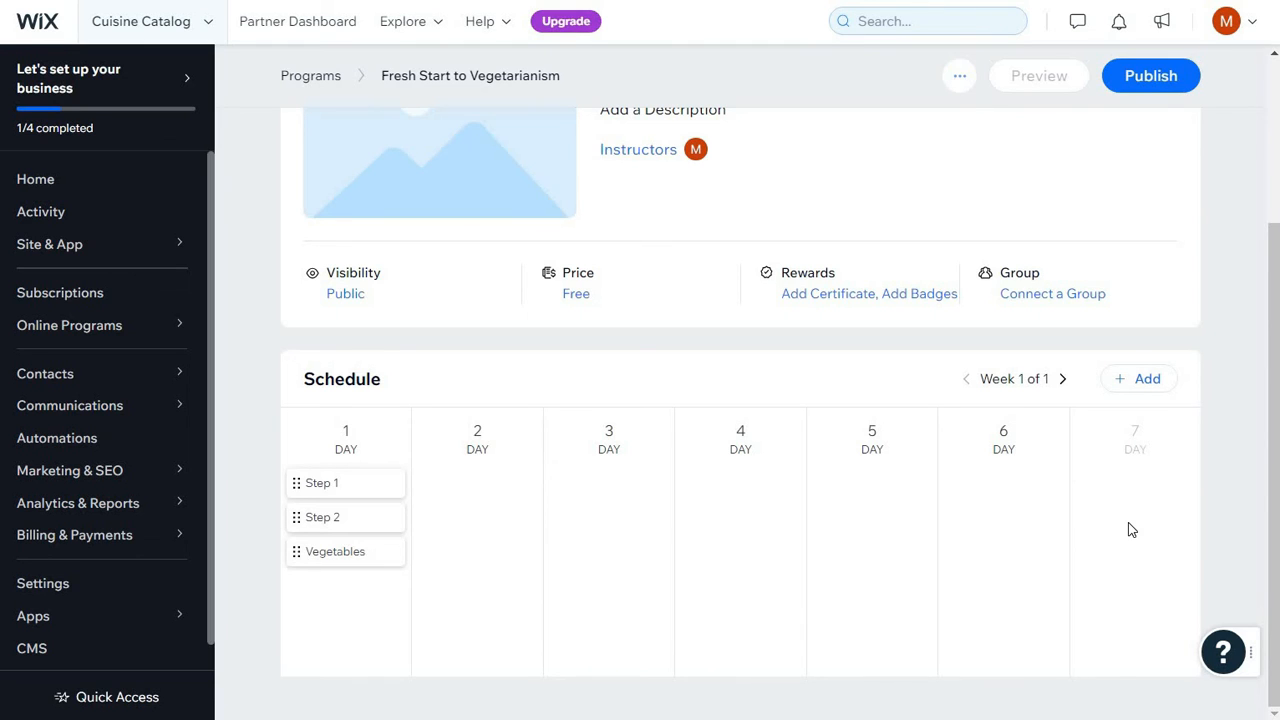
Open the program's pricing and visibility settings, compare the Private and Secret options, and leave visibility set to Public.
click(578, 294)
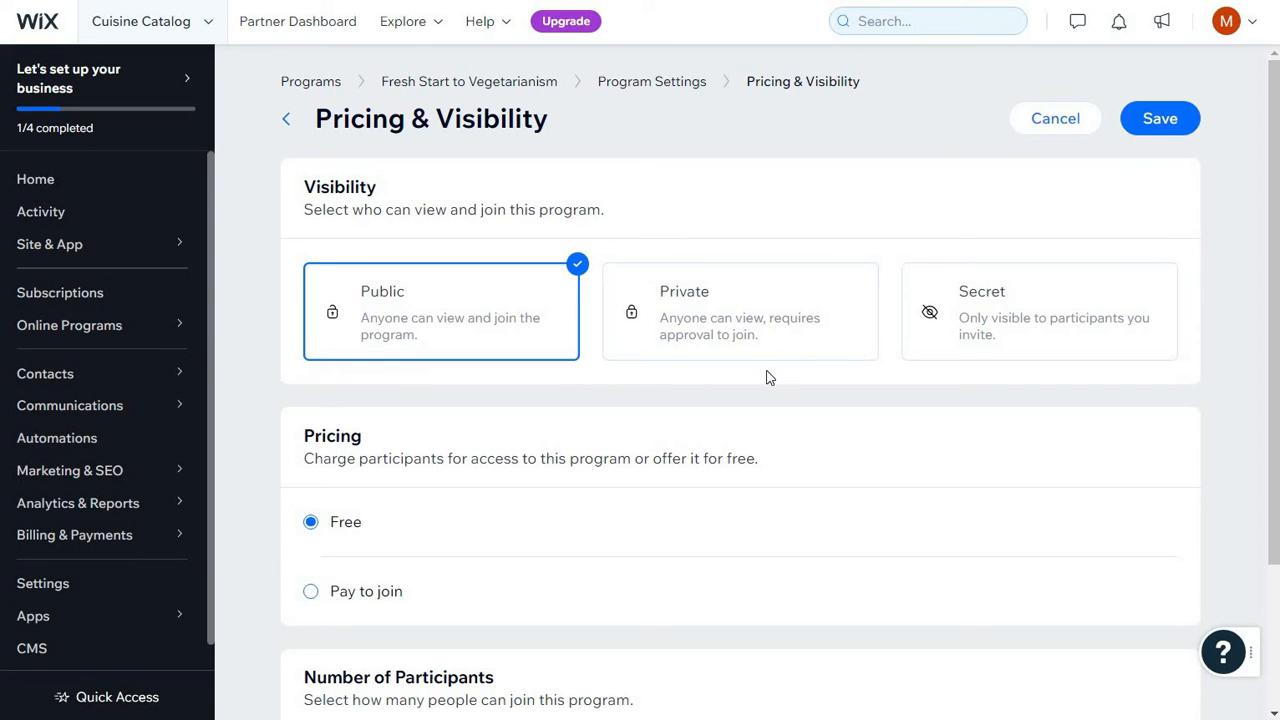
click(817, 346)
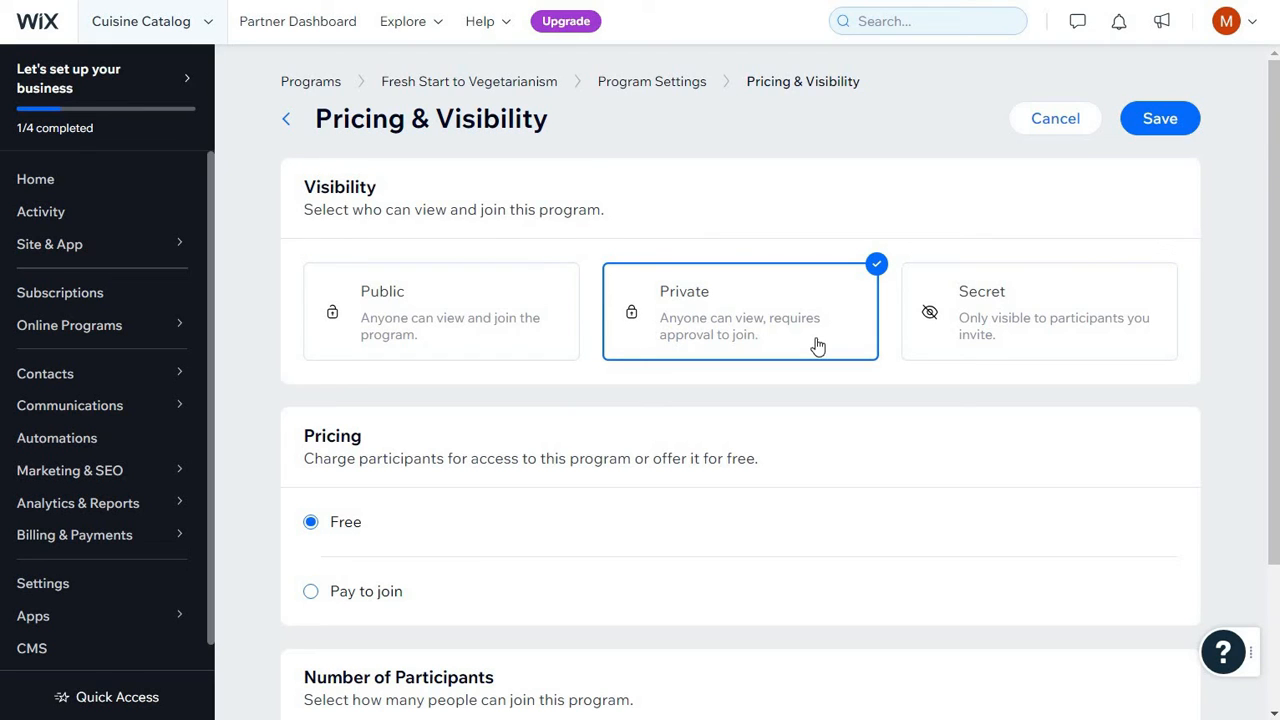
click(1045, 346)
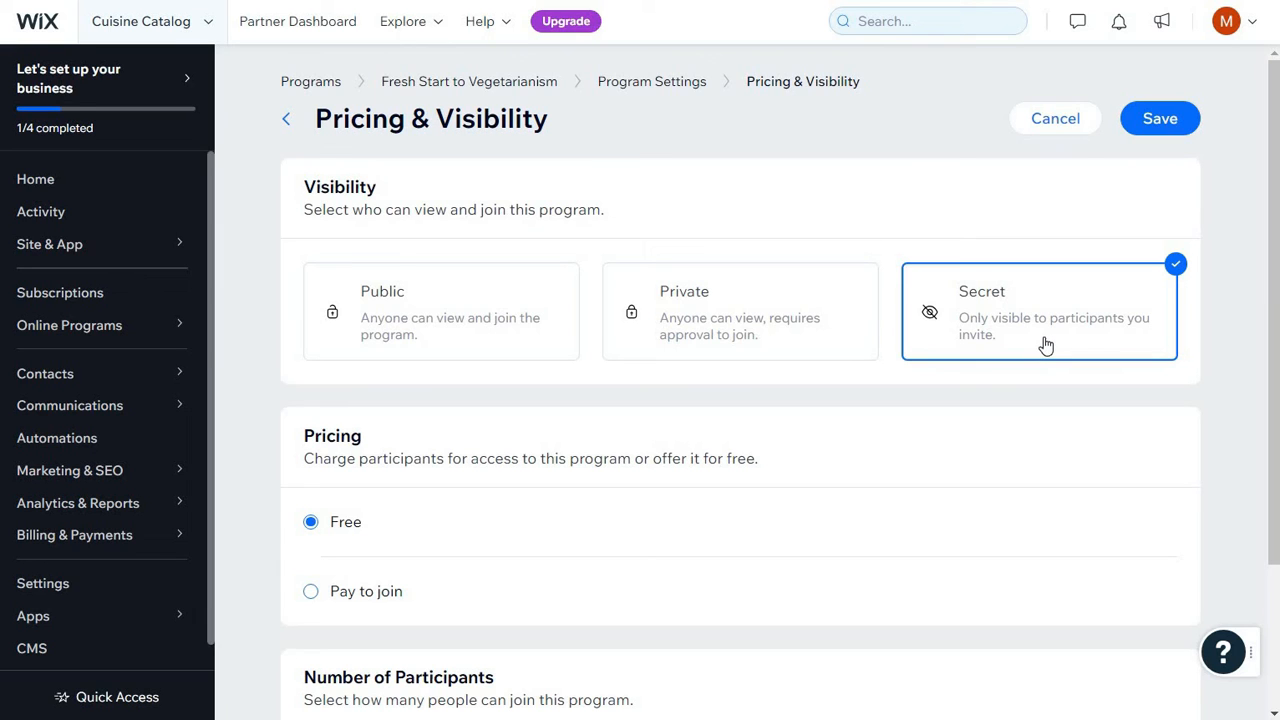
click(557, 345)
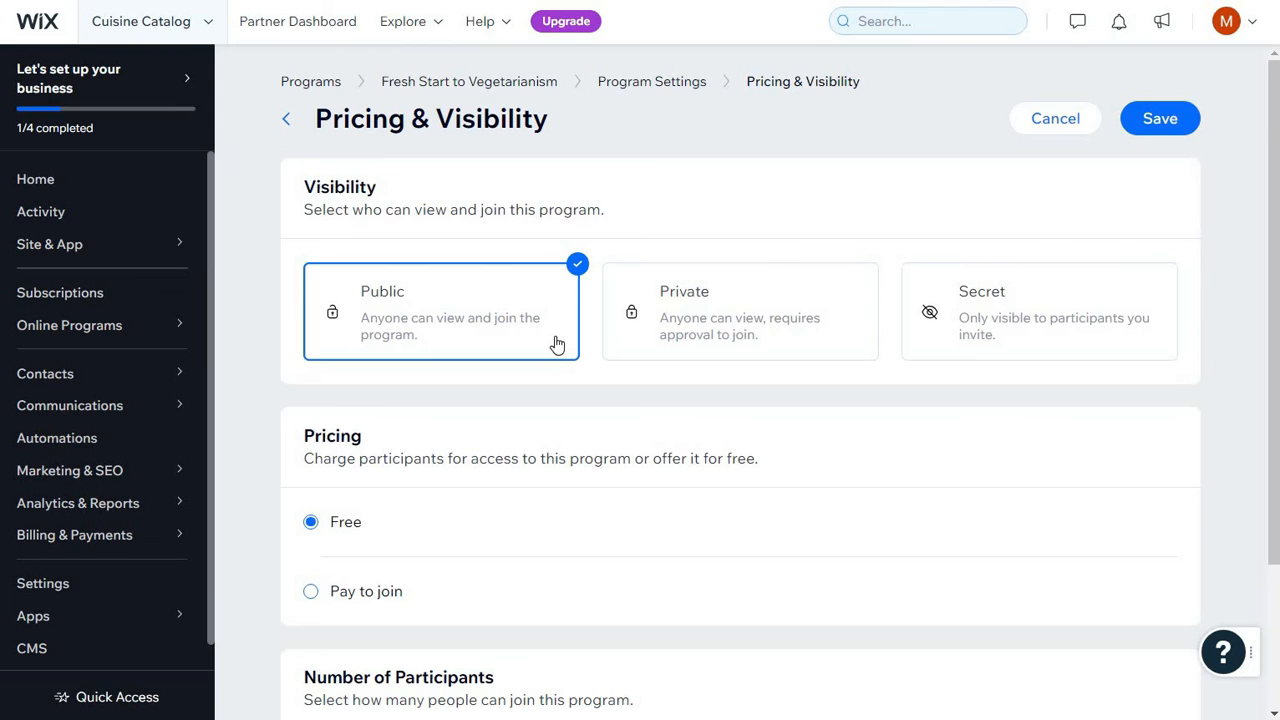
Make the program pay to join with a one-time payment of ₱50, and exclude it from pricing plans.
scroll(558, 297, down, 2)
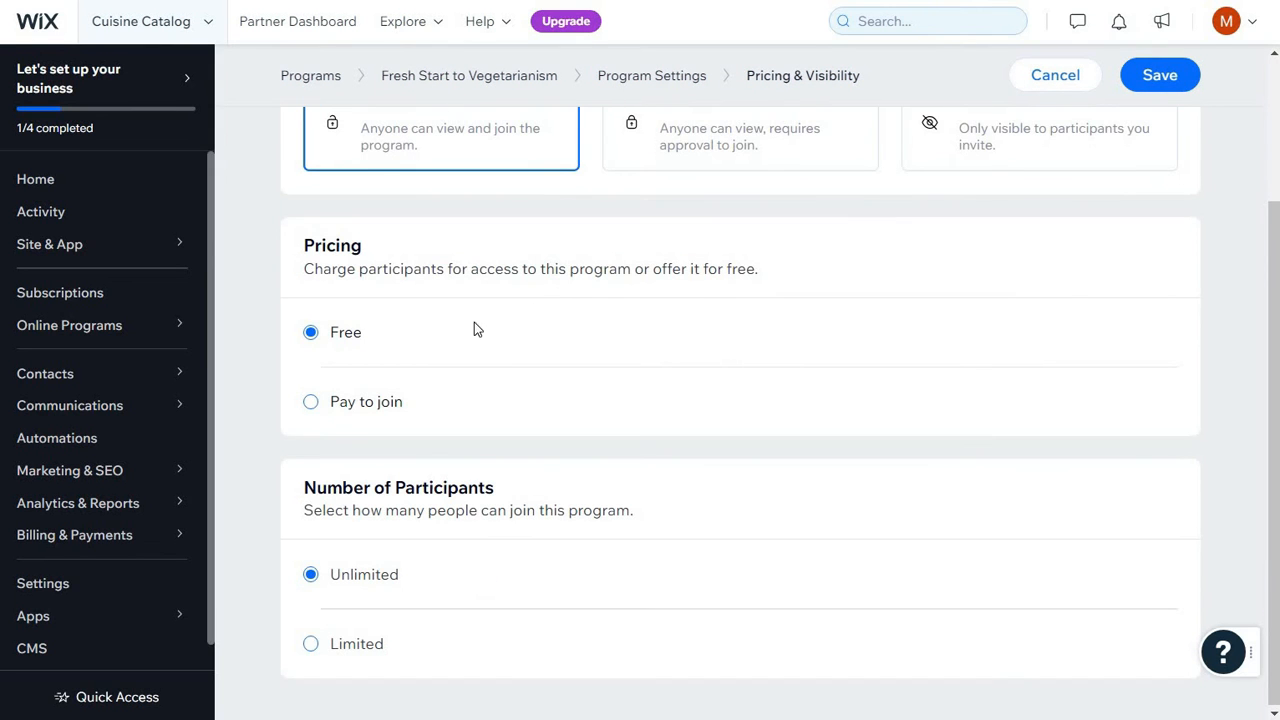
click(428, 412)
scroll(430, 420, down, 1)
click(443, 456)
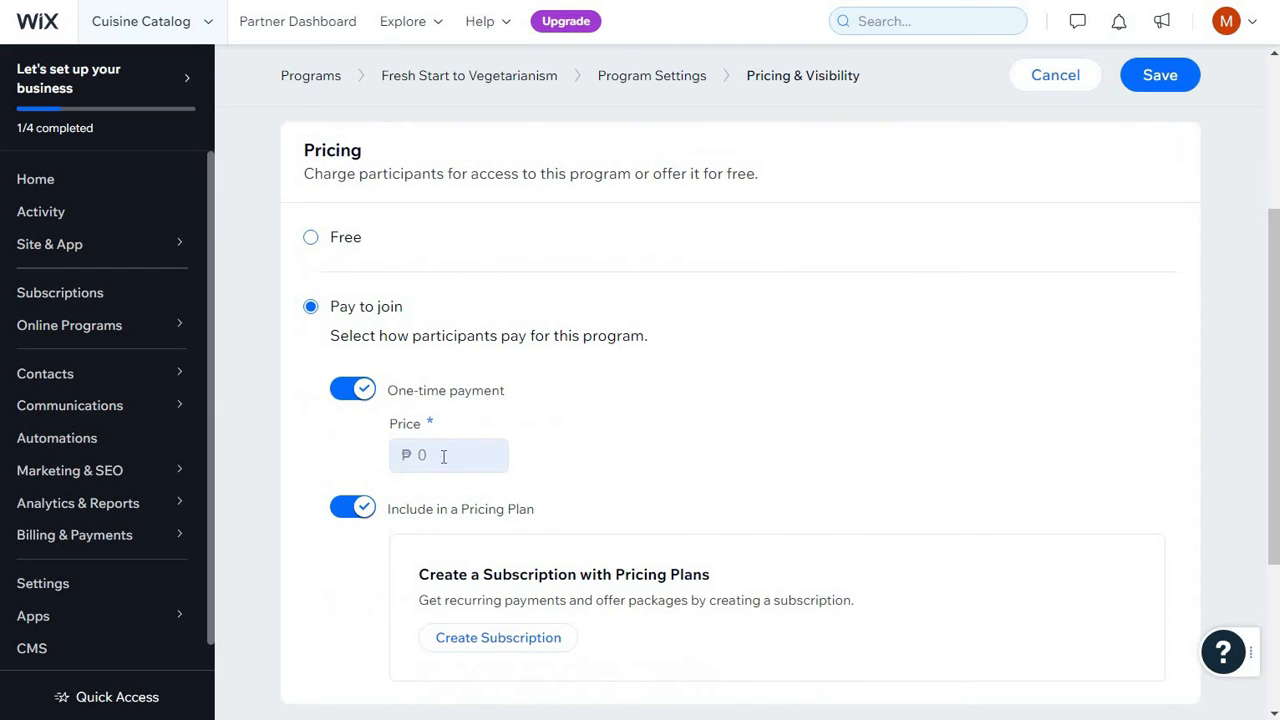
text(50)
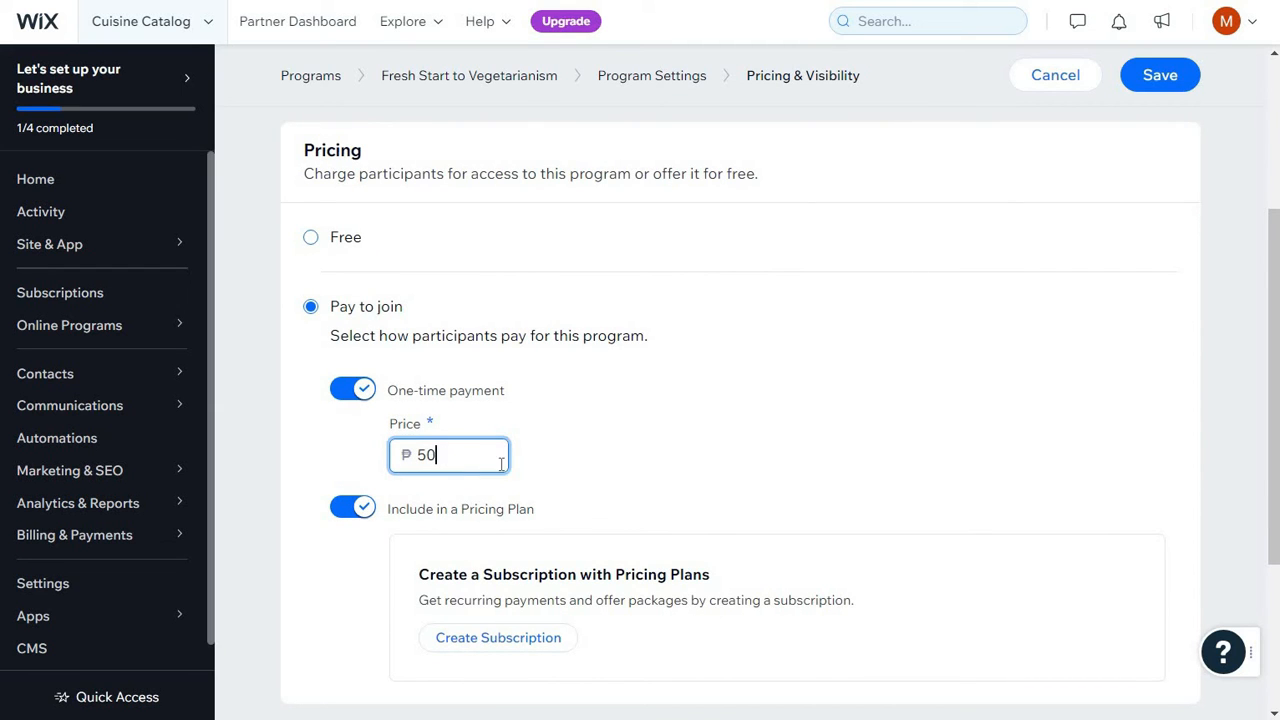
click(550, 456)
scroll(550, 456, down, 1)
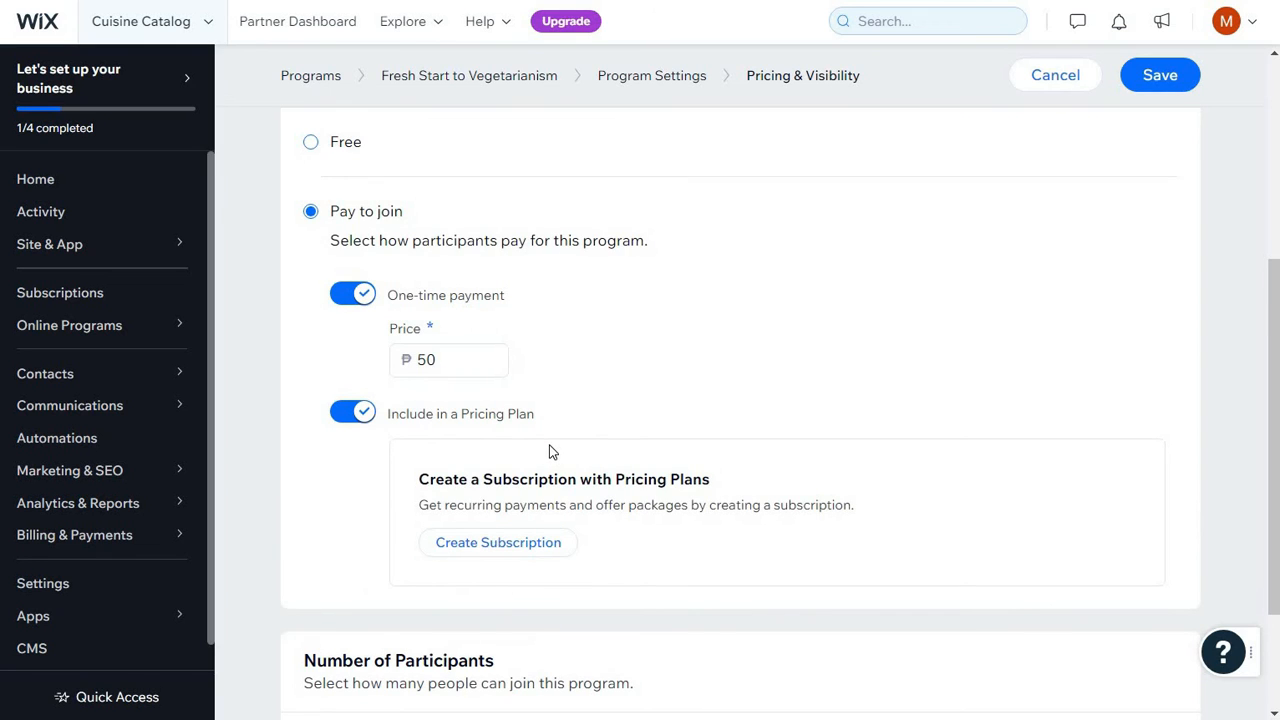
click(366, 424)
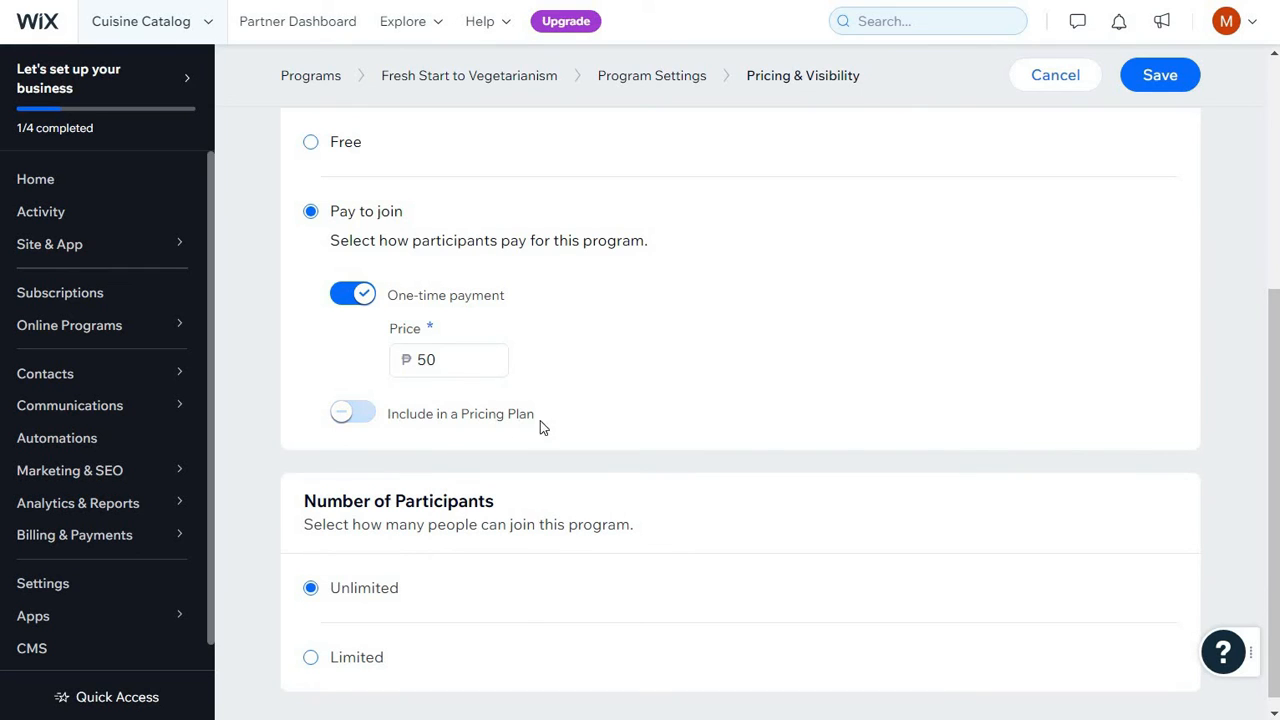
Limit the program to a maximum of 40 participants and save the pricing and visibility changes.
scroll(595, 418, down, 1)
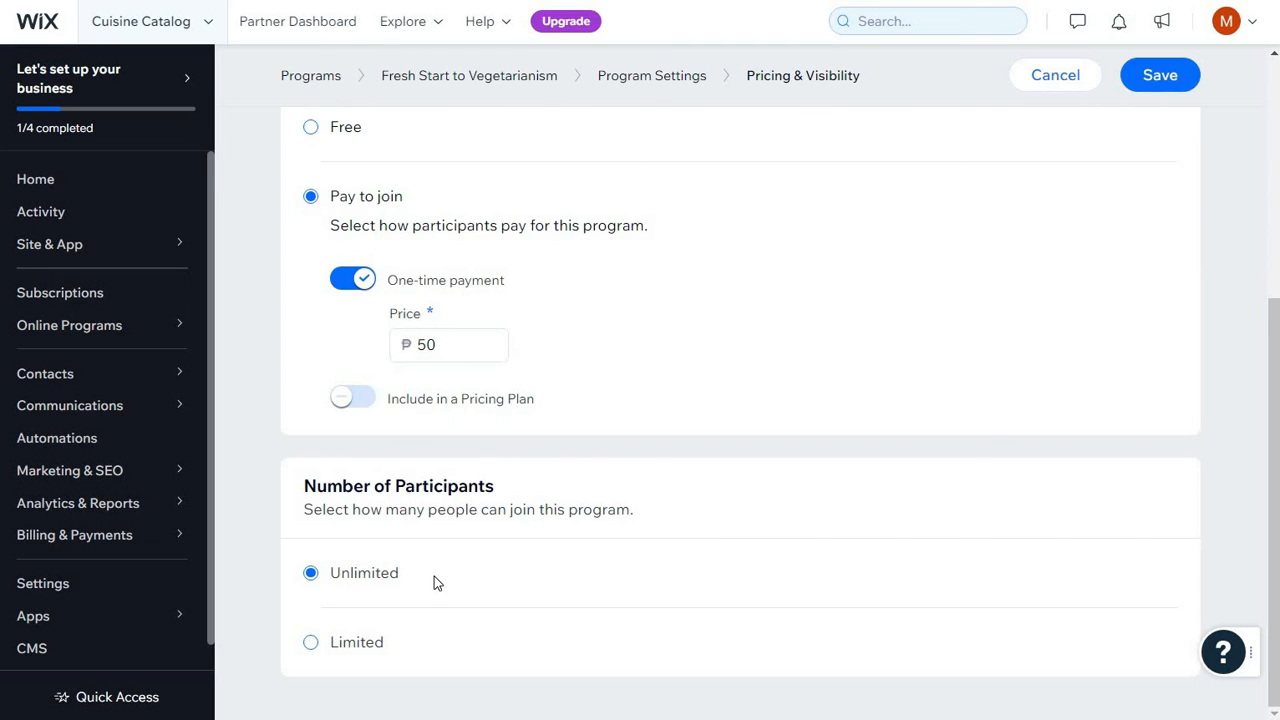
click(424, 641)
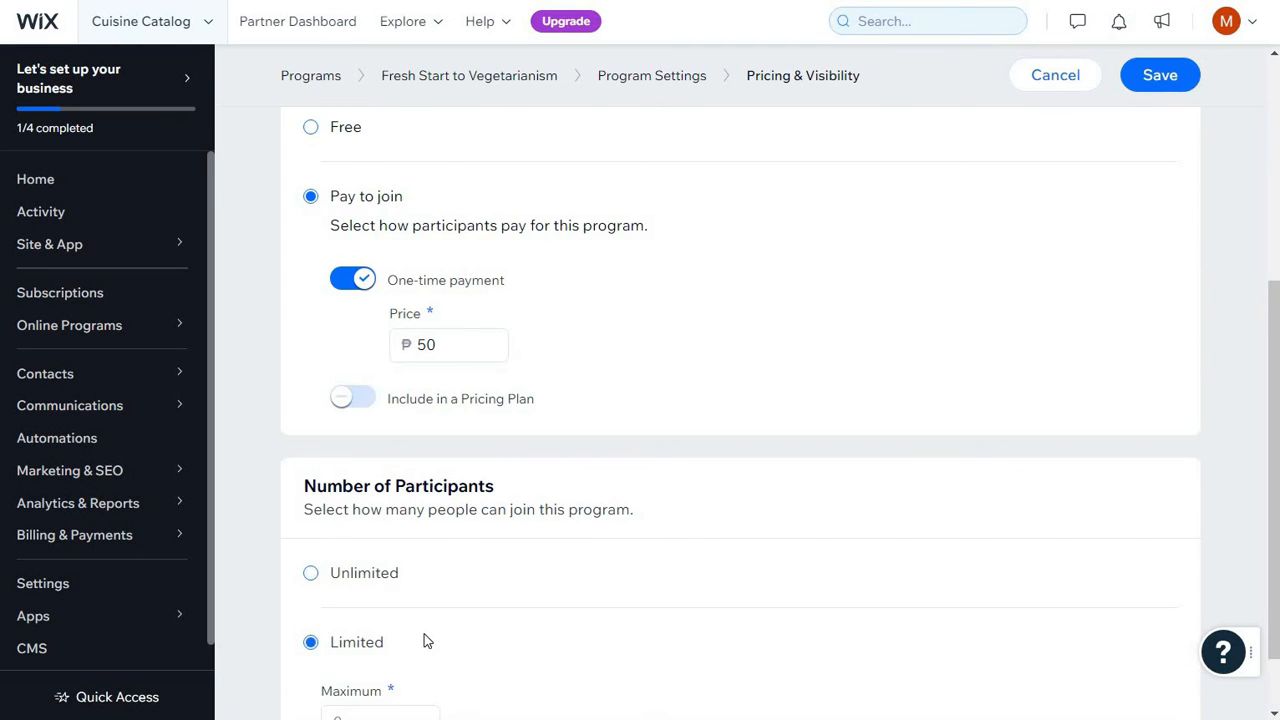
scroll(423, 640, down, 1)
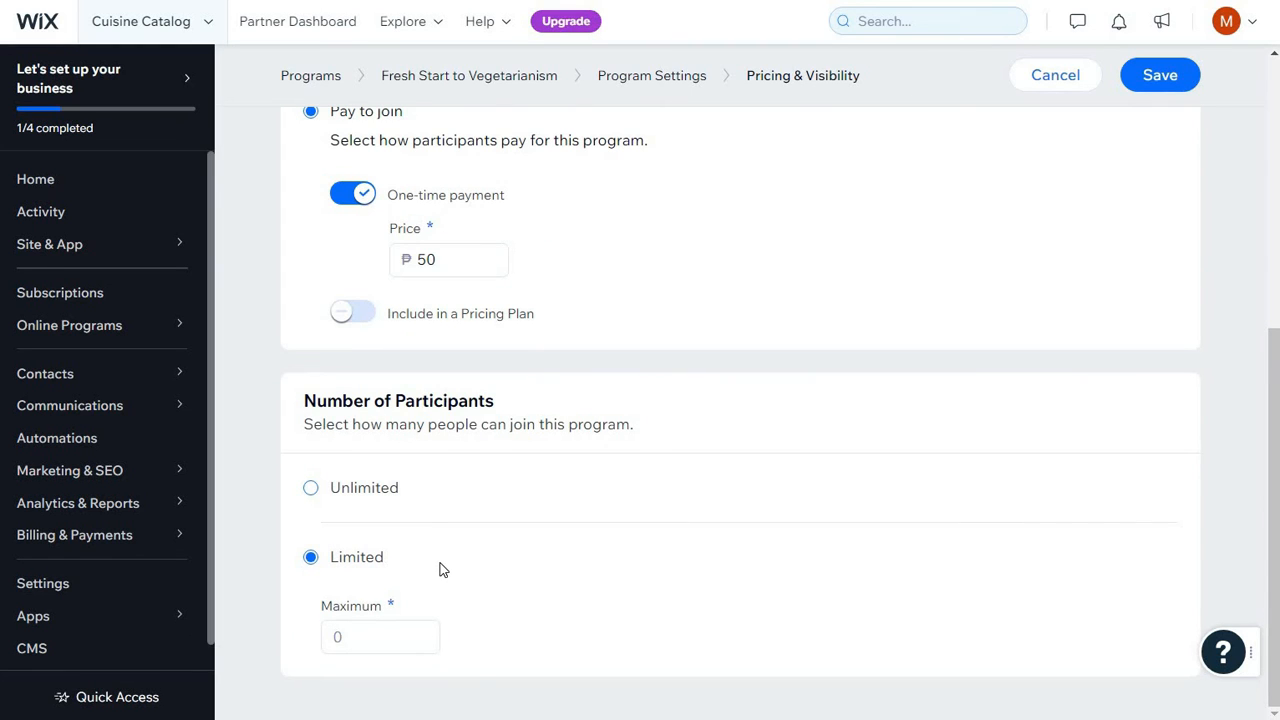
click(396, 631)
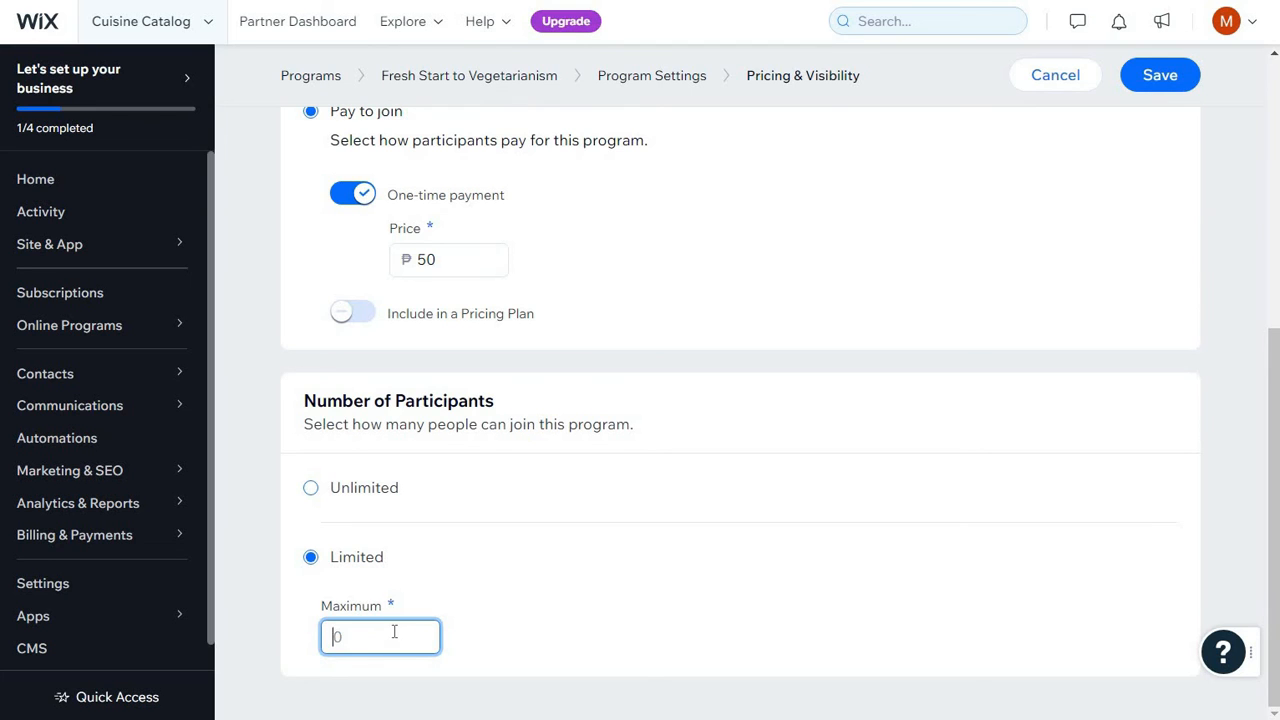
text(40)
click(588, 620)
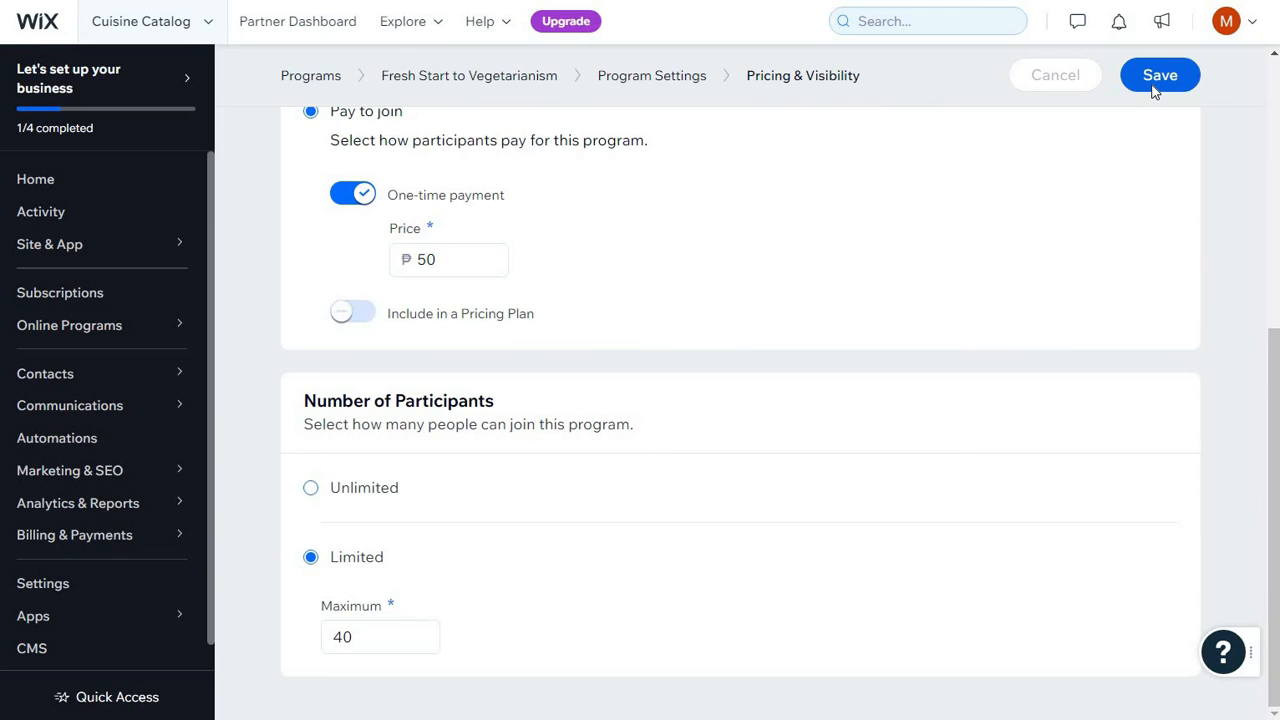
click(1155, 88)
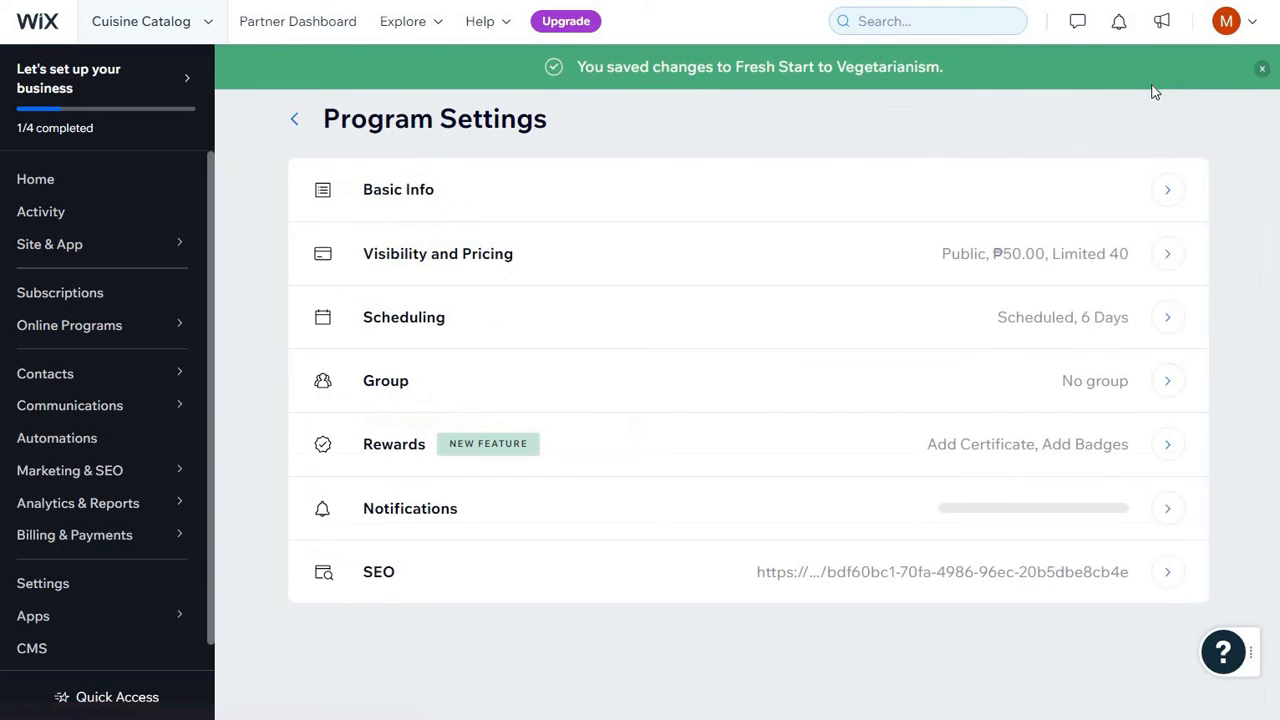
click(1259, 72)
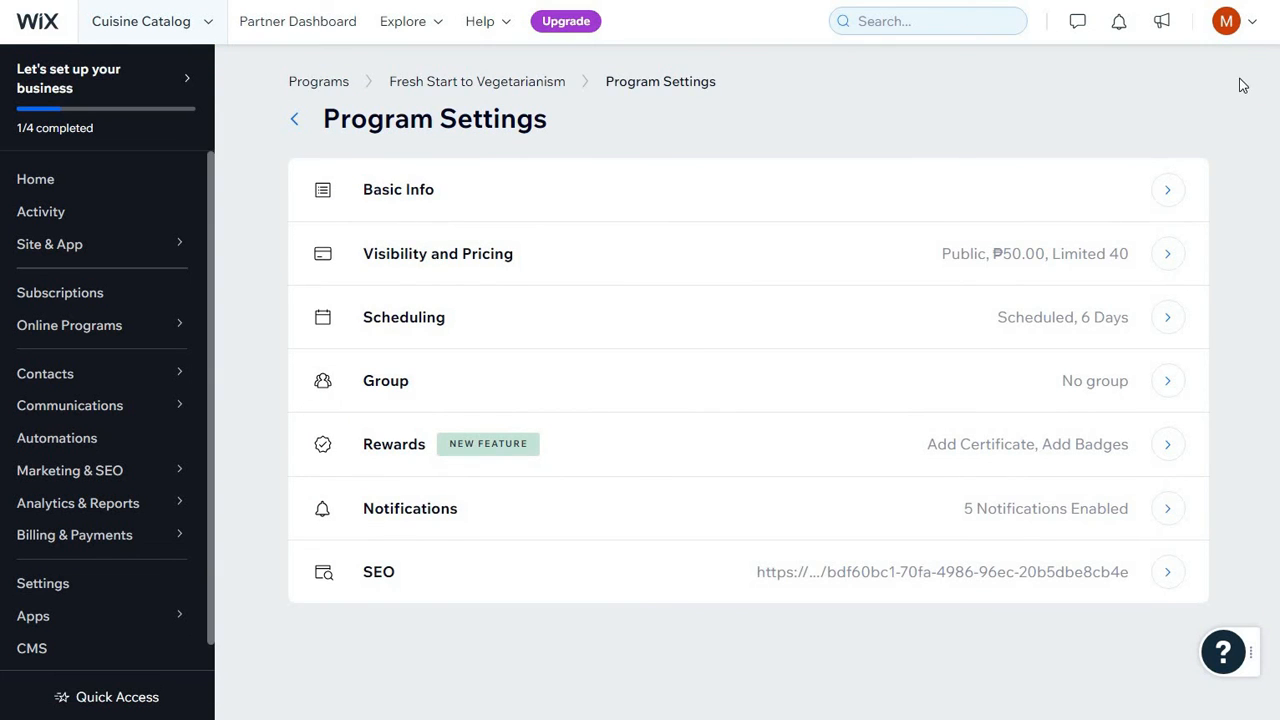
Review the program's Group and Rewards settings, including the new badge form, and return to the program settings without changes.
click(1158, 390)
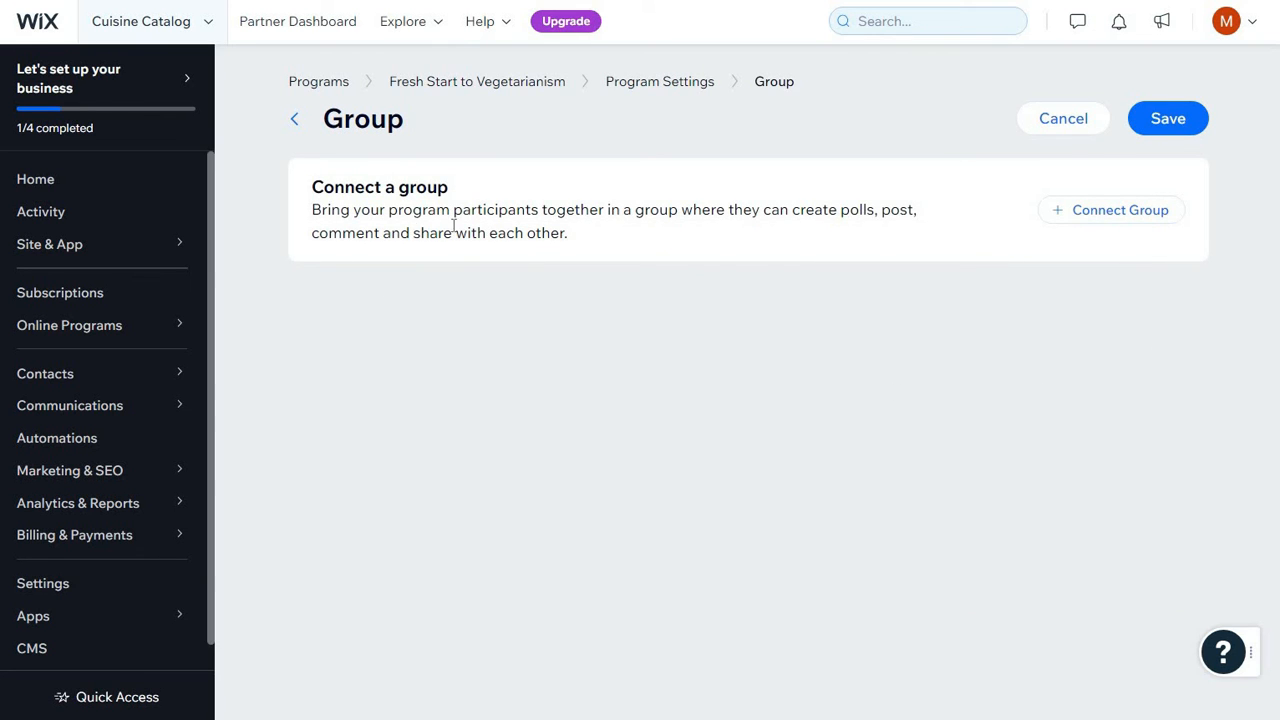
click(295, 124)
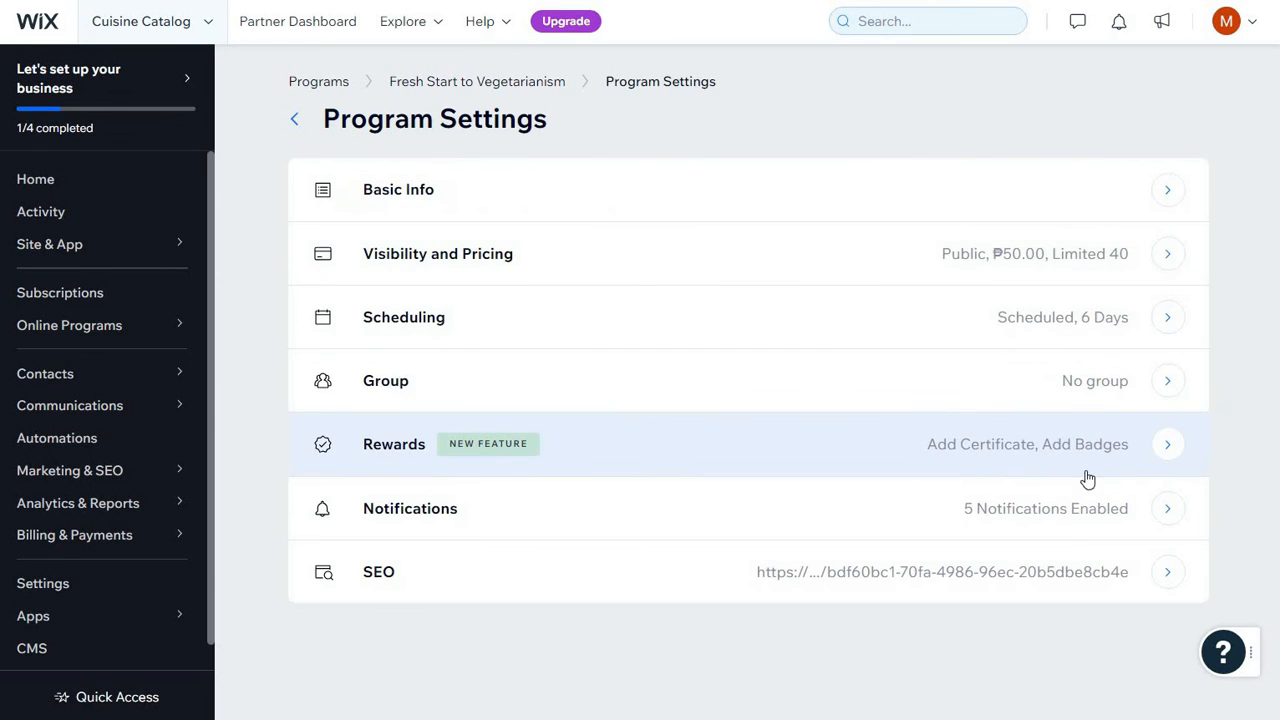
click(1163, 444)
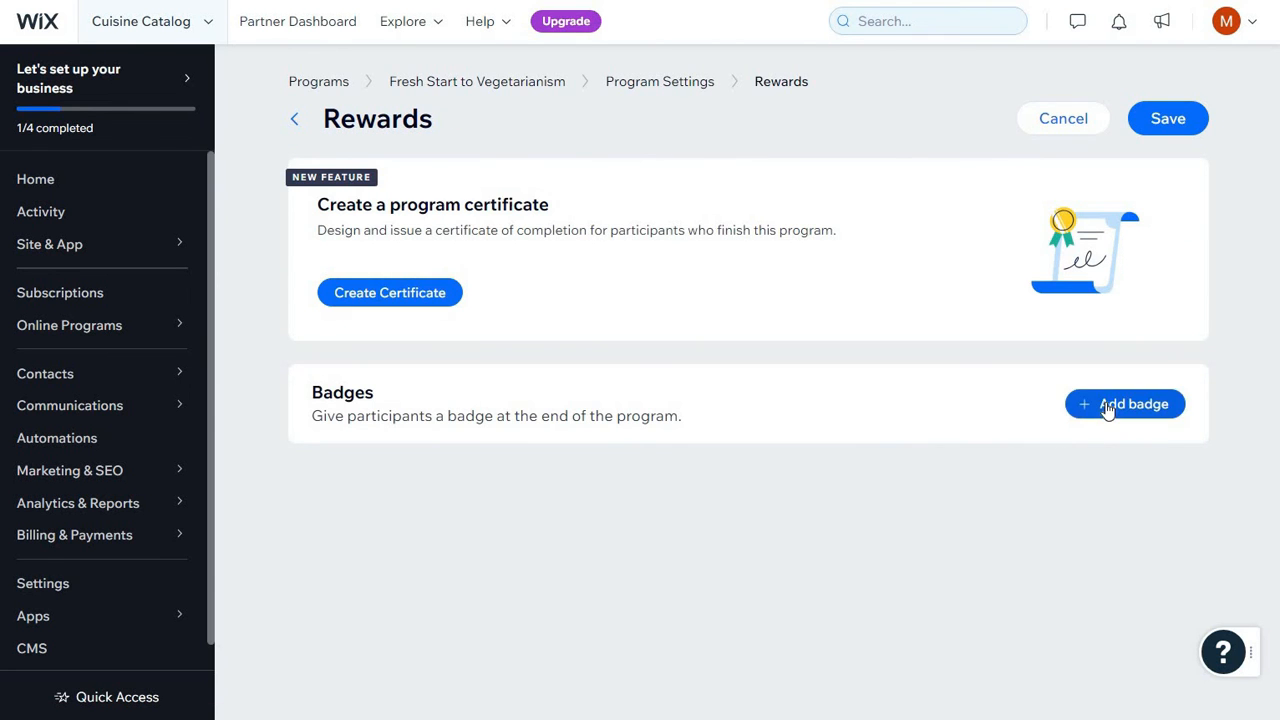
click(1108, 405)
click(652, 510)
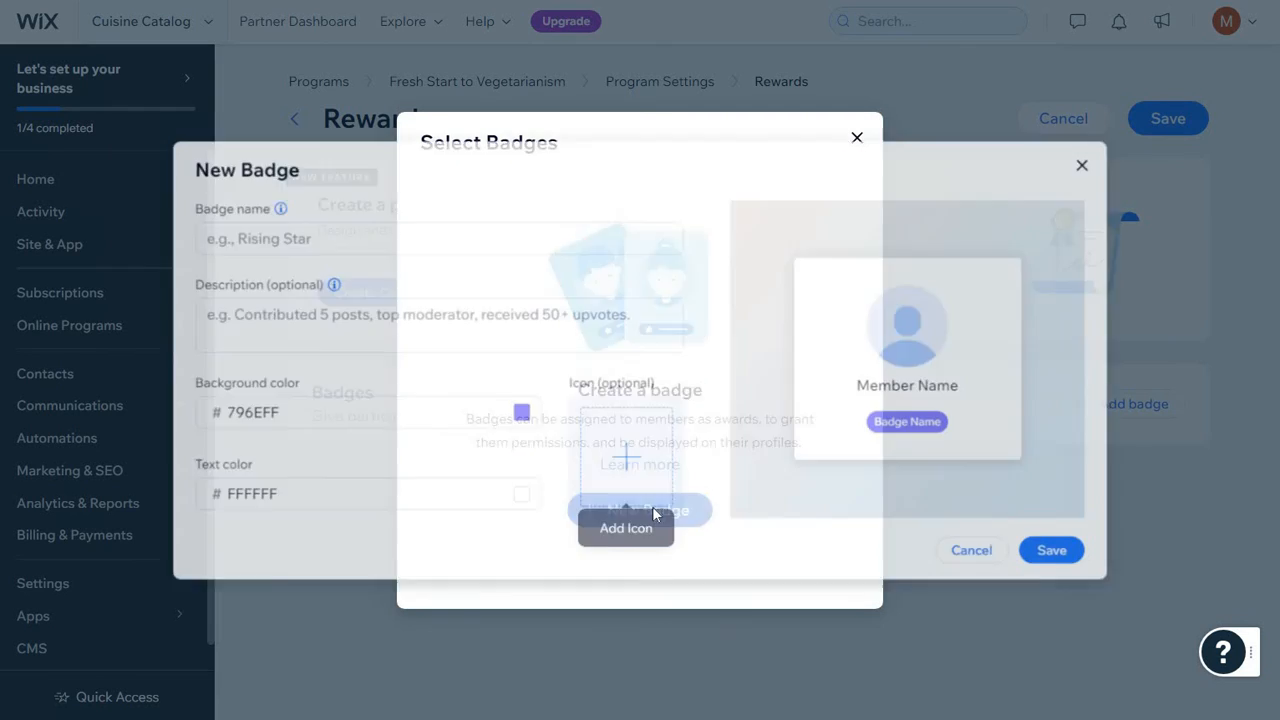
click(985, 560)
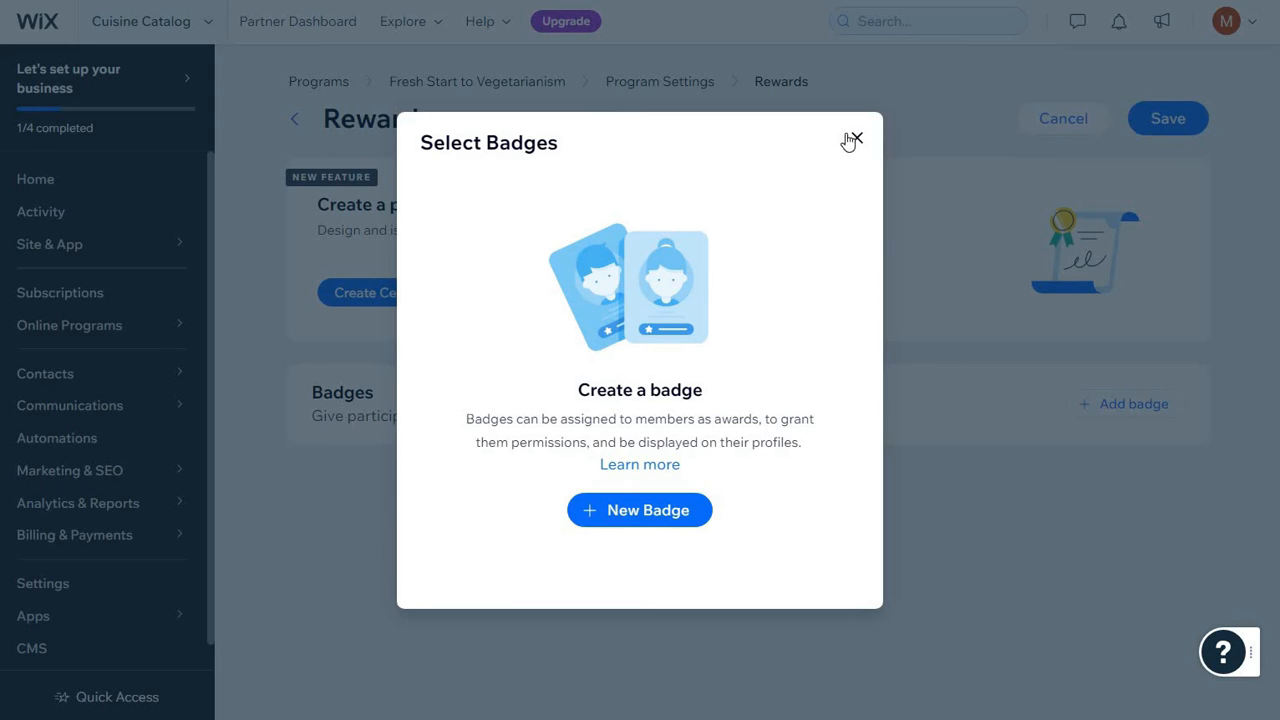
click(852, 137)
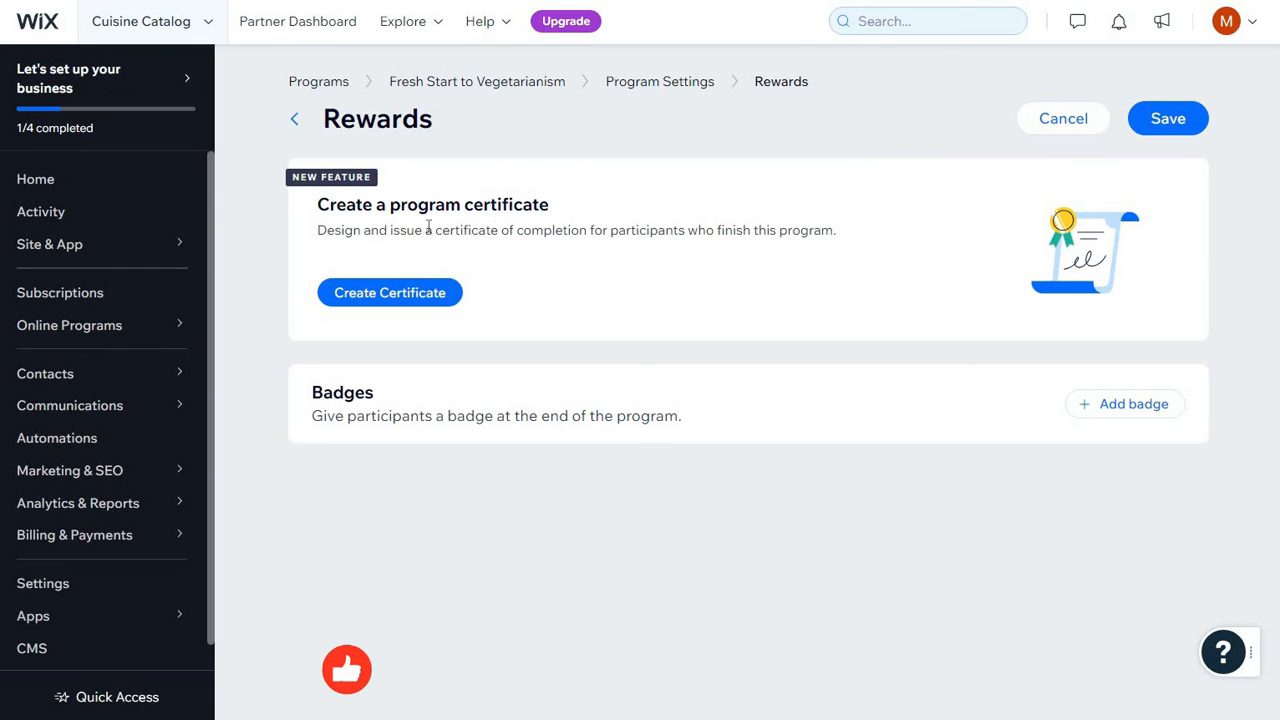
click(295, 119)
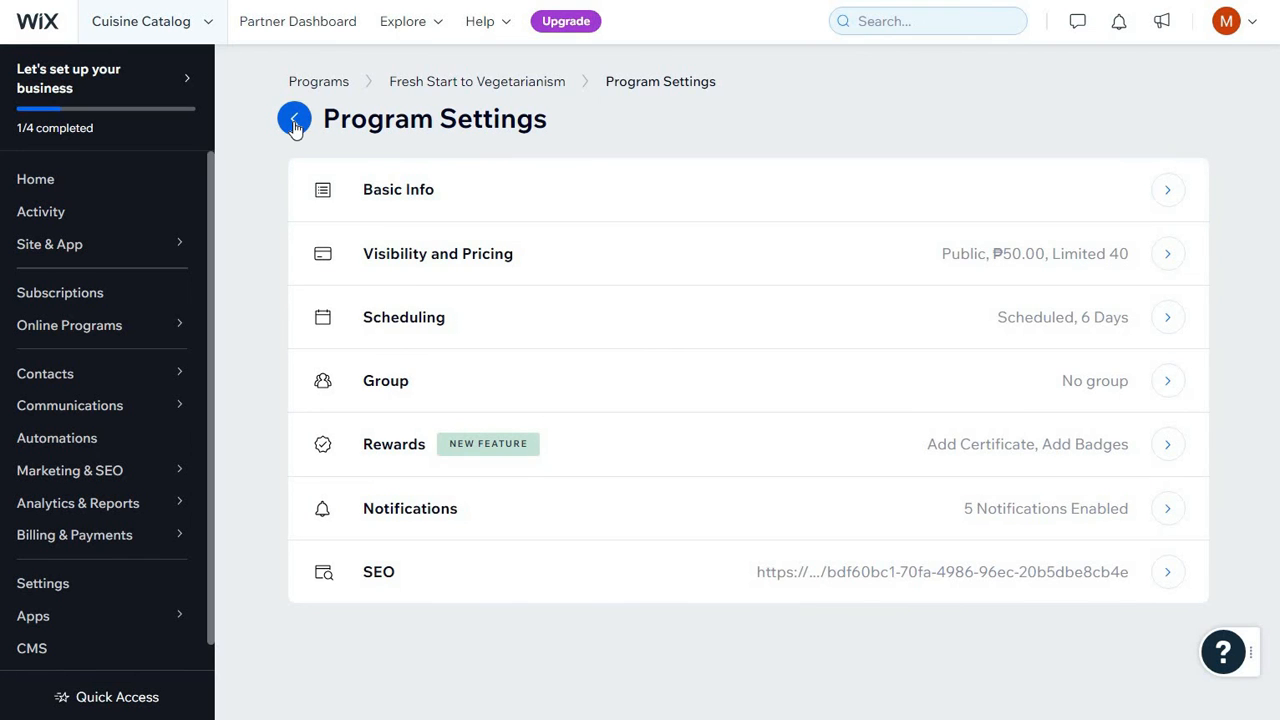
Return to the Fresh Start to Vegetarianism program's overview and publish the program so participants can join.
click(295, 121)
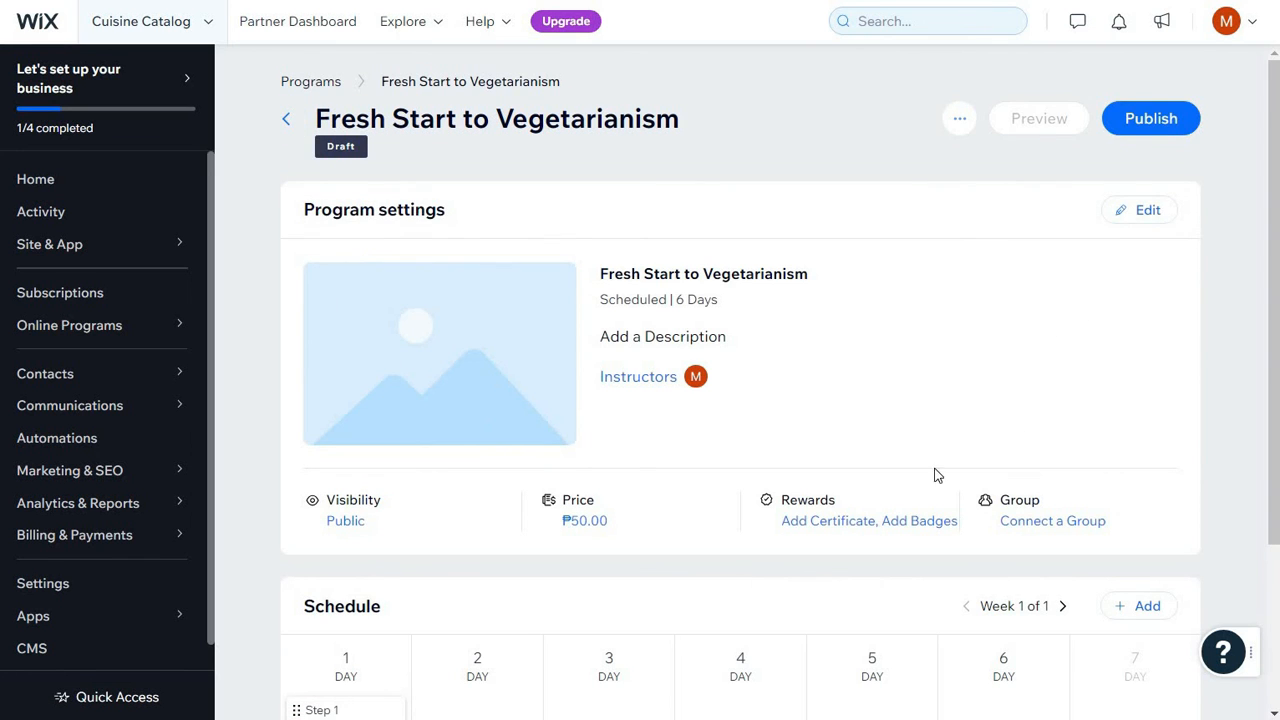
click(1151, 119)
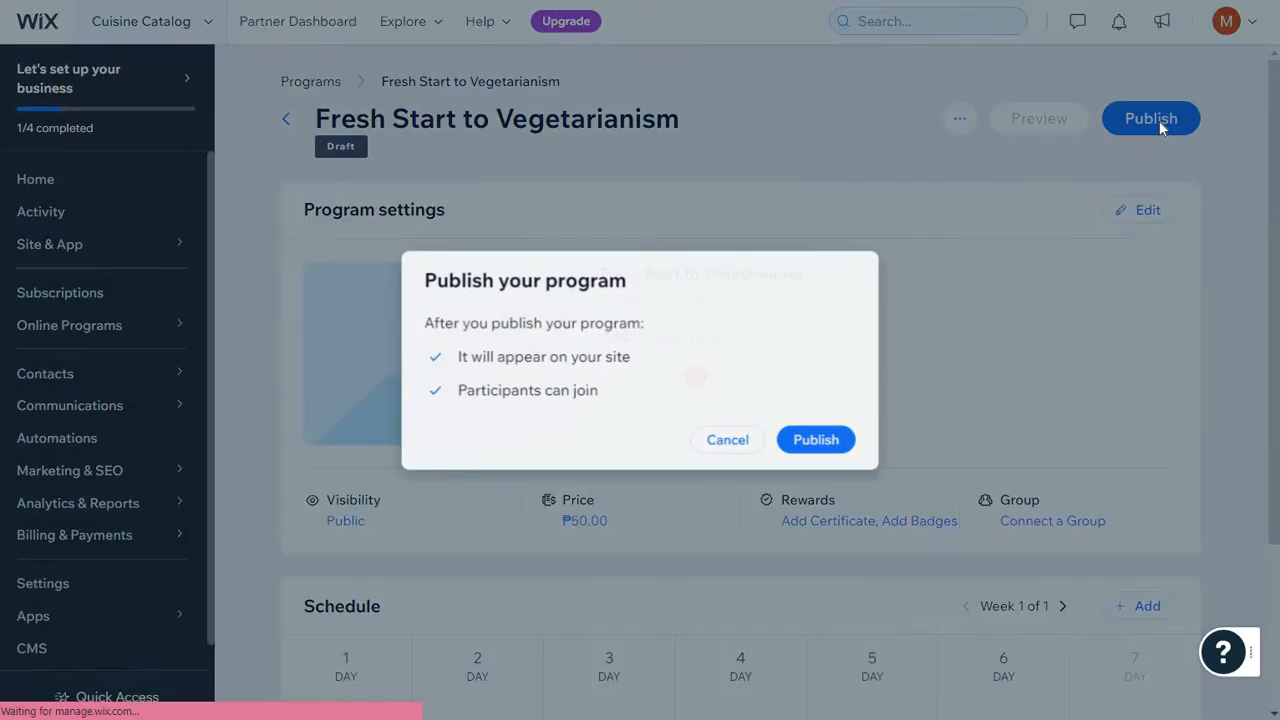
click(818, 440)
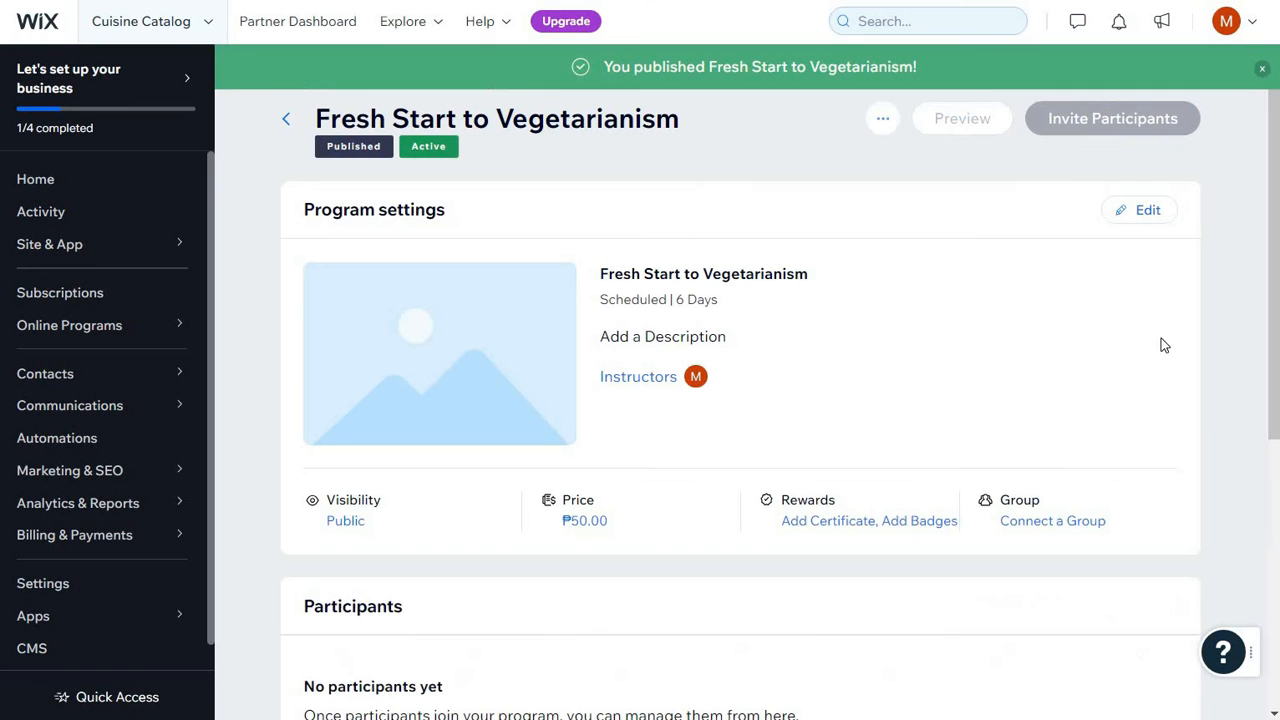
click(1261, 69)
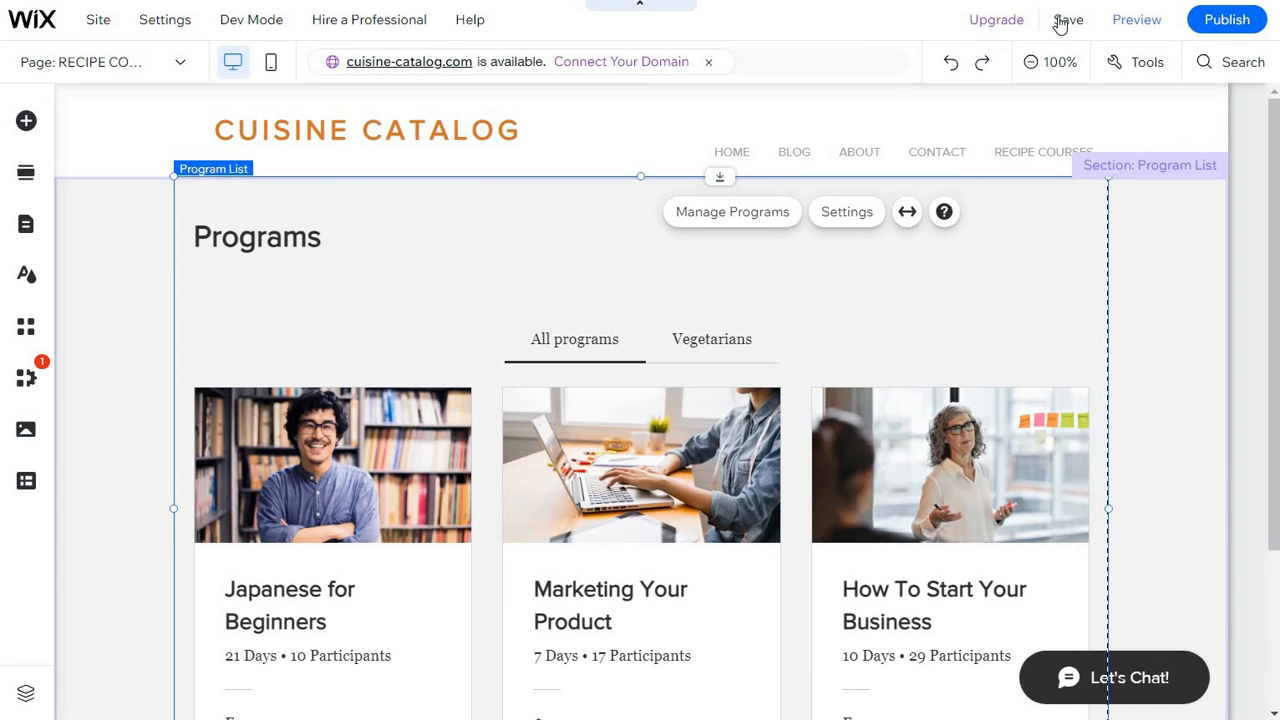
Save the site in the editor without publishing it, and preview the Recipe Courses page.
click(1062, 20)
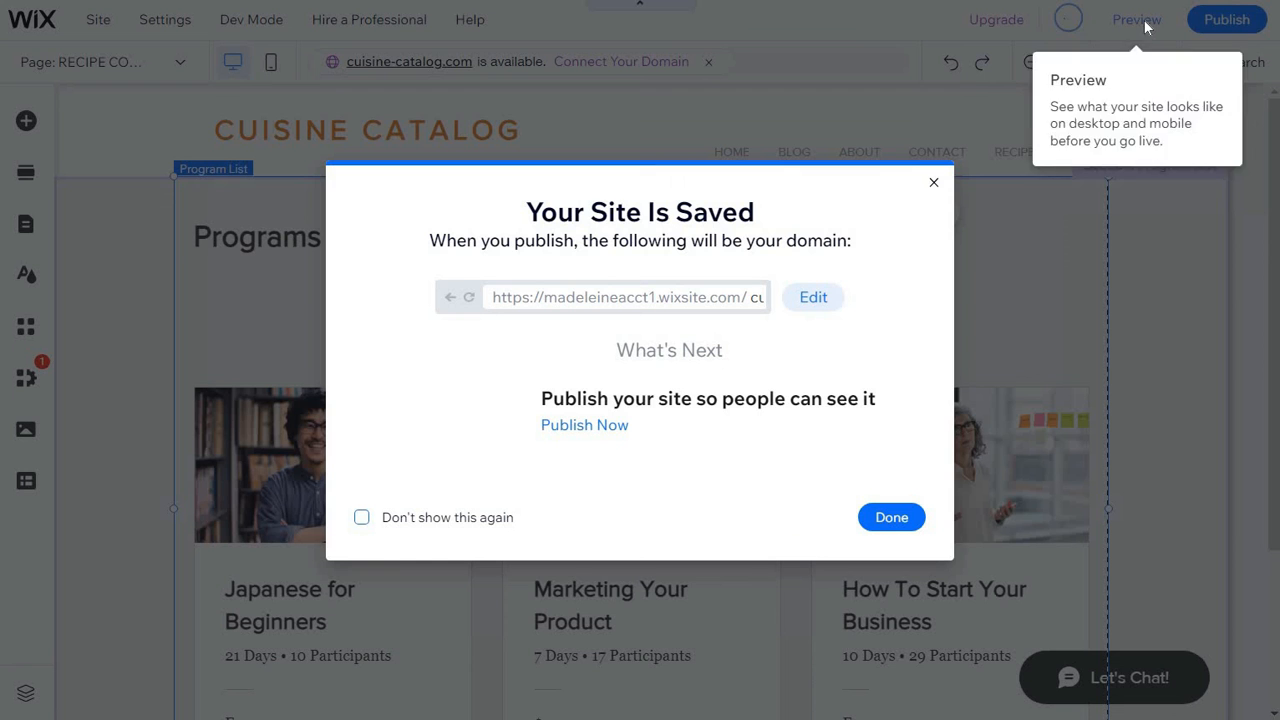
click(934, 187)
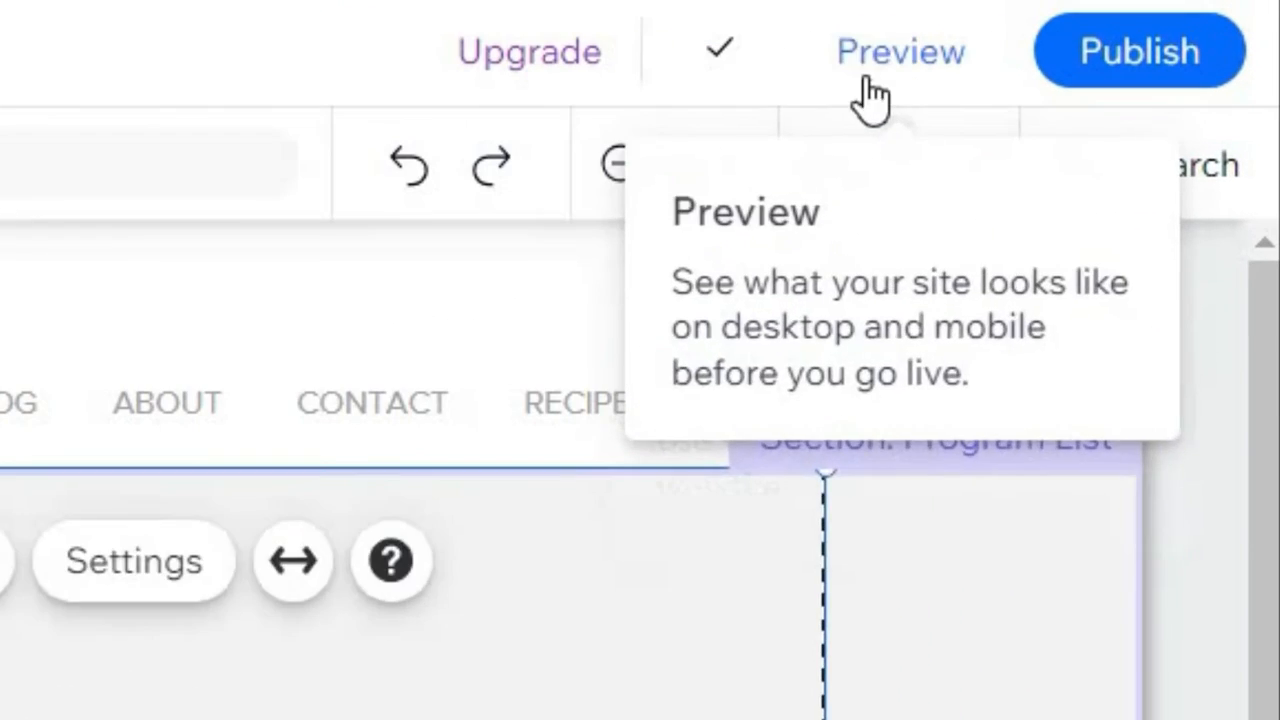
click(1124, 28)
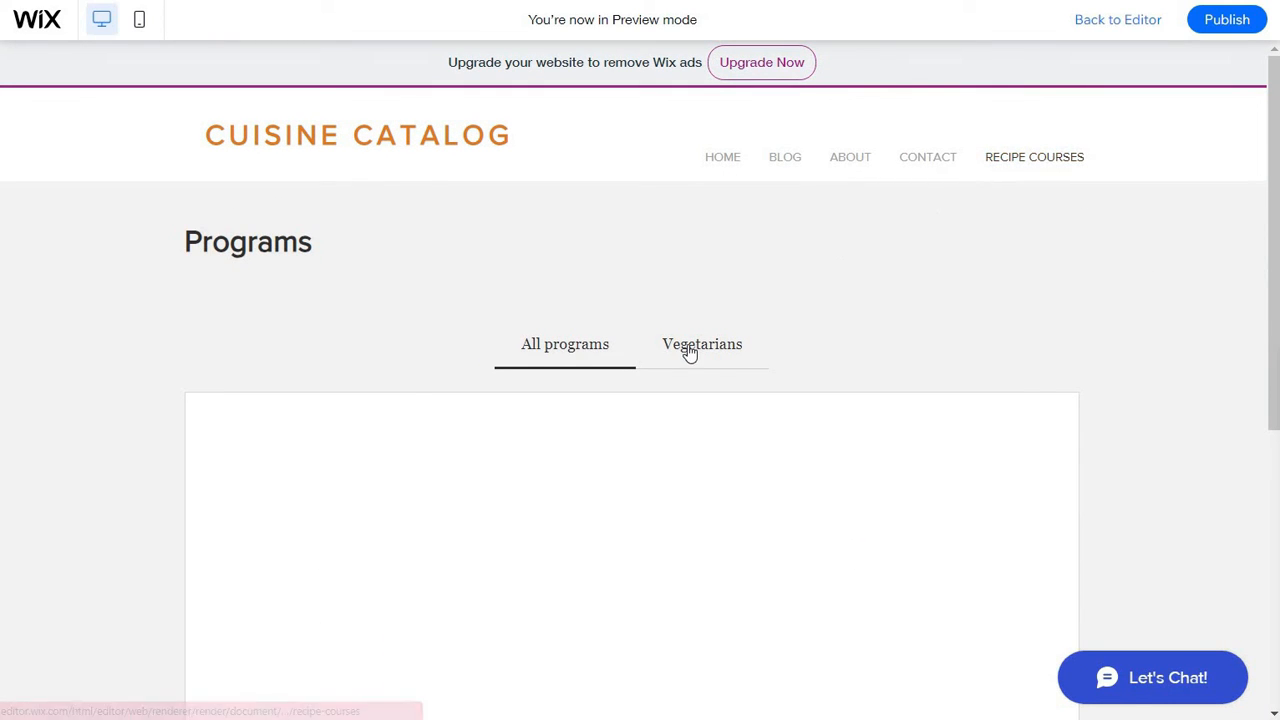
Examine the Fresh Start to Vegetarianism listing and its program page in the preview, and try joining the program.
scroll(640, 397, down, 5)
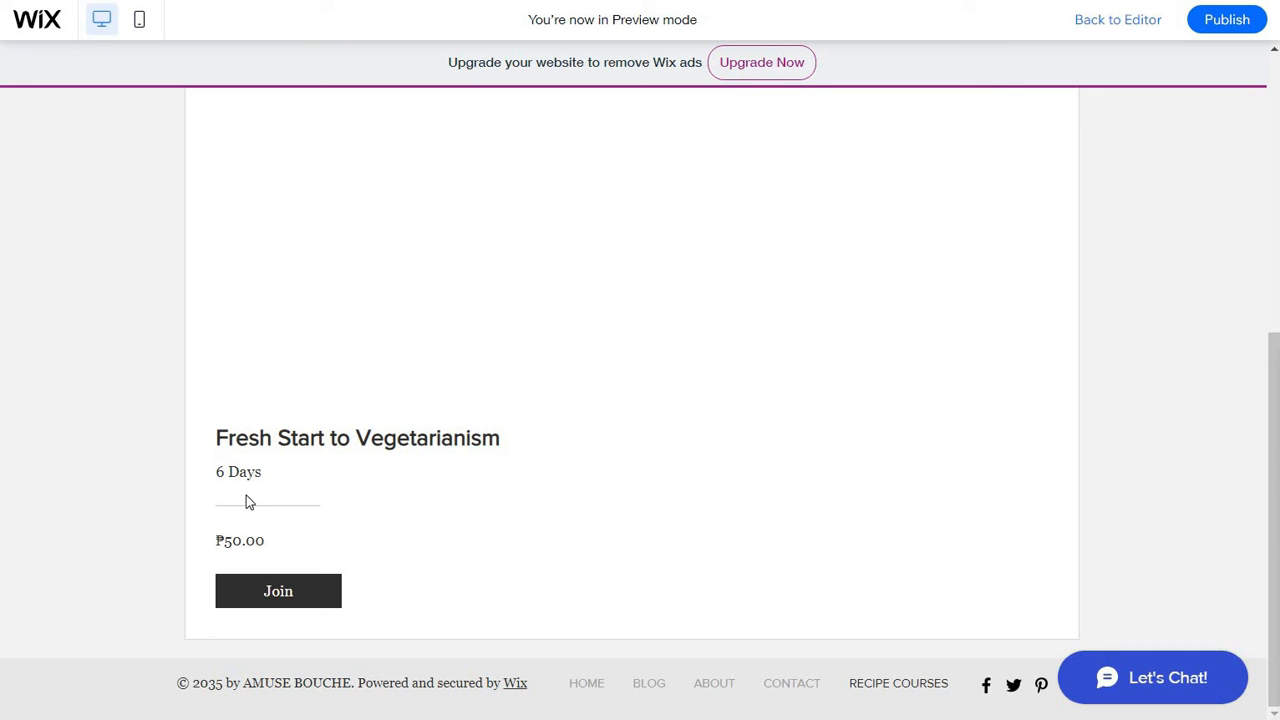
click(308, 594)
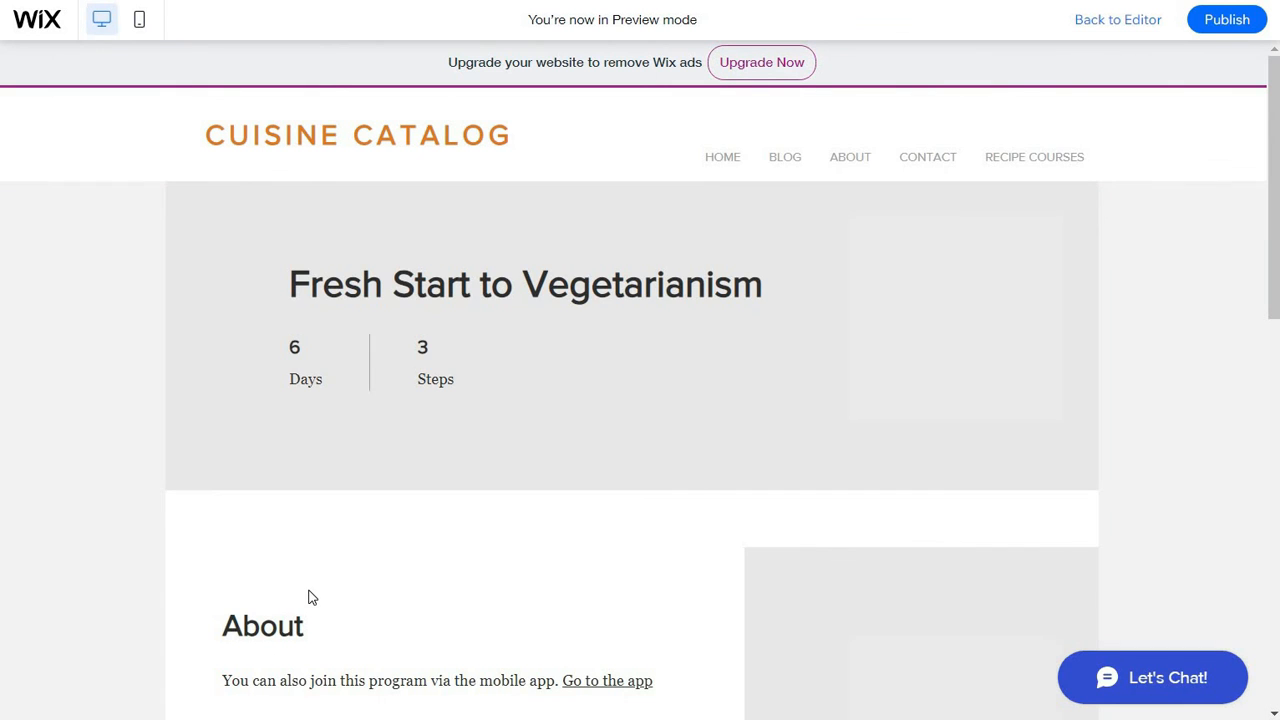
scroll(801, 432, down, 10)
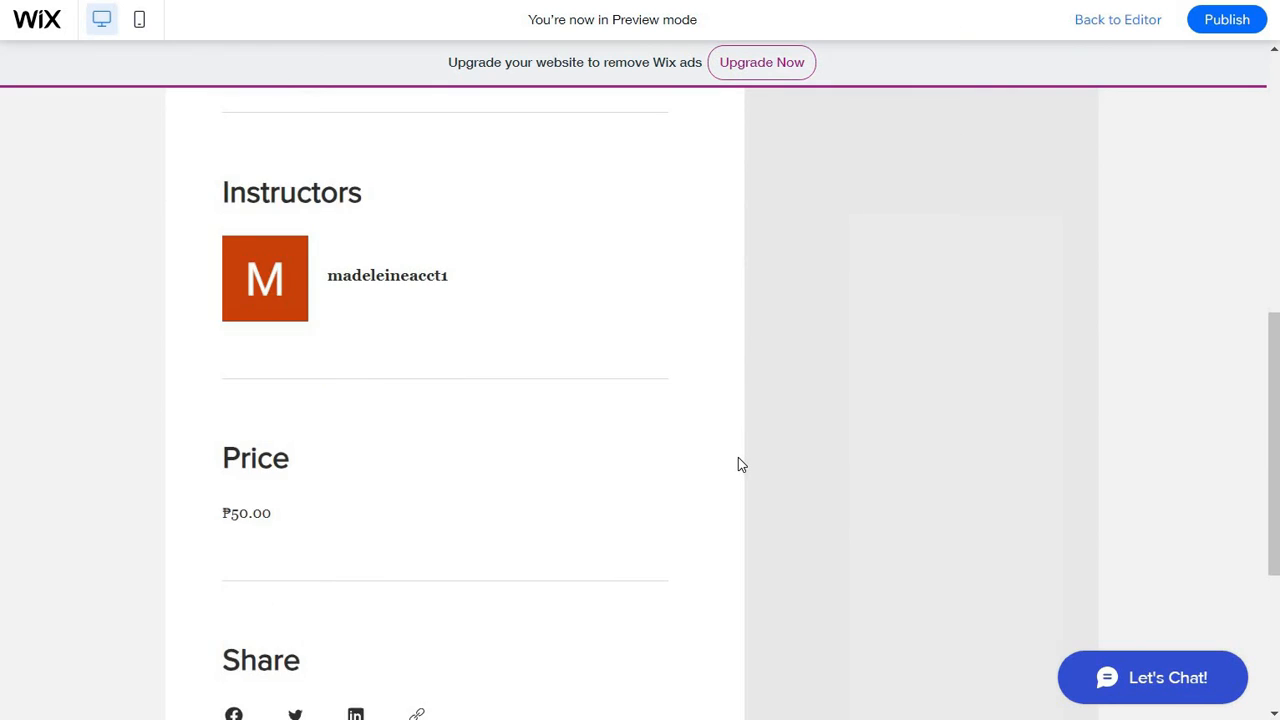
click(314, 470)
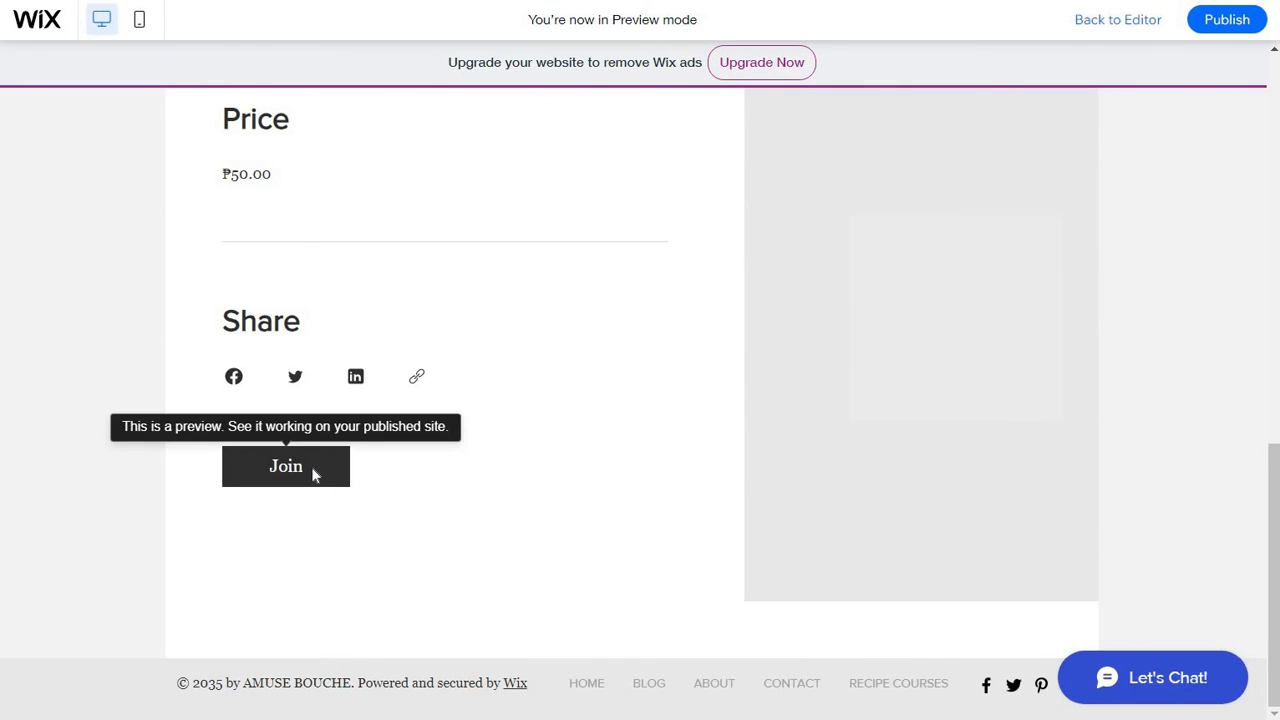
scroll(652, 396, up, 7)
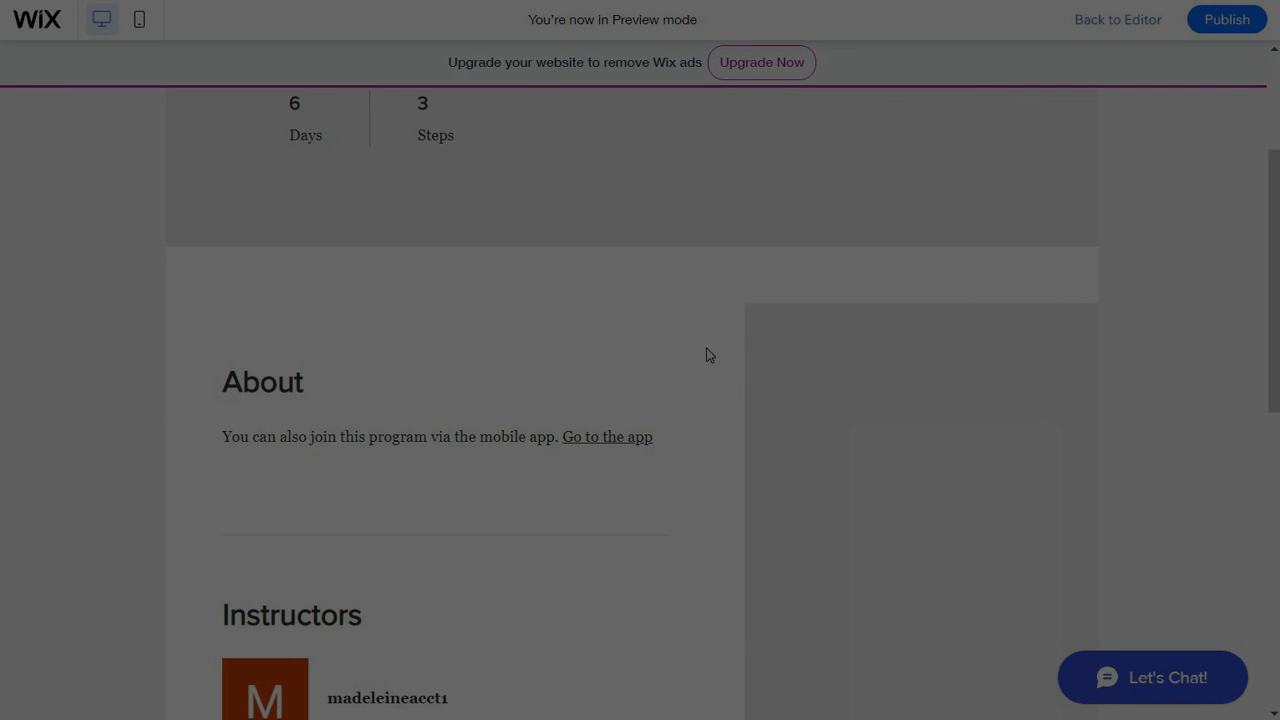
scroll(803, 297, up, 3)
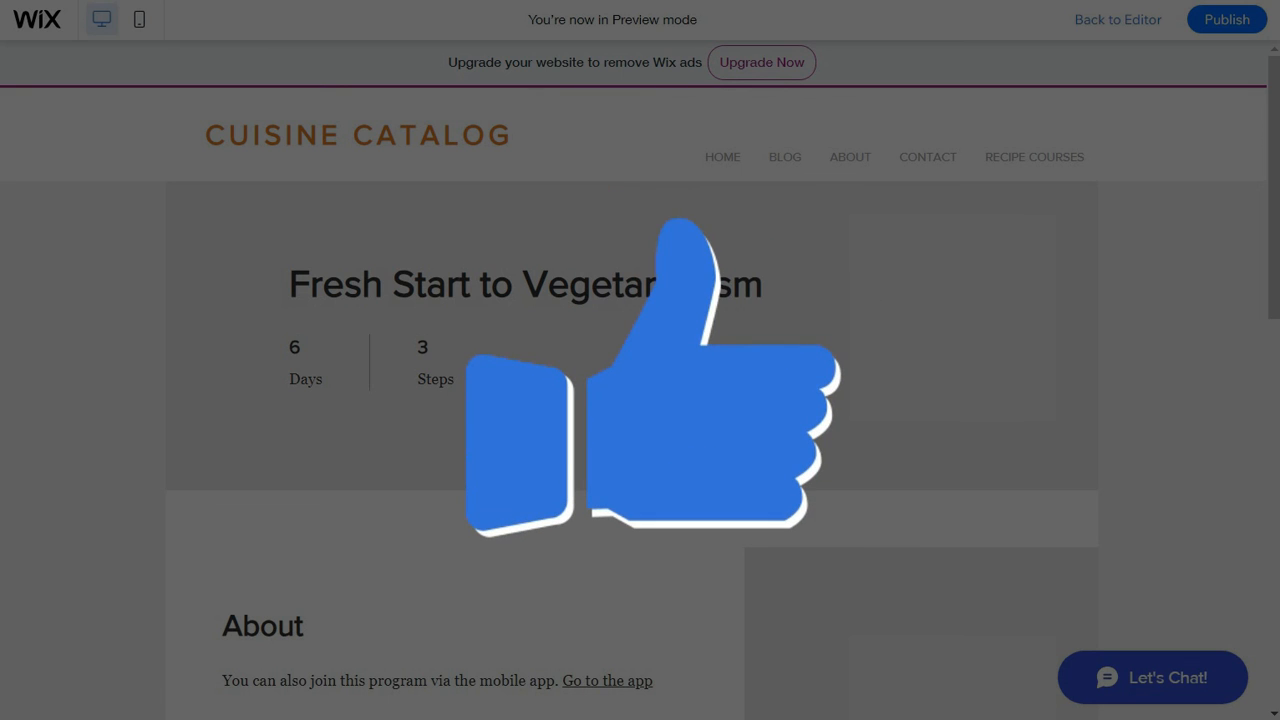